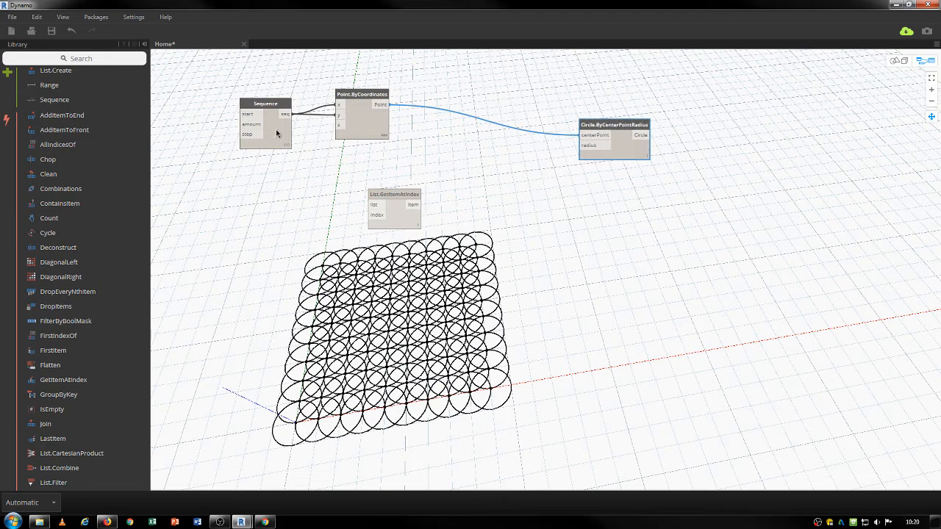
Add a Number node with the value 0.5 beside the graph.
left_click_drag(272, 107, 276, 94)
right_click(537, 194)
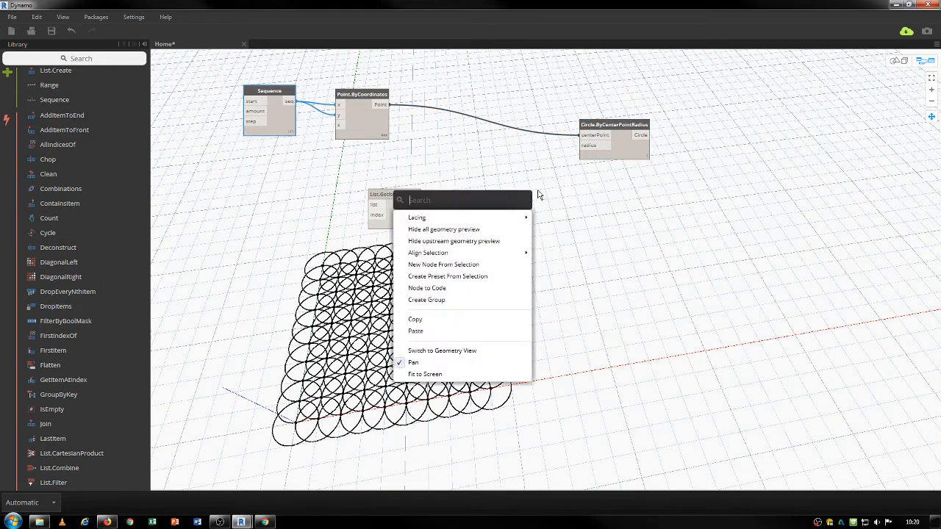
type("number")
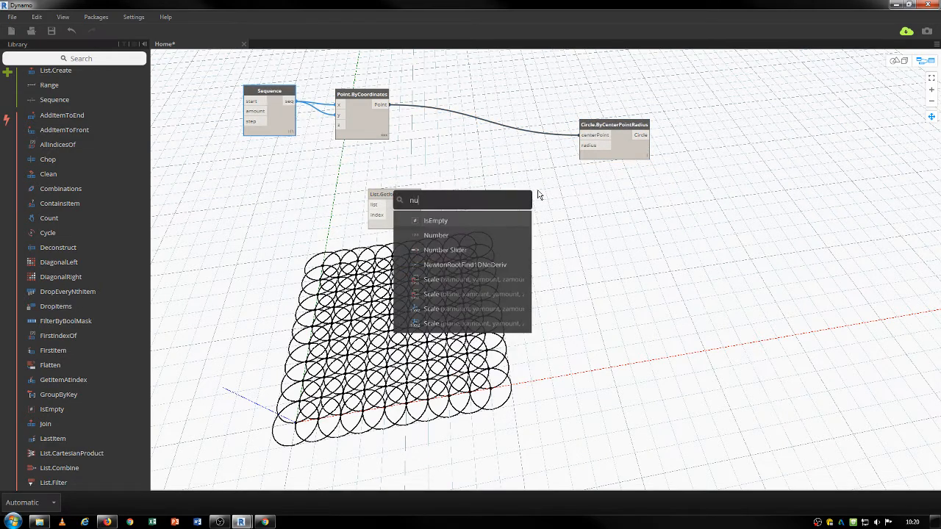
key("Return")
left_click_drag(547, 199, 499, 160)
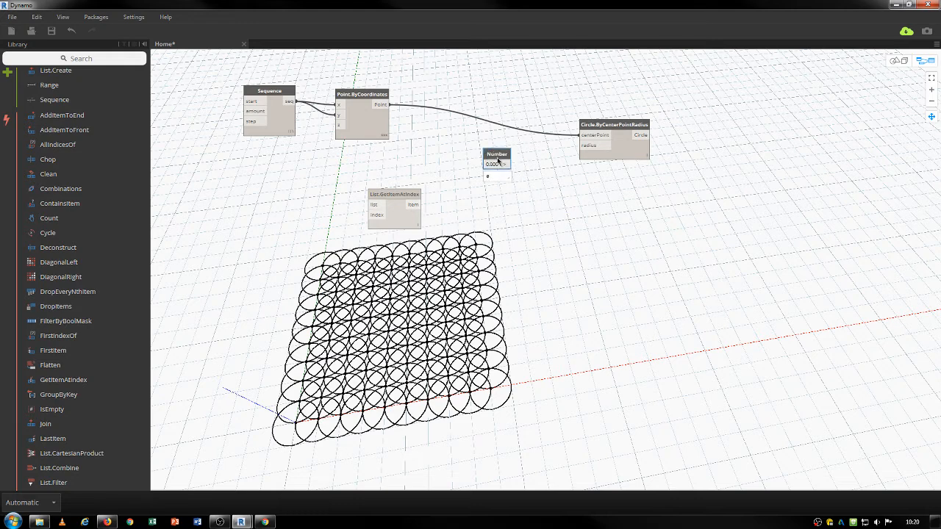
type(".5")
key("Return")
Wire the Number into Circle.ByCenterPointRadius radius and change it to 0.4.
left_click_drag(506, 165, 582, 146)
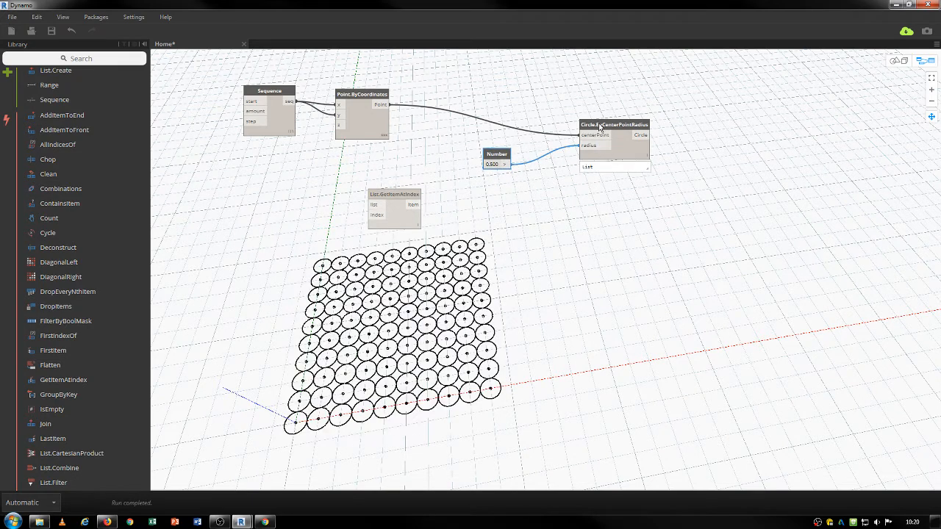
left_click(496, 164)
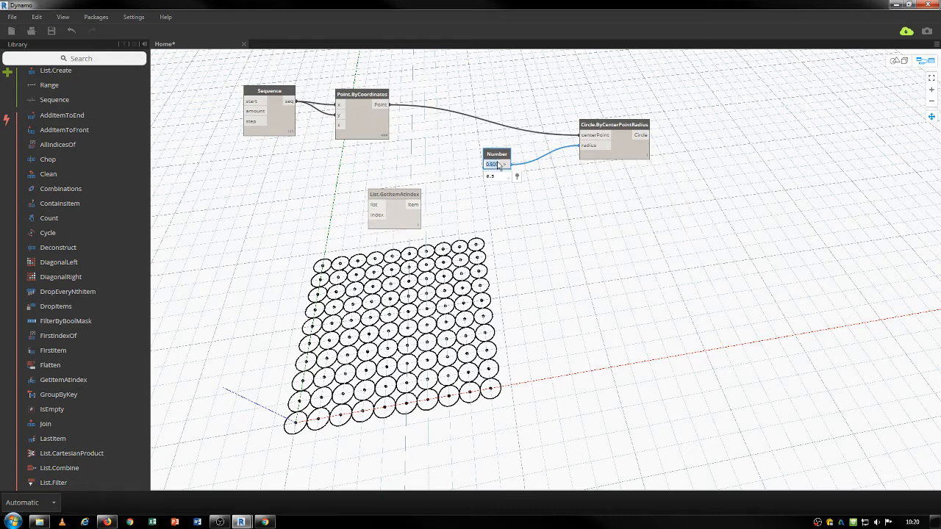
type(".4")
key("Return")
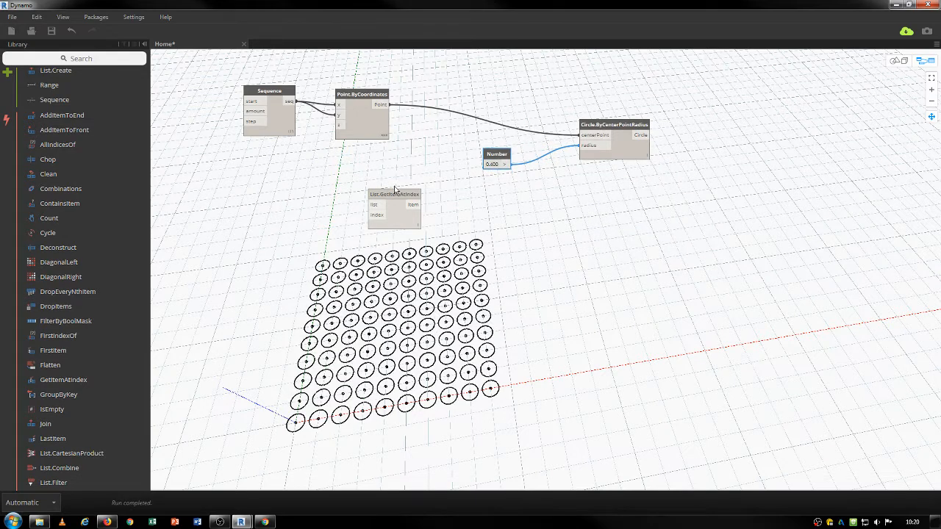
left_click_drag(395, 189, 451, 177)
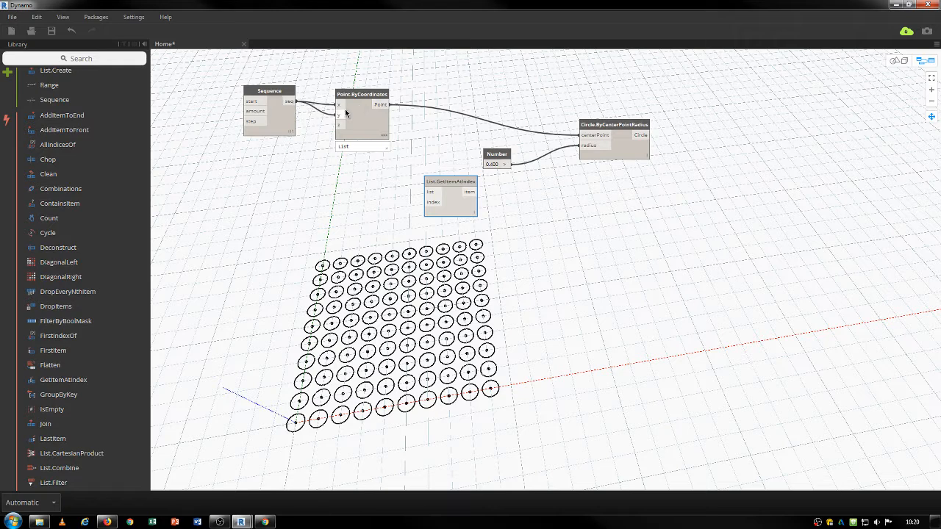
Add a Watch node fed by Point.ByCoordinates' Point output and park it lower left.
right_click(321, 211)
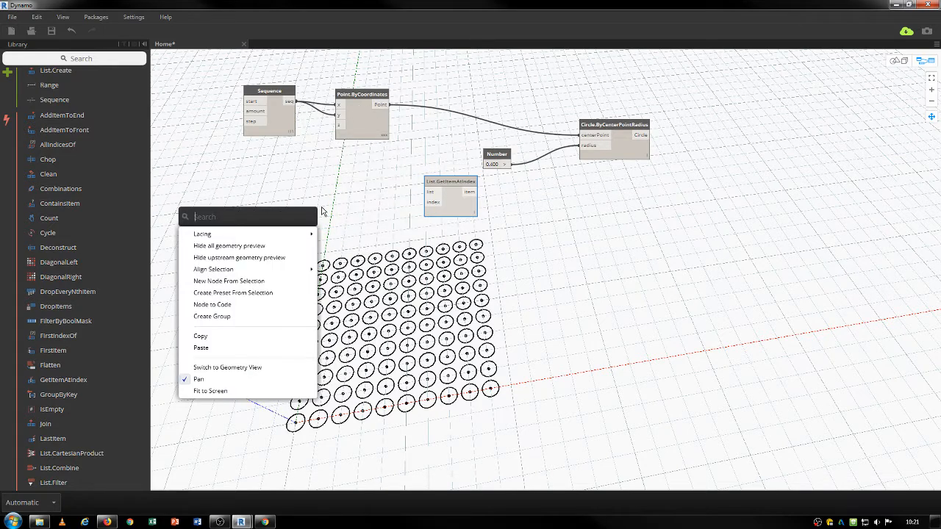
type("watch")
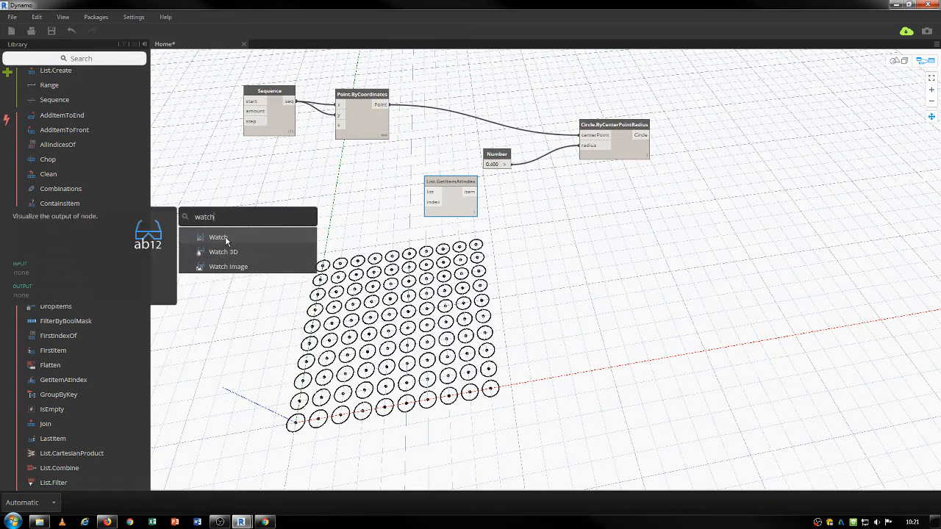
left_click(235, 237)
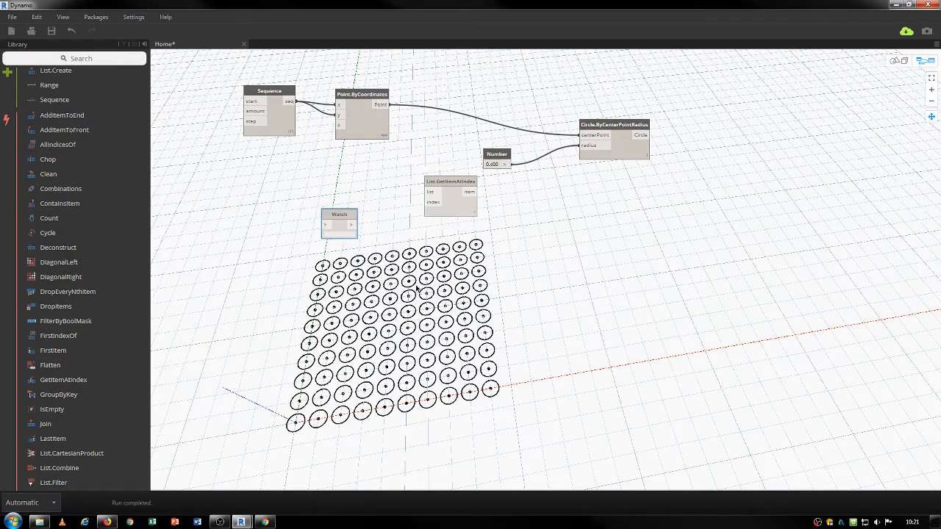
middle_click_drag(529, 276, 500, 311)
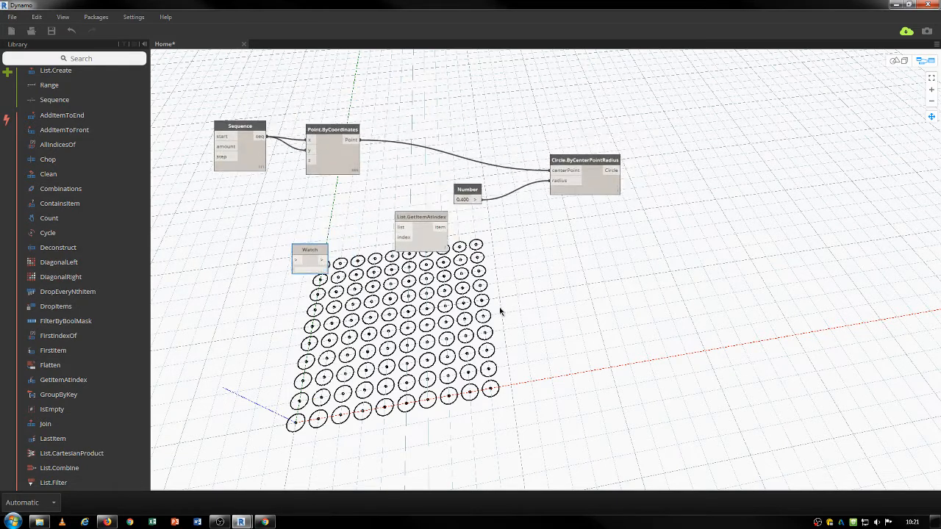
key("ctrl+b")
middle_click_drag(410, 316, 645, 322)
key("ctrl+b")
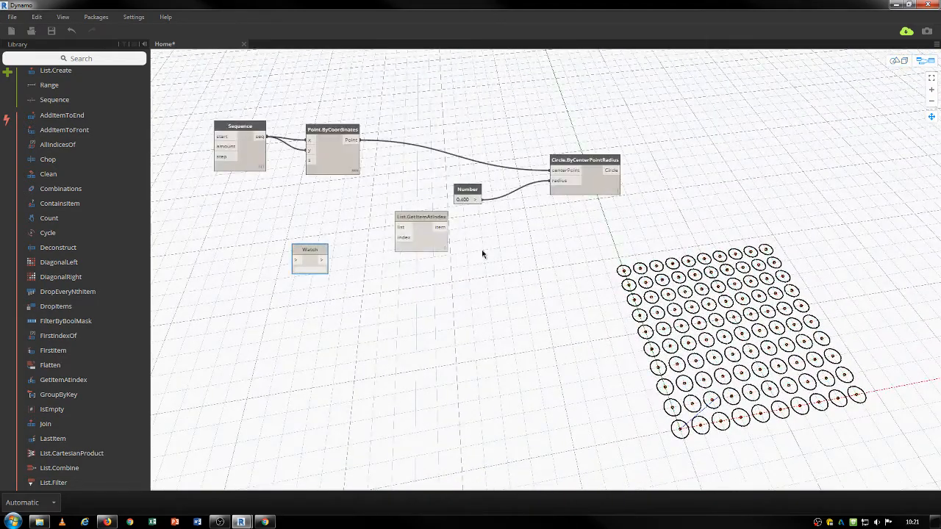
left_click_drag(306, 265, 417, 110)
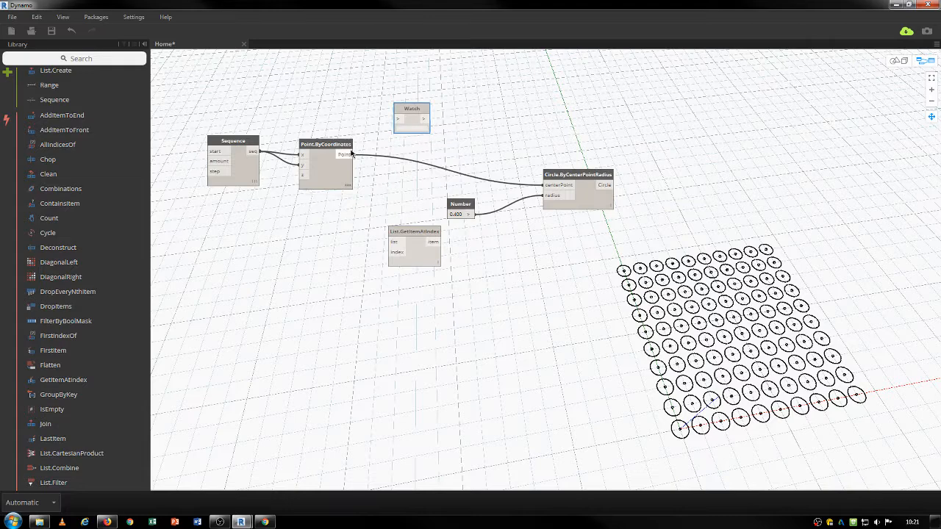
left_click_drag(344, 154, 431, 81)
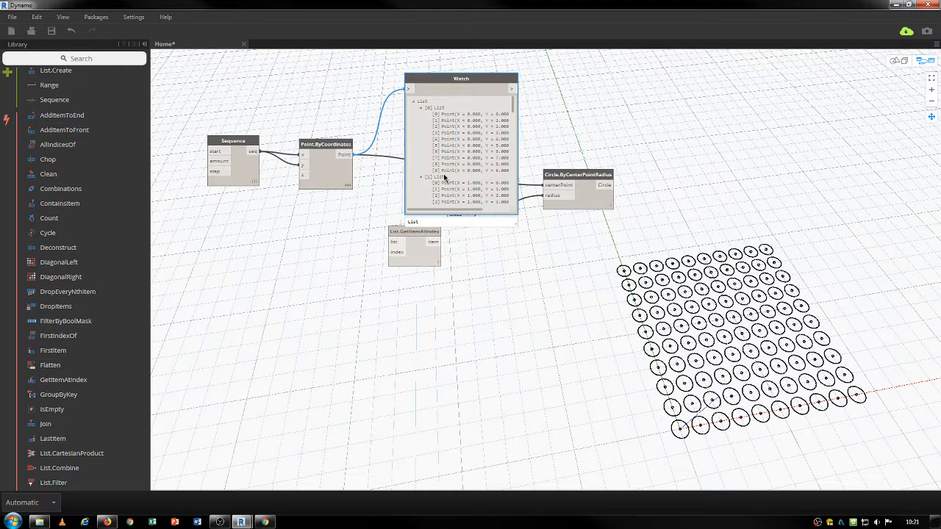
left_click_drag(444, 80, 280, 344)
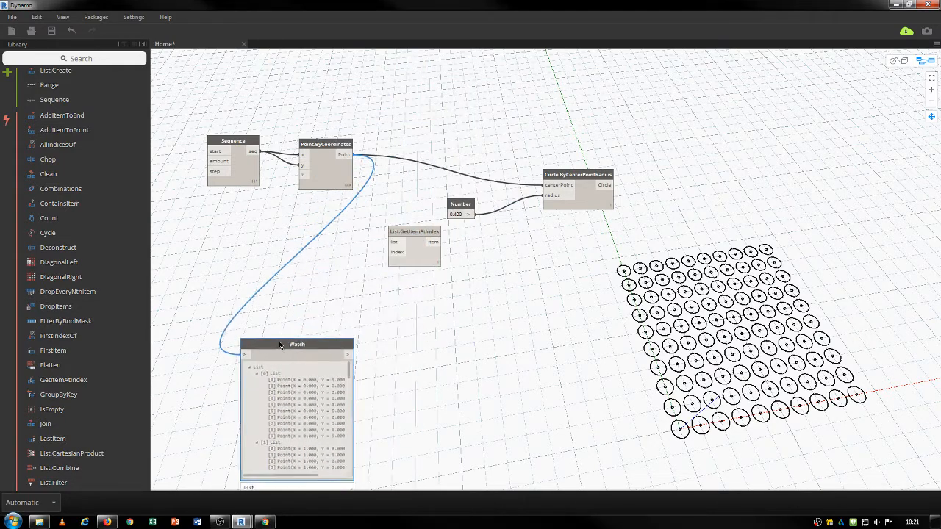
Connect the grid points to List.GetItemAtIndex's list input.
left_click(352, 154)
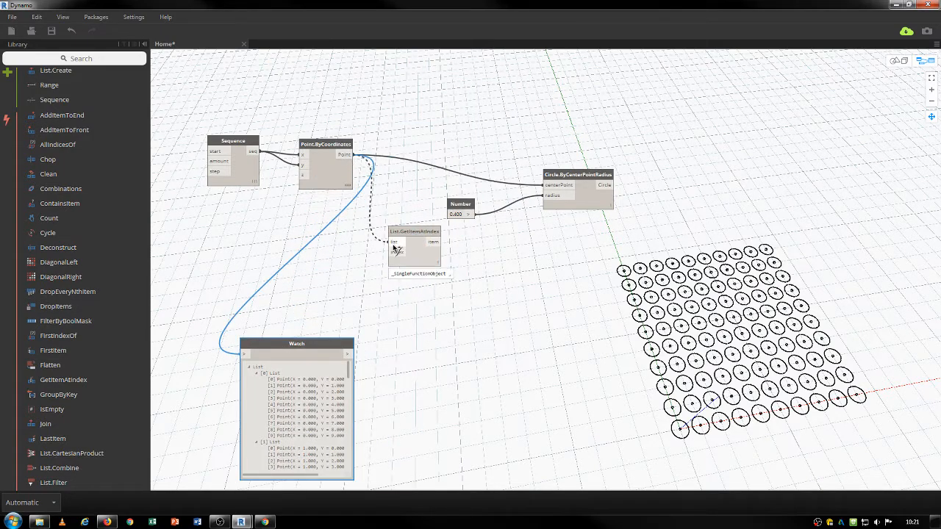
left_click(397, 243)
left_click_drag(413, 231, 420, 229)
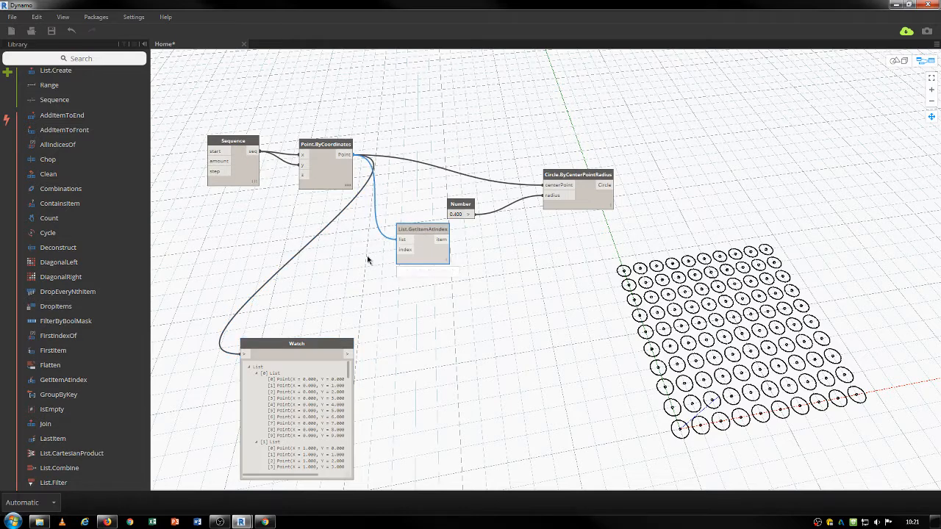
Drive the index with a new Integer Slider and use the picked item as circle centres.
right_click(368, 258)
type("slider")
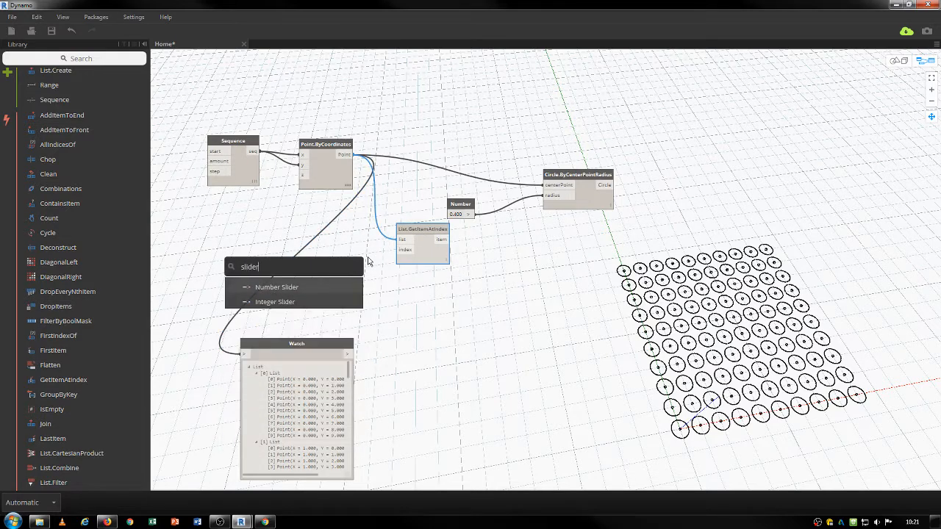
left_click(306, 301)
left_click_drag(427, 265, 320, 248)
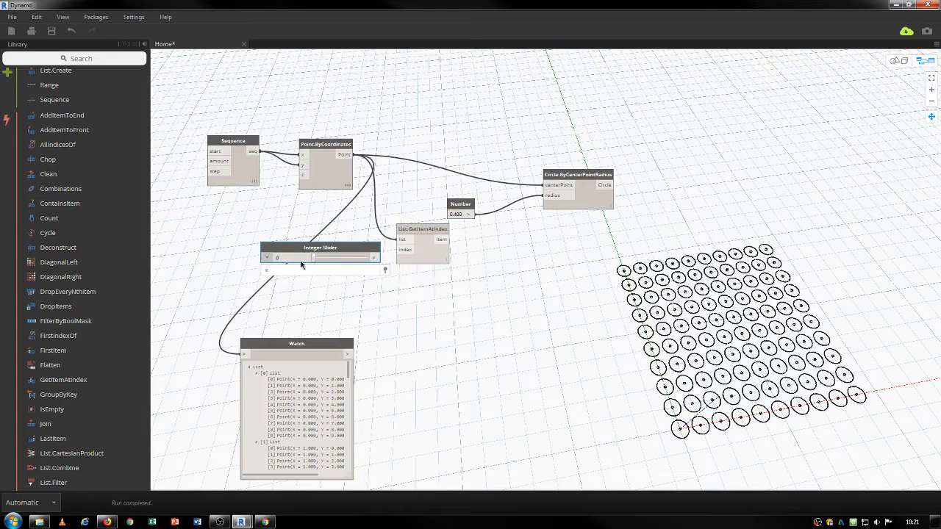
left_click_drag(375, 258, 401, 250)
left_click_drag(324, 248, 310, 248)
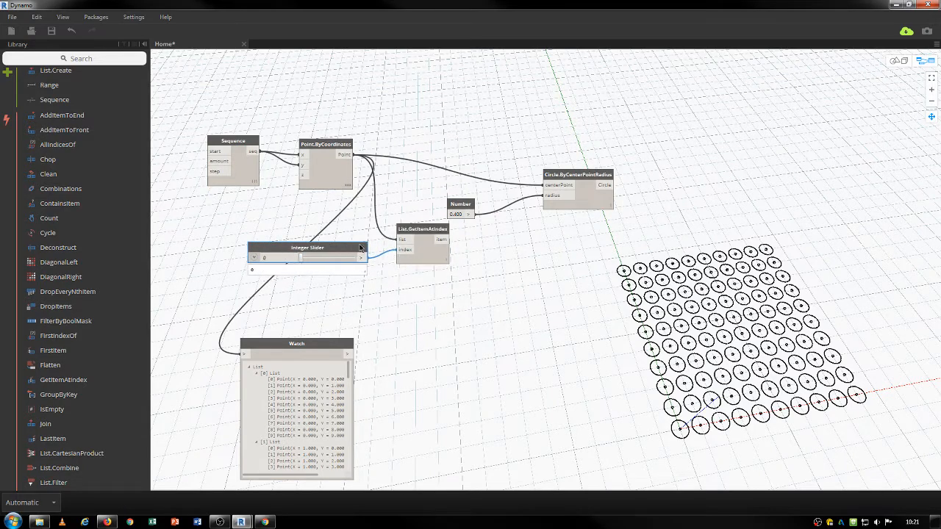
left_click_drag(444, 242, 548, 182)
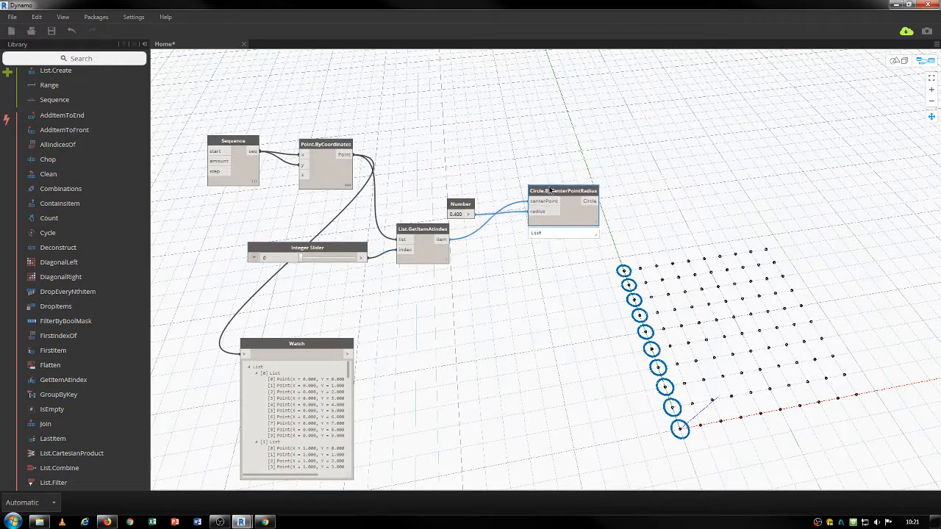
Inspect the nested point sublists in the Watch node, then delete it.
left_click_drag(460, 205, 459, 149)
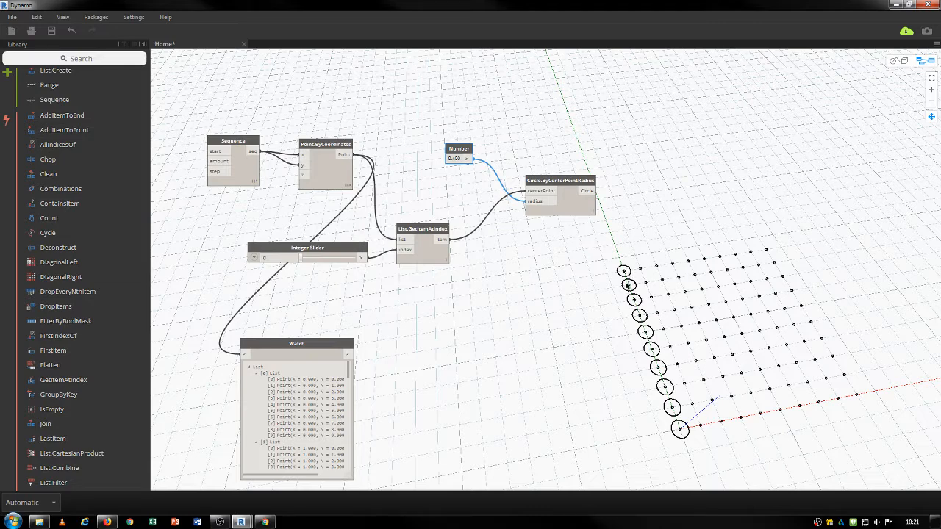
left_click(295, 380)
left_click(287, 449)
scroll(289, 447, "down", 2)
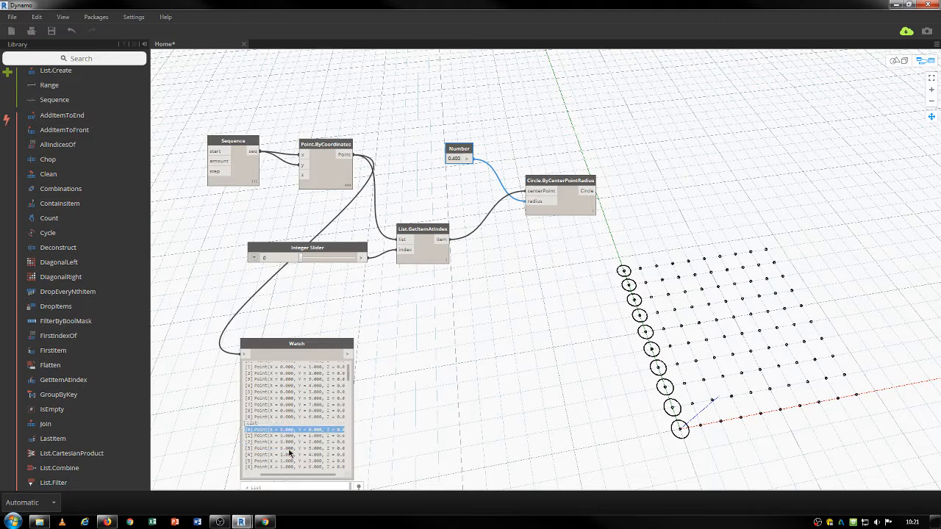
left_click_drag(304, 348, 345, 325)
key("Delete")
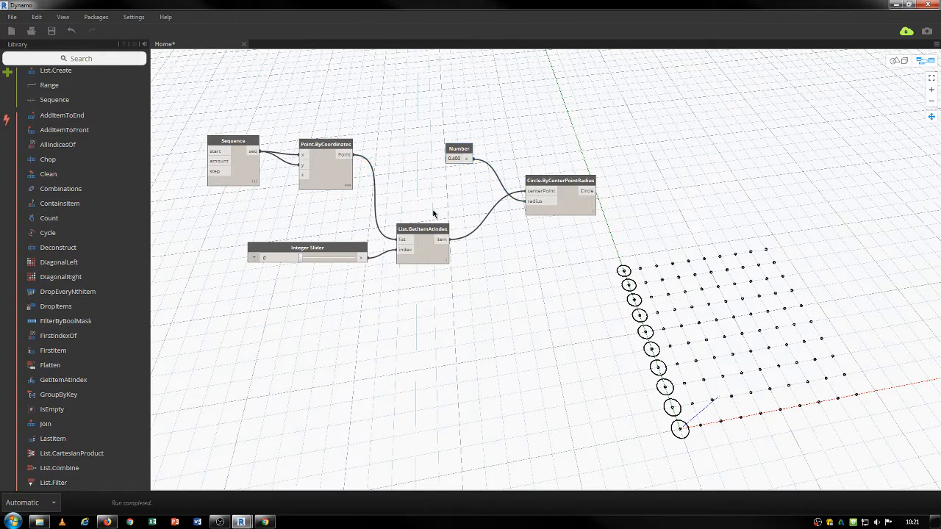
Move the circles to the far-right column and expand the slider's min, max and step.
mouse_move(301, 259)
left_mouse_down()
mouse_move(335, 259)
mouse_move(309, 259)
left_mouse_up()
right_click(306, 262)
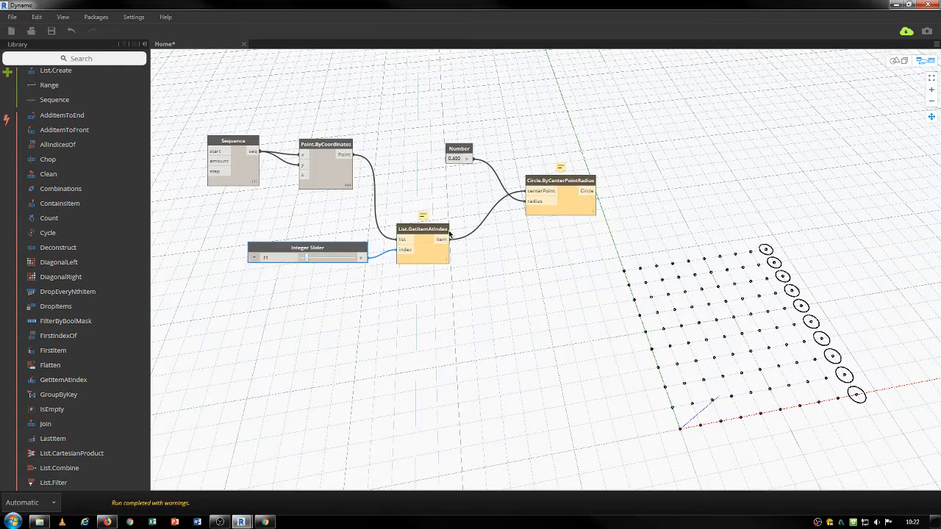
left_click(254, 257)
Add a List.DiagonalRight node, set the slider maximum to 9, and lower the index.
left_click(128, 280)
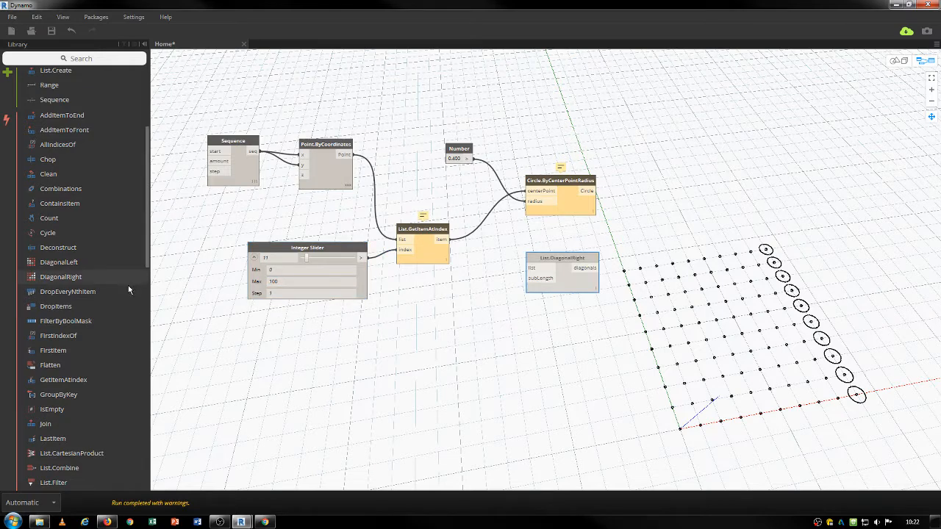
double_click(286, 282)
type("9")
key("Return")
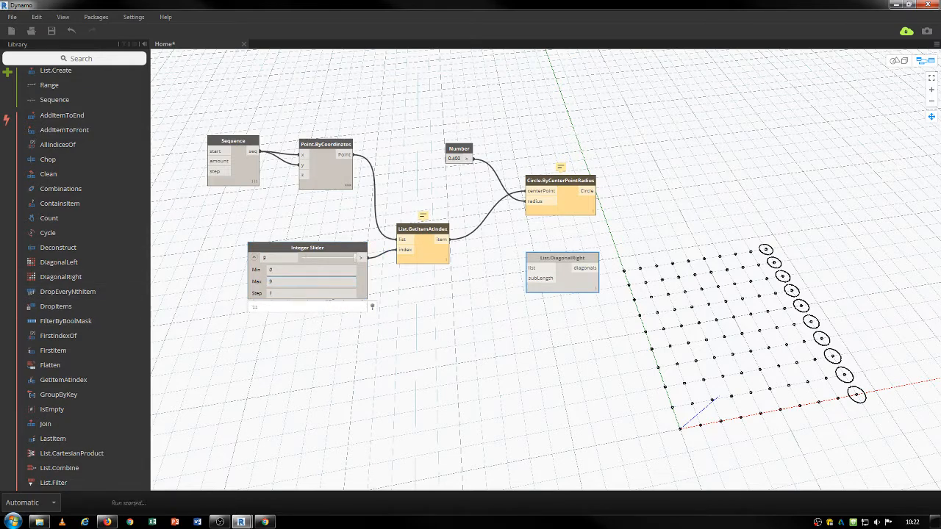
mouse_move(353, 258)
left_mouse_down()
mouse_move(302, 261)
mouse_move(338, 258)
left_mouse_up()
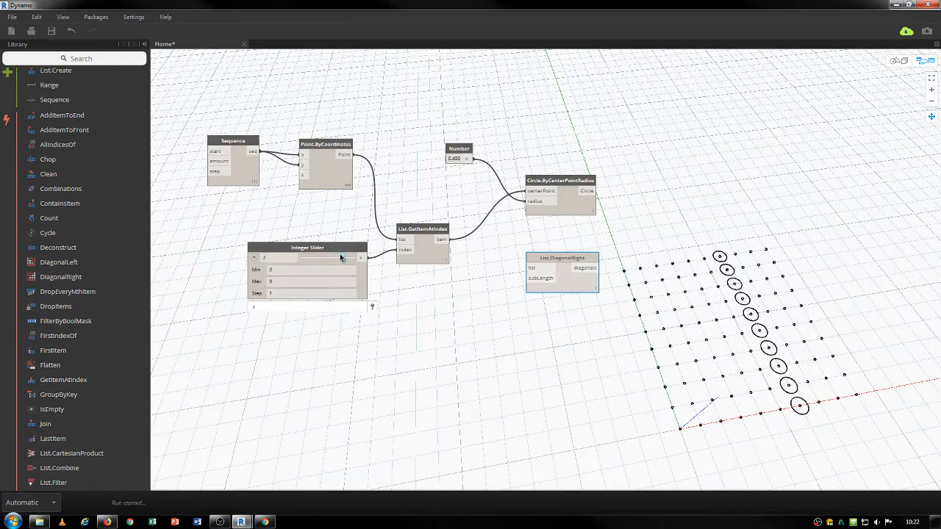
right_click(341, 255)
right_click(402, 121)
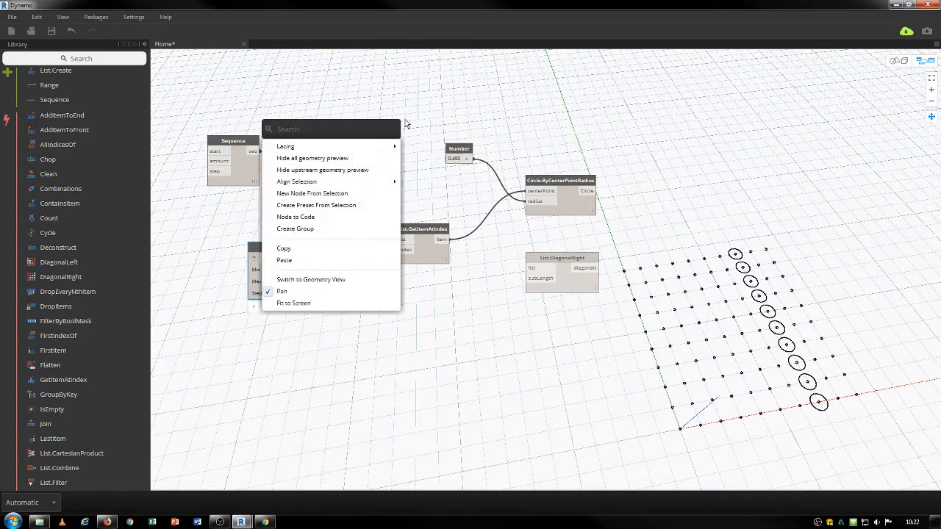
Add a Flatten node fed by the grid points.
type("flatte")
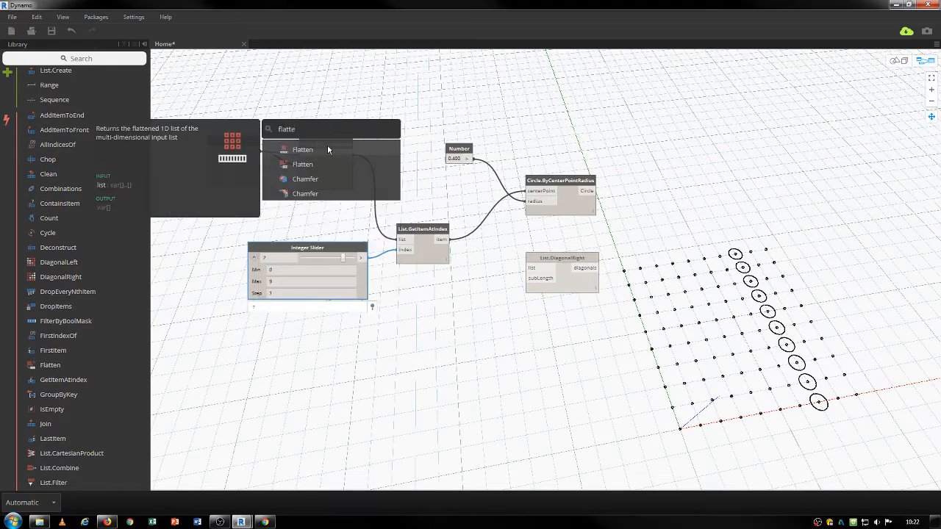
left_click(327, 150)
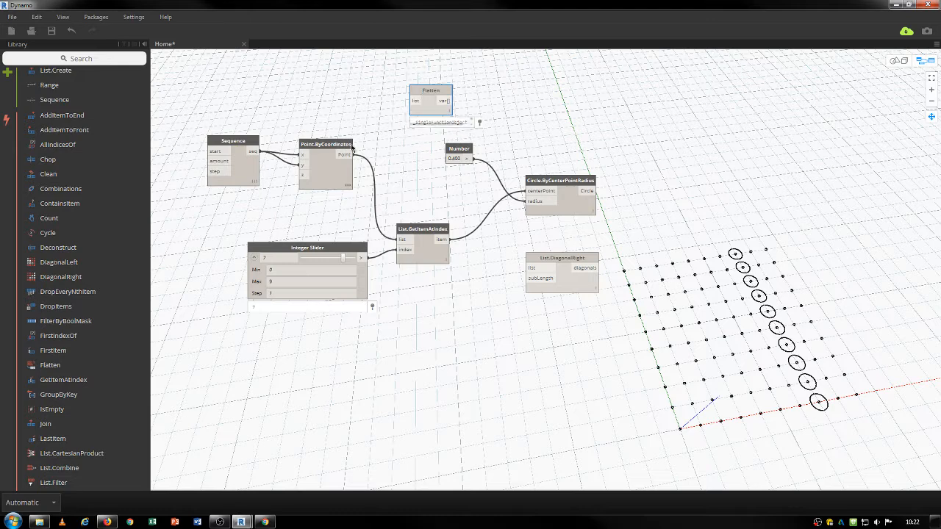
left_click_drag(346, 155, 416, 104)
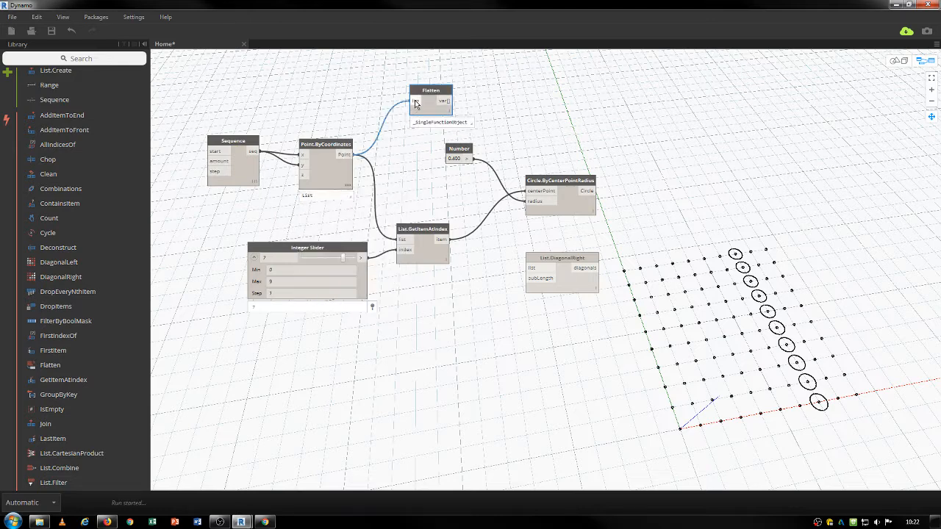
Check Flatten's single point list in a temporary Watch node, then delete it.
right_click(411, 101)
type("wa")
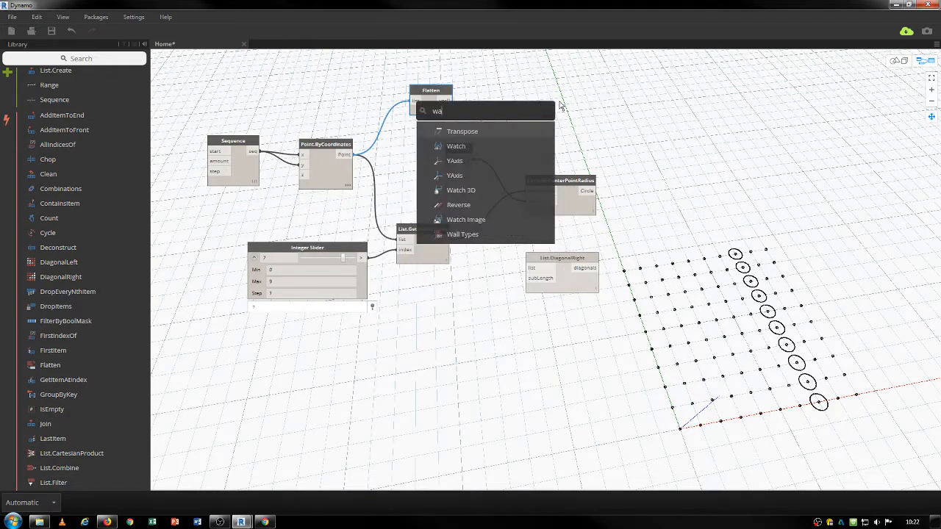
type("tch")
key("Return")
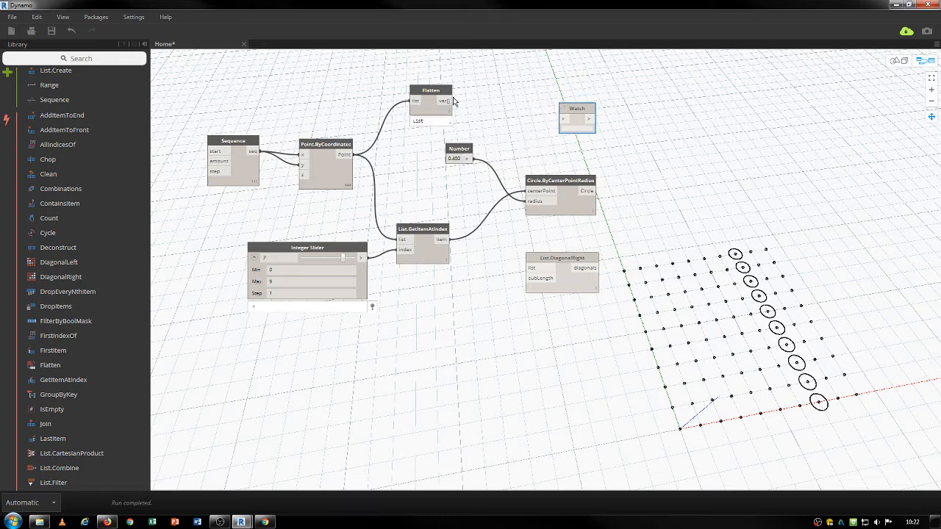
left_click_drag(451, 101, 564, 120)
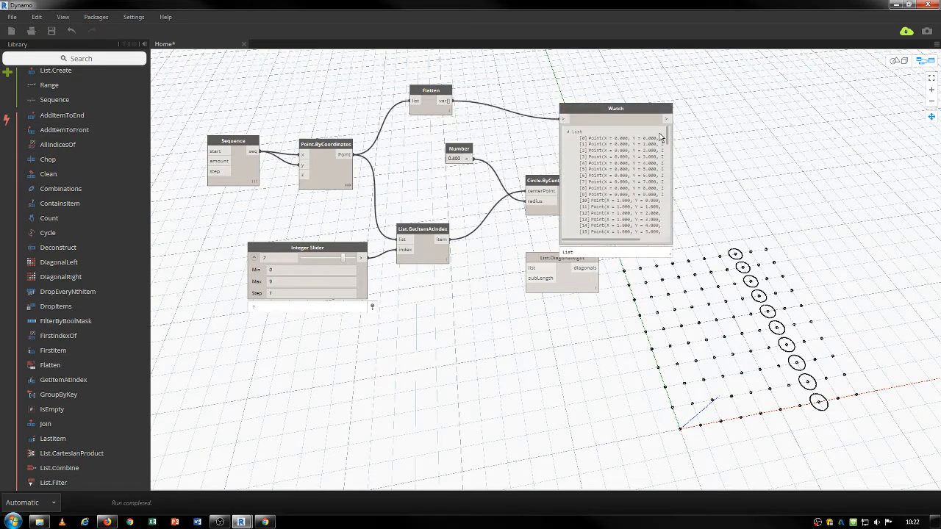
mouse_move(668, 139)
left_click_drag(667, 139, 669, 211)
right_click(667, 195)
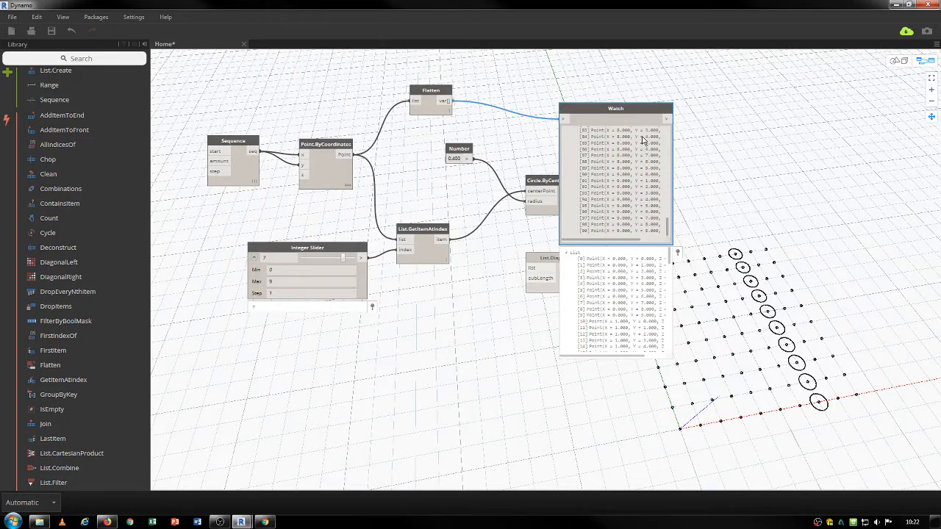
left_click_drag(629, 105, 682, 82)
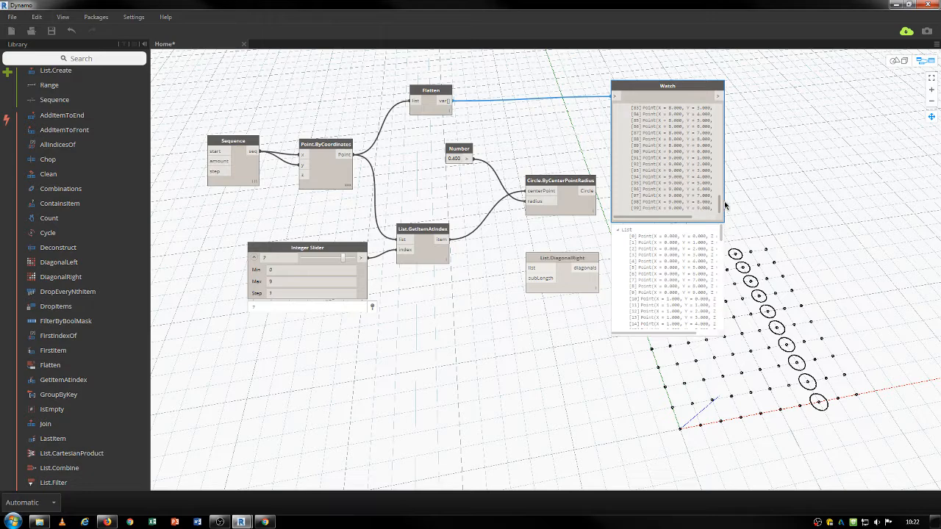
key("Delete")
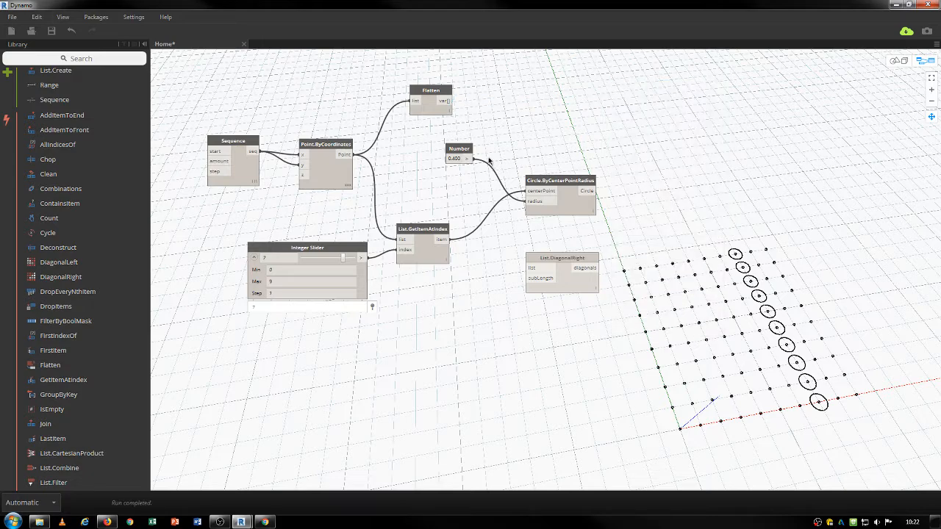
Raise the index slider maximum to 99 and set it to 26.
left_click_drag(441, 96, 399, 240)
left_click(299, 280)
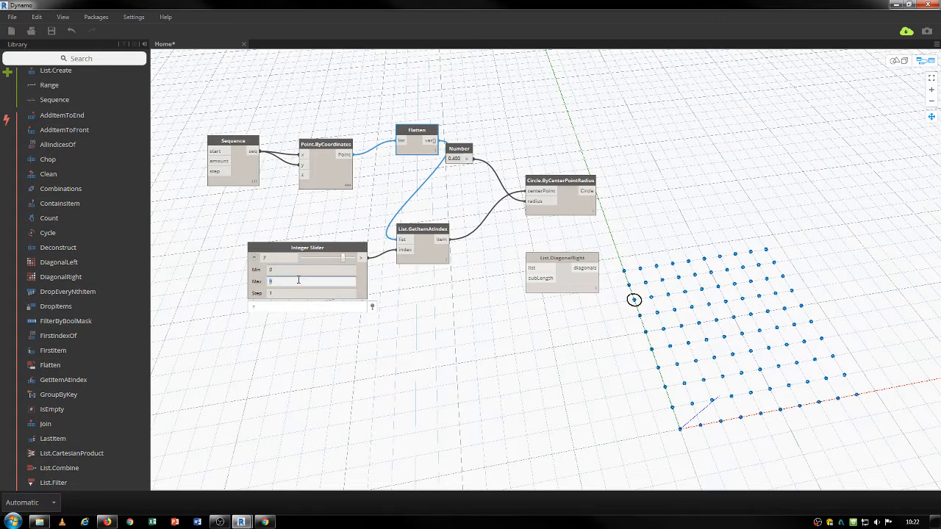
type("99")
key("Return")
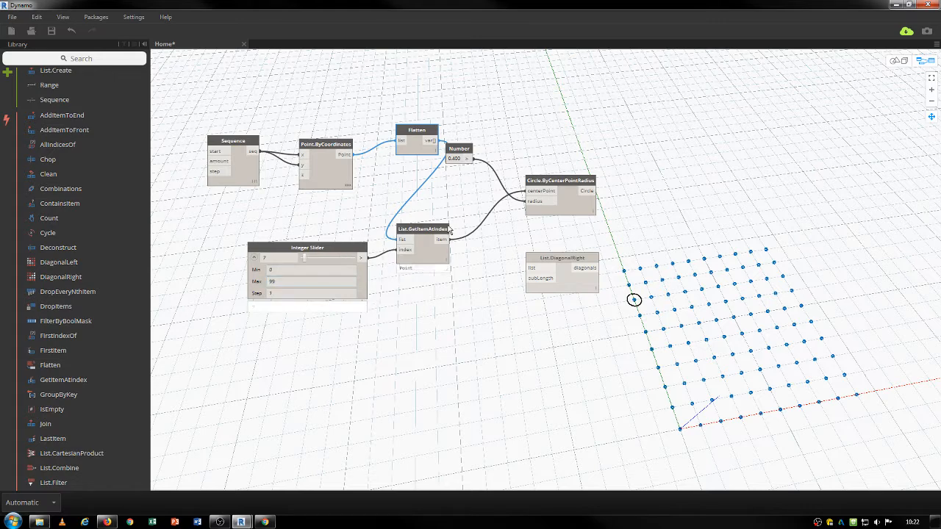
left_click_drag(306, 262, 305, 228)
left_click(373, 288)
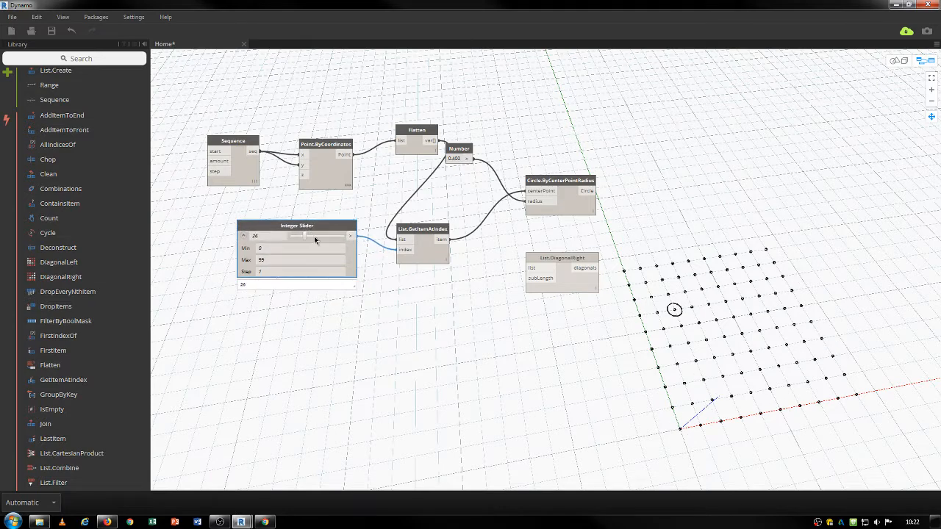
Add a new Sequence node with its output wired into a Watch node.
right_click(294, 351)
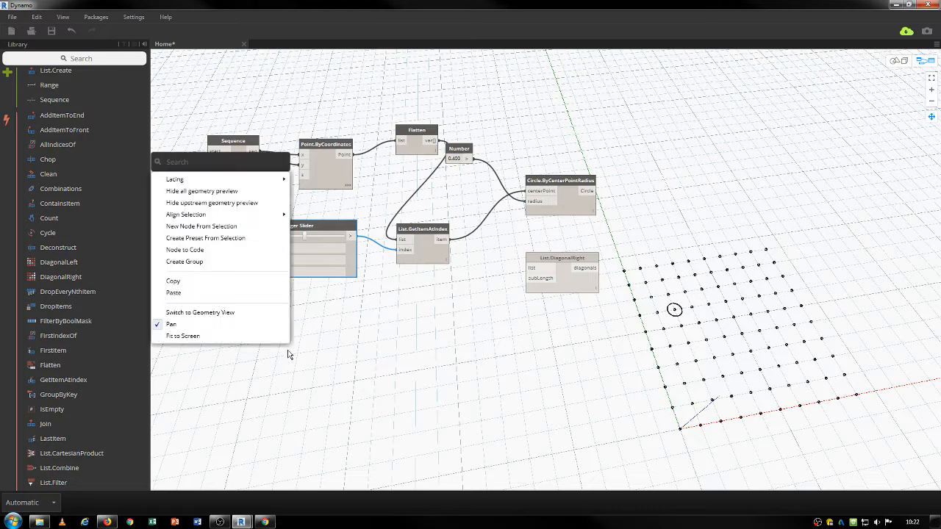
type("seq")
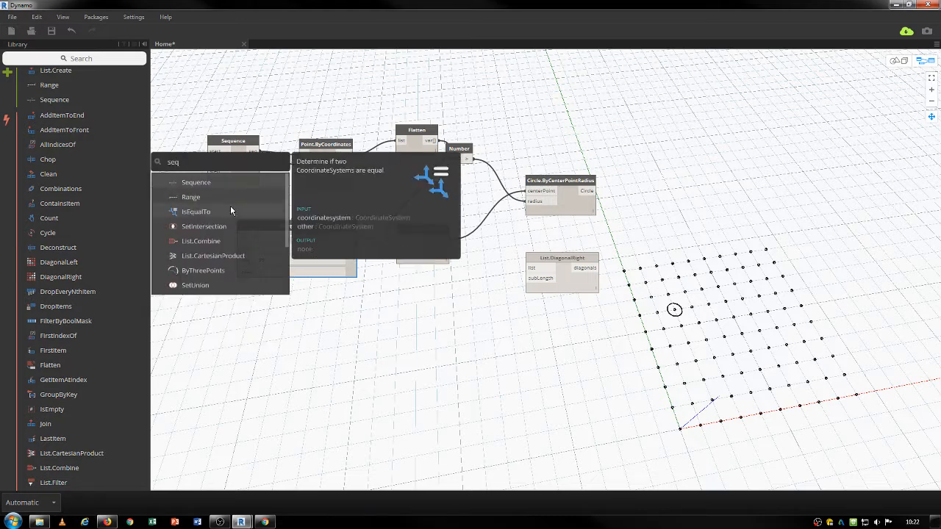
left_click(216, 182)
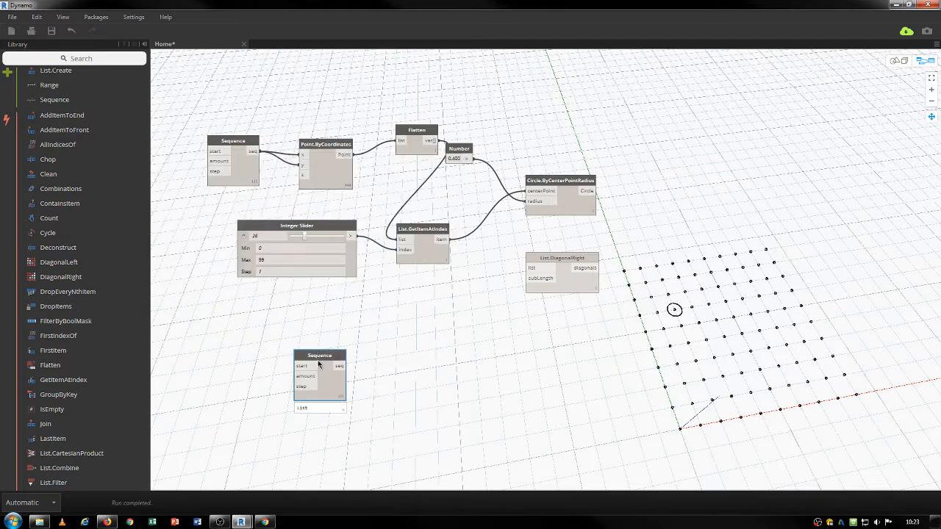
left_click_drag(322, 358, 353, 312)
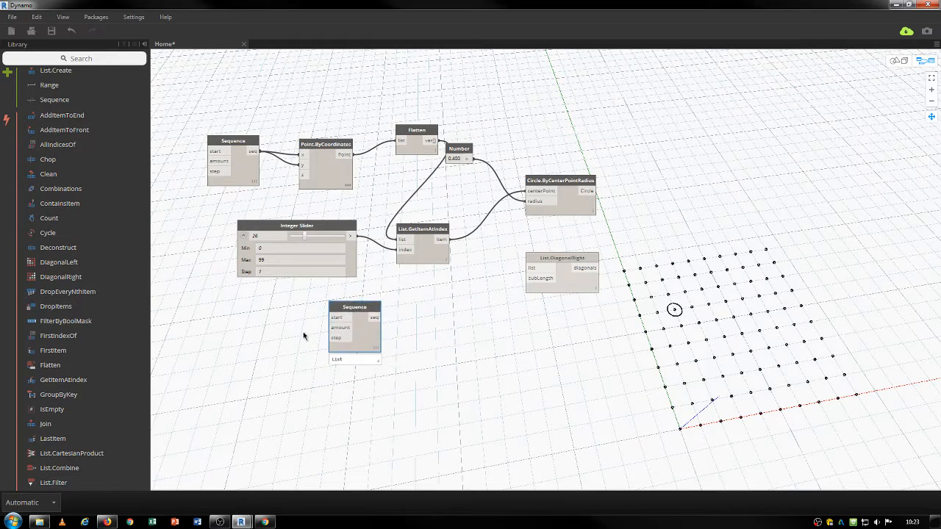
right_click(455, 359)
type("wa")
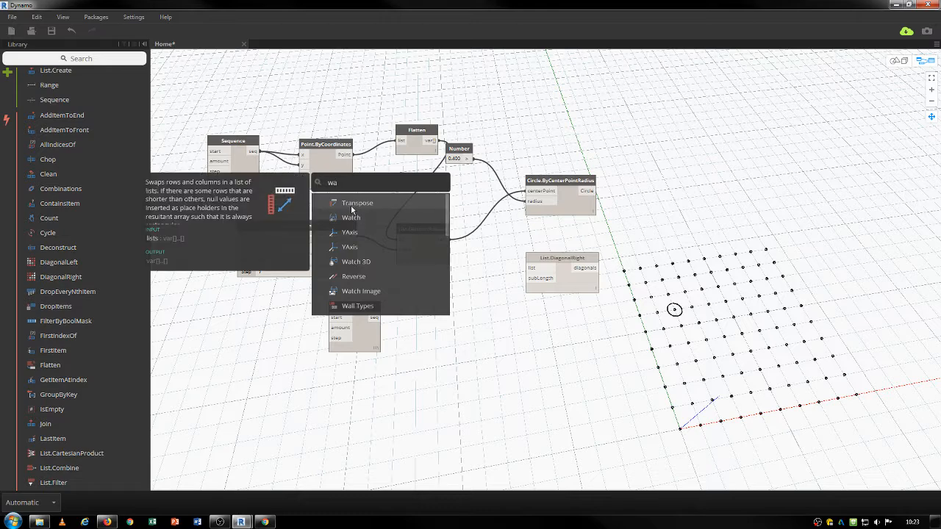
left_click(351, 218)
left_click(374, 318)
left_click(461, 375)
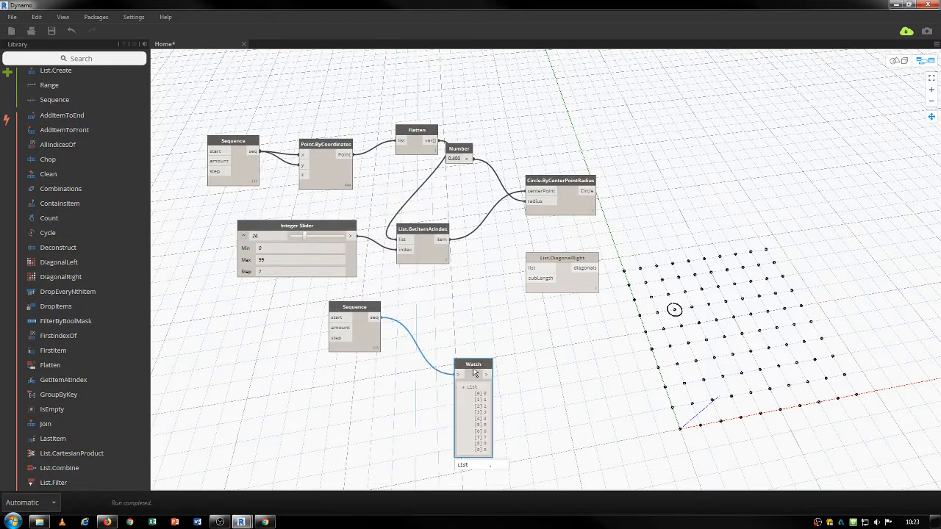
left_click_drag(461, 377, 464, 317)
Paste a copy of the Integer Slider into Sequence's amount and set it to 15.
left_click(310, 228)
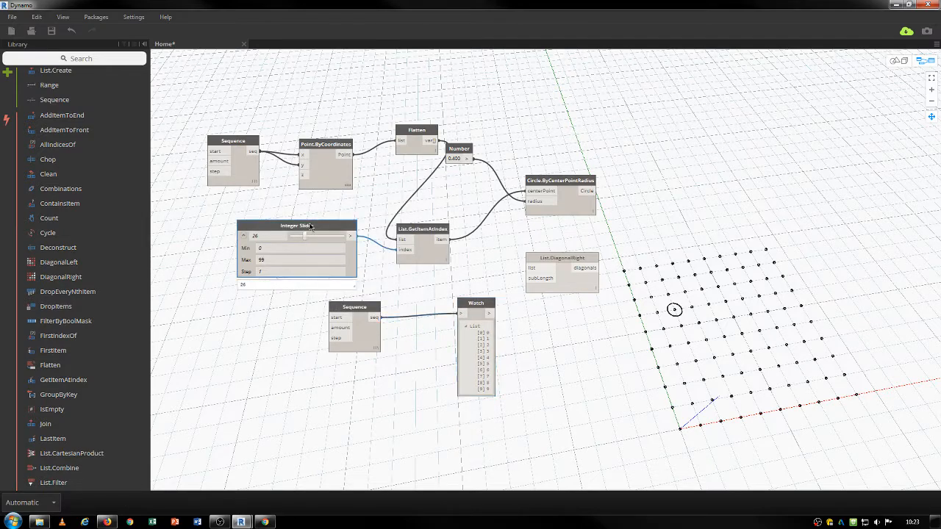
key("ctrl+c")
key("ctrl+v")
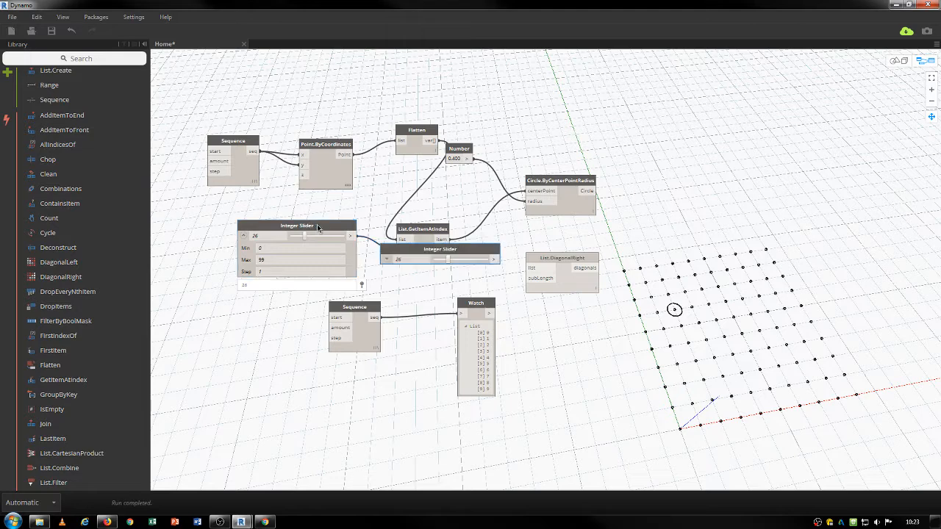
left_click_drag(445, 257, 224, 321)
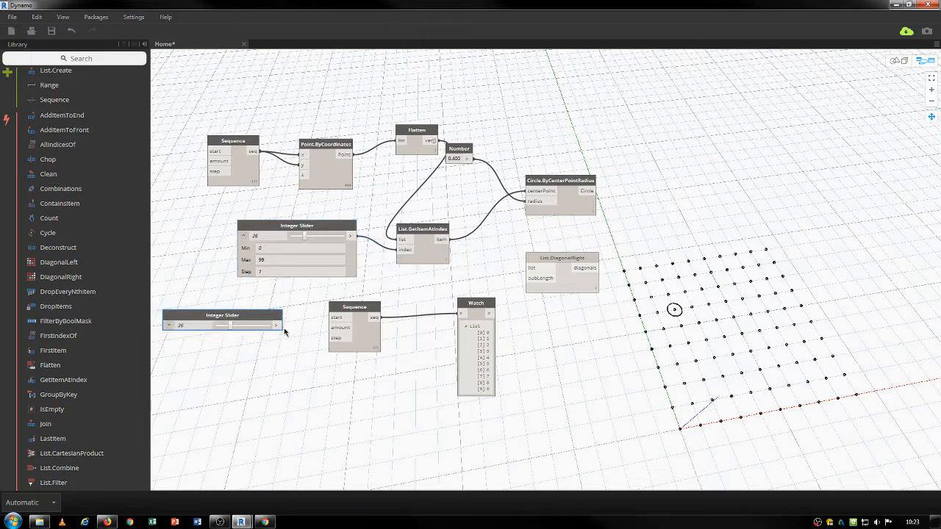
mouse_move(281, 327)
left_mouse_down()
mouse_move(333, 327)
mouse_move(271, 323)
left_mouse_up()
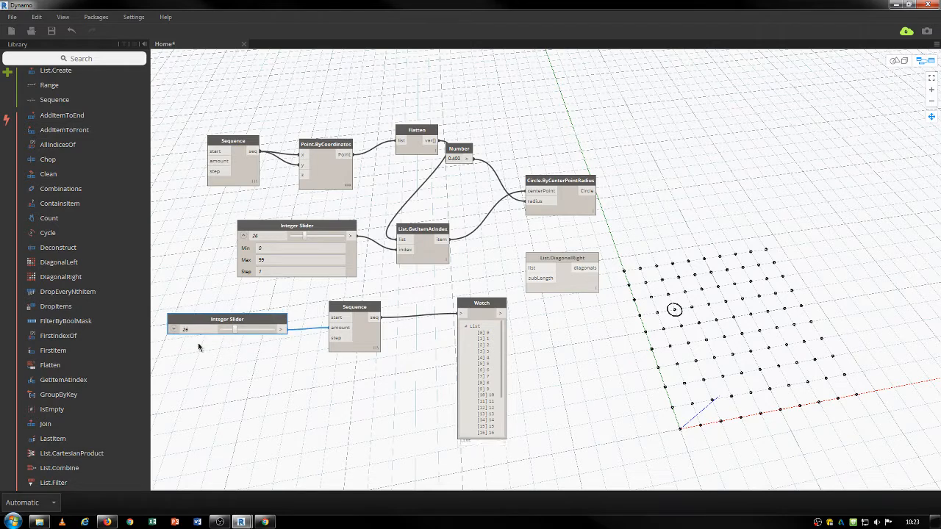
left_click_drag(232, 328, 229, 329)
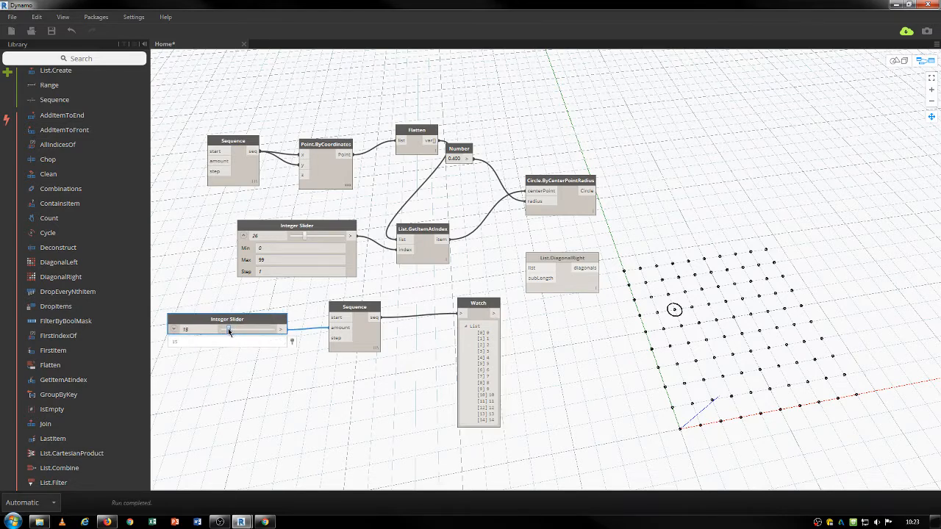
Wire a third slider copy into the Sequence step and add a List.GroupByKey node.
right_click(263, 373)
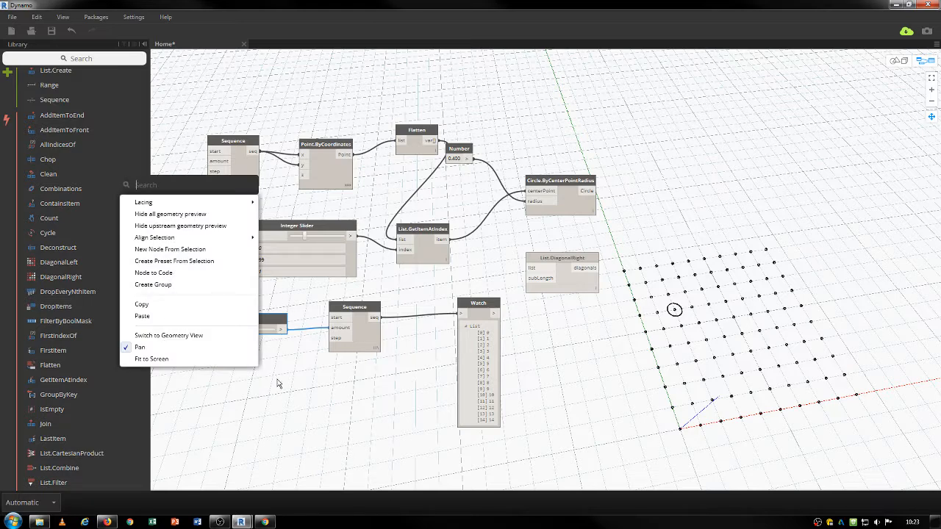
left_click(278, 383)
left_click(274, 321)
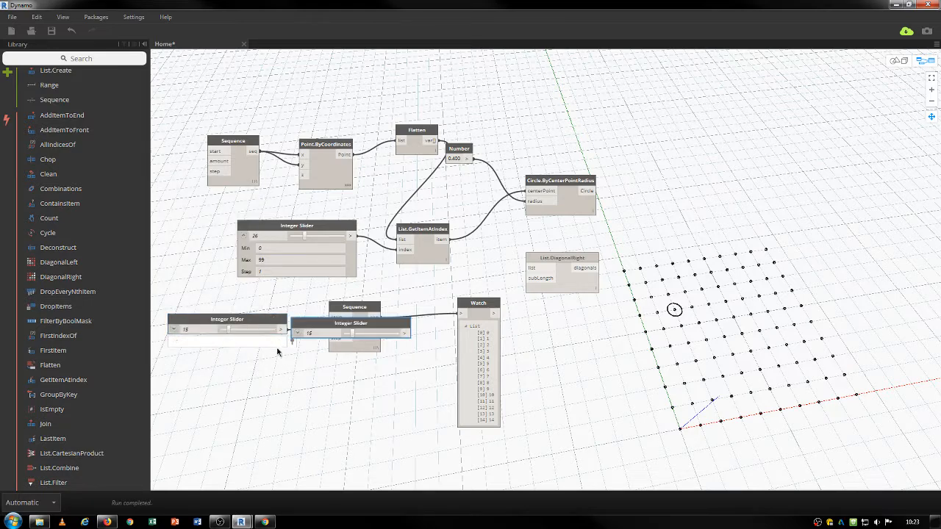
key("ctrl+c")
key("ctrl+v")
left_click(189, 374)
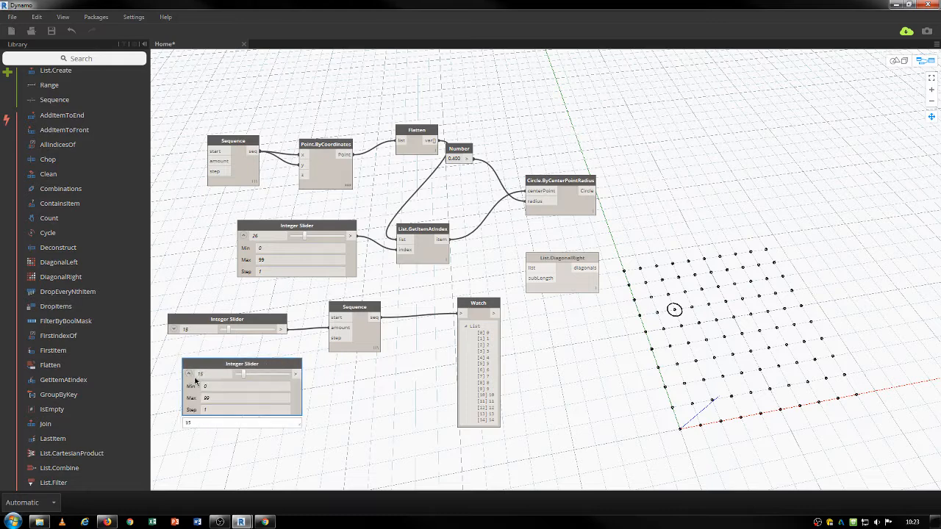
left_click(135, 395)
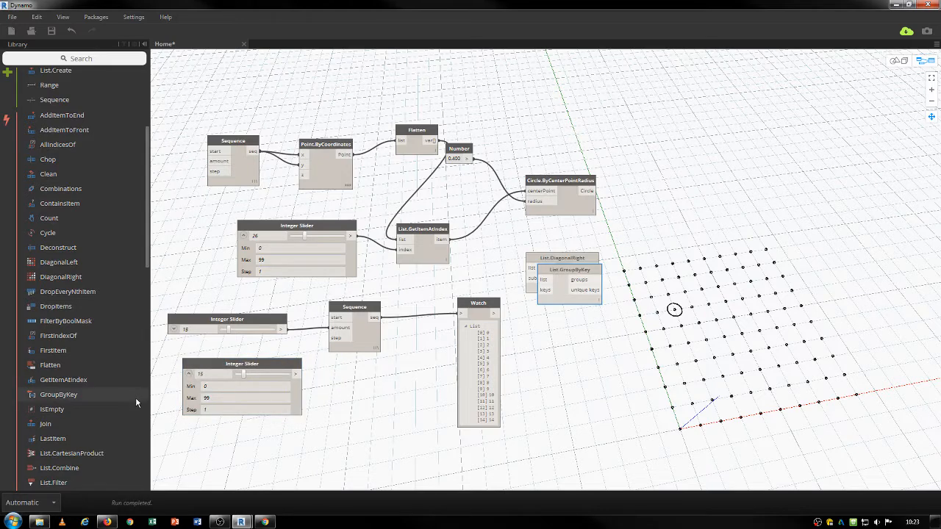
left_click(306, 431)
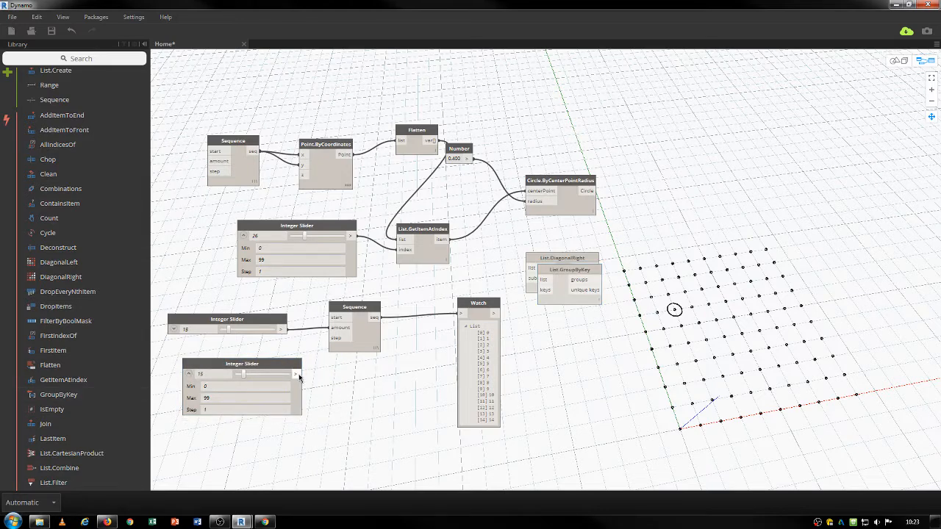
left_click_drag(299, 377, 332, 337)
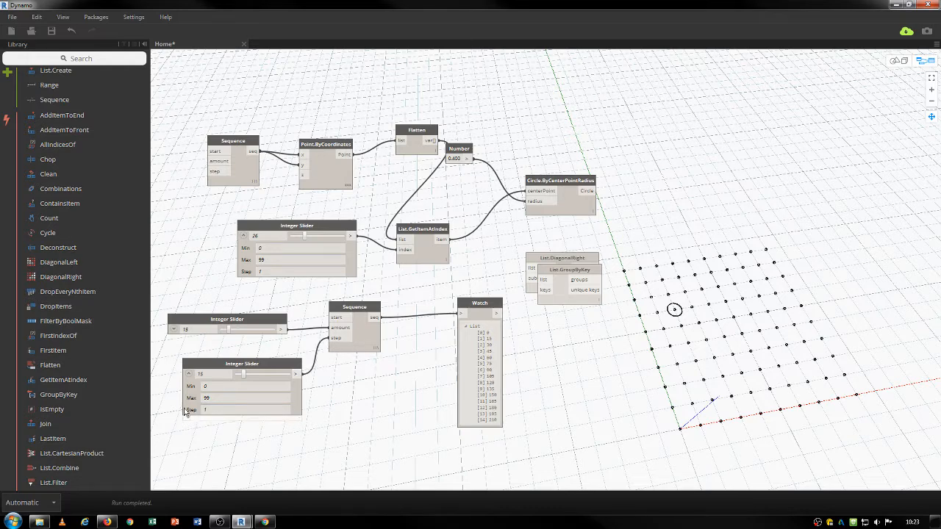
Set the Sequence amount to 7 and step to 5, and move the index slider left.
left_click(189, 373)
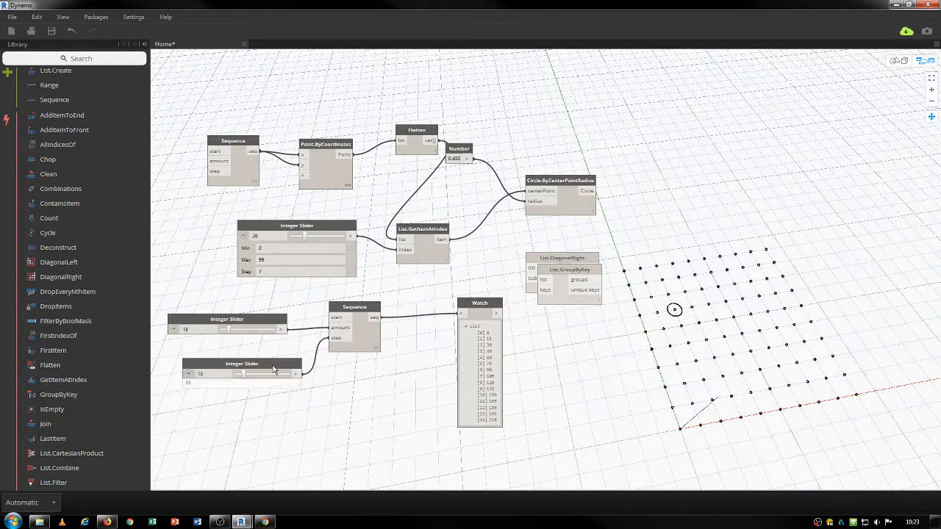
left_click(174, 329)
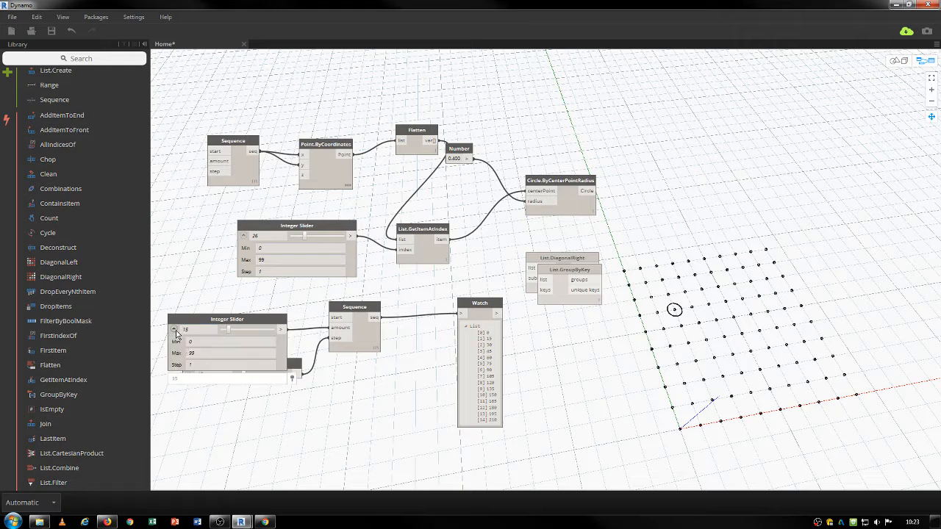
double_click(199, 354)
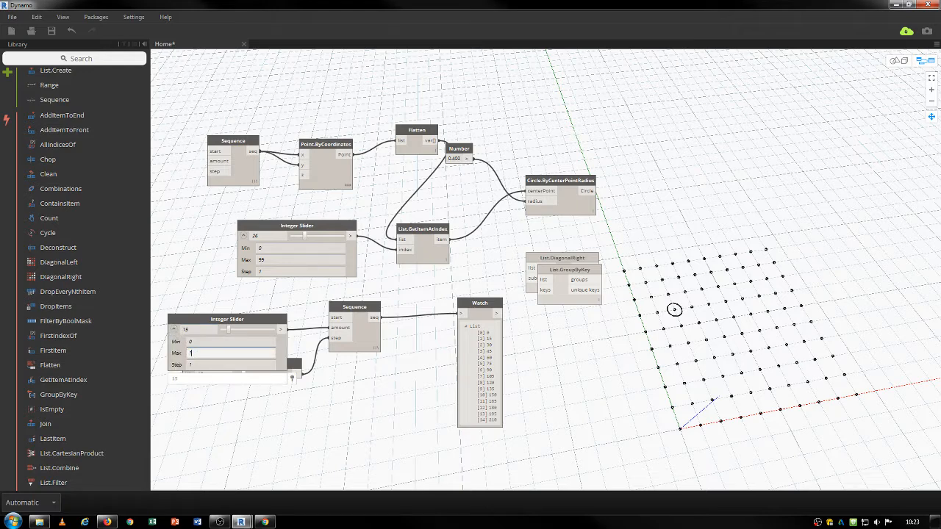
left_click_drag(276, 329, 260, 331)
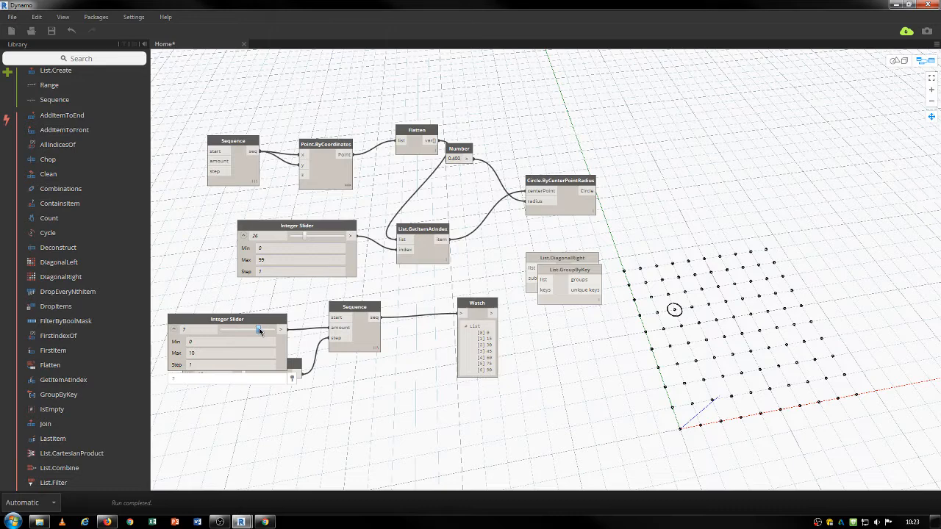
left_click(181, 330)
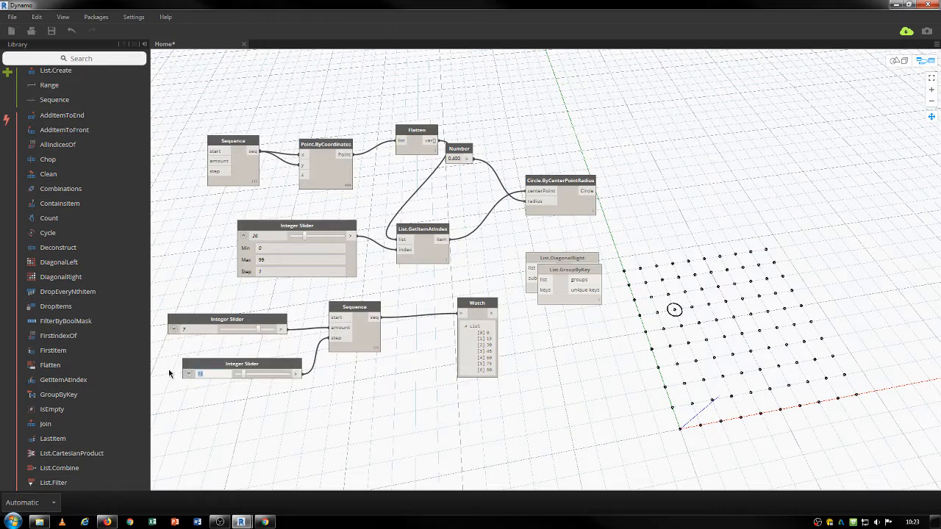
type("5")
key("Return")
left_click_drag(245, 368, 233, 350)
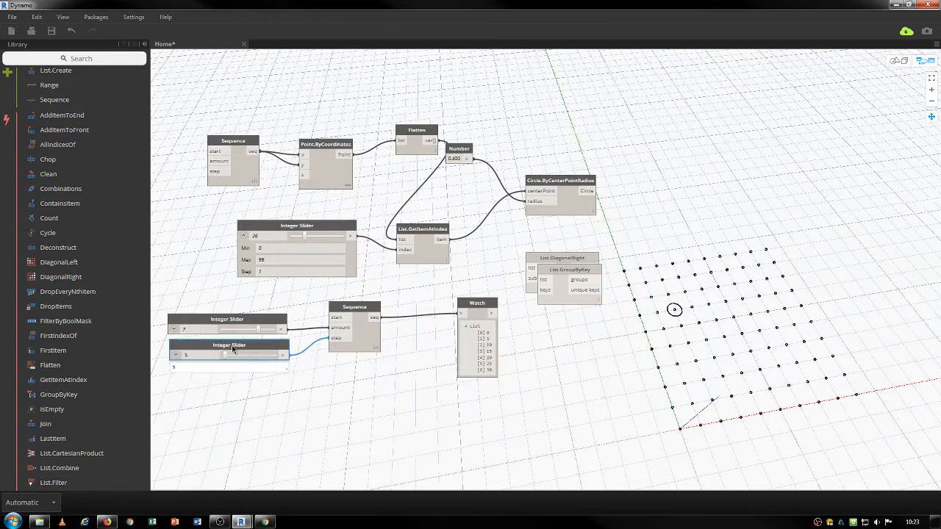
mouse_move(376, 318)
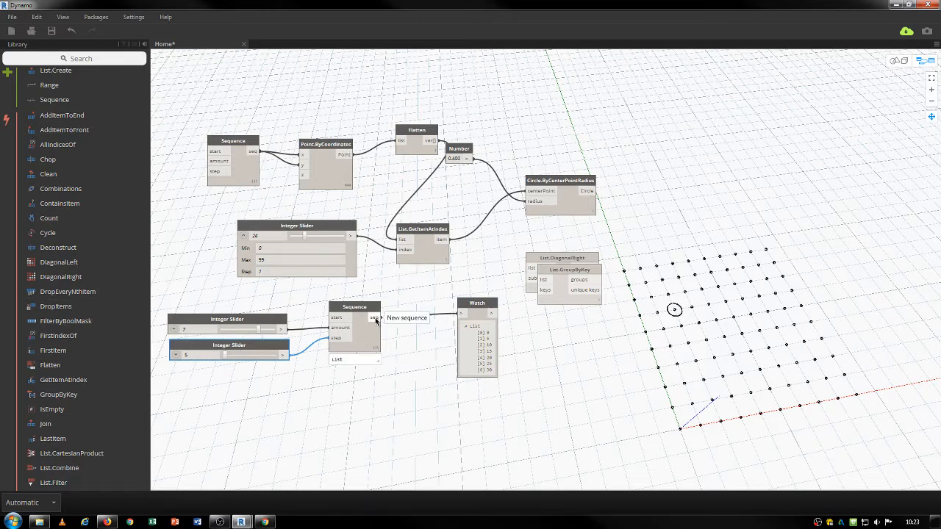
left_click_drag(316, 226, 272, 224)
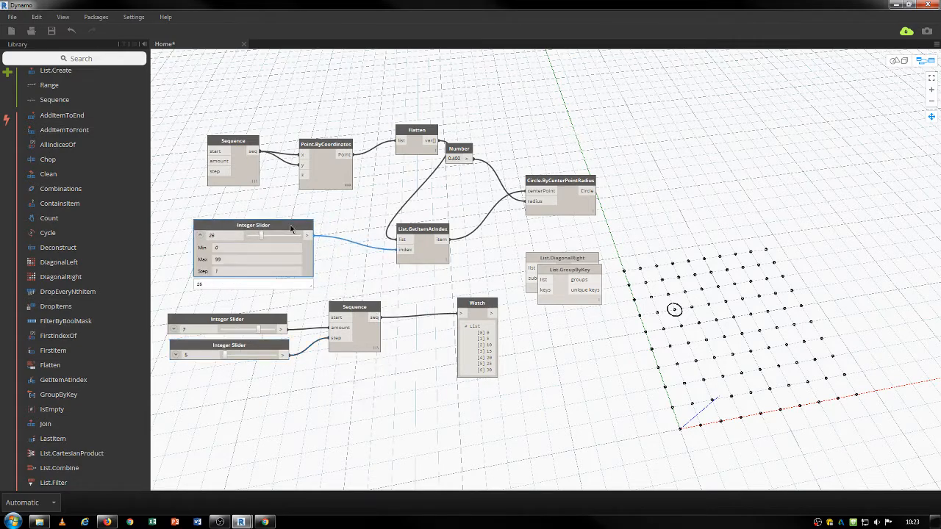
Feed the Sequence into List.GetItemAtIndex index with amount 6 and step 3.
left_click_drag(376, 317, 399, 250)
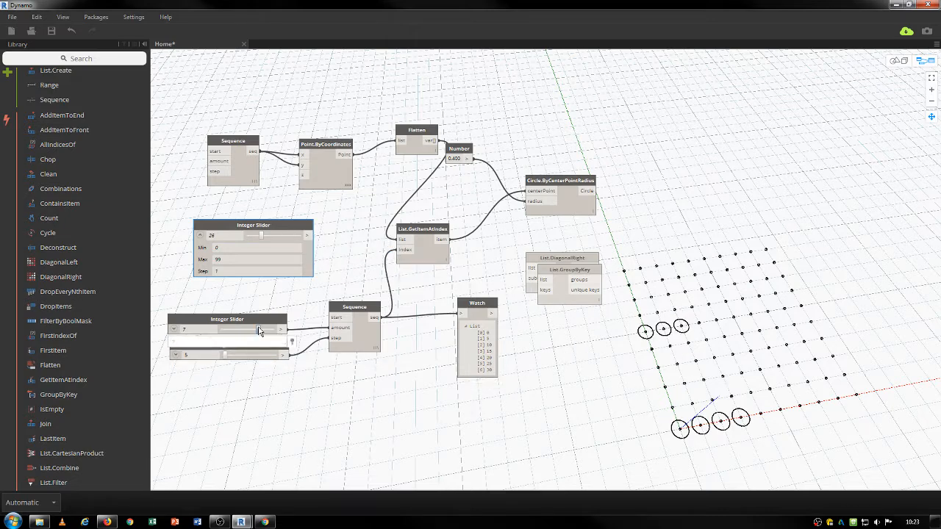
mouse_move(261, 331)
left_mouse_down()
mouse_move(272, 330)
mouse_move(261, 331)
left_mouse_up()
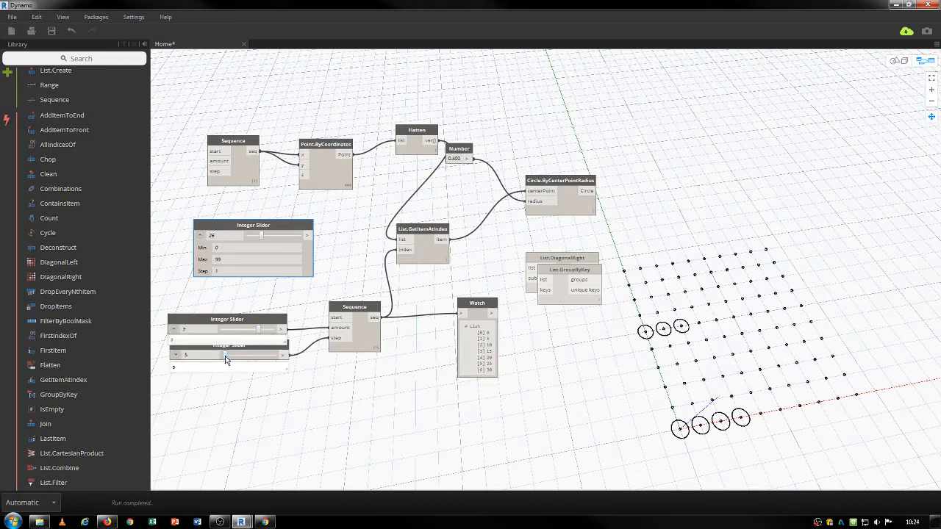
left_click_drag(225, 356, 254, 330)
right_click(223, 349)
left_click(259, 331)
Delete the unused List.DiagonalRight and List.GroupByKey nodes.
left_click_drag(580, 358, 541, 263)
key("Delete")
left_click(477, 303)
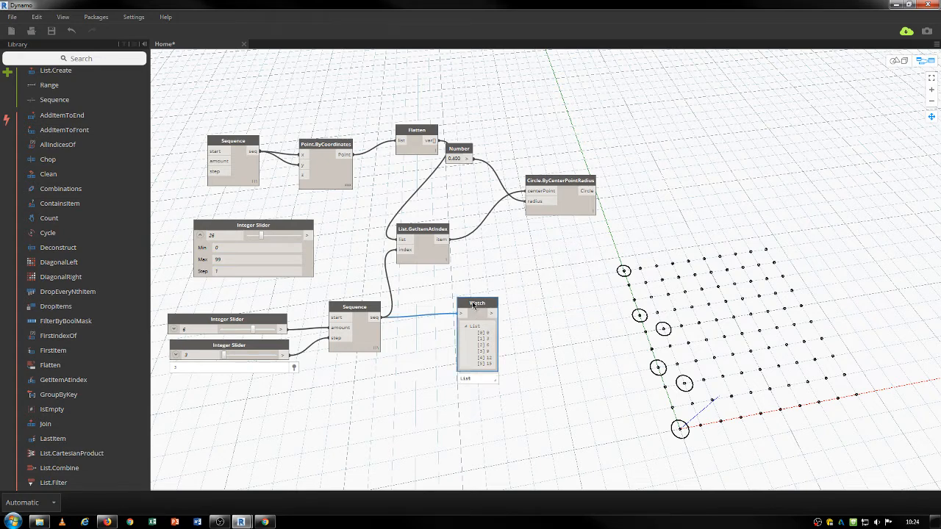
Delete the Watch node and the old index slider set to 26.
key("Delete")
left_click(264, 225)
key("Delete")
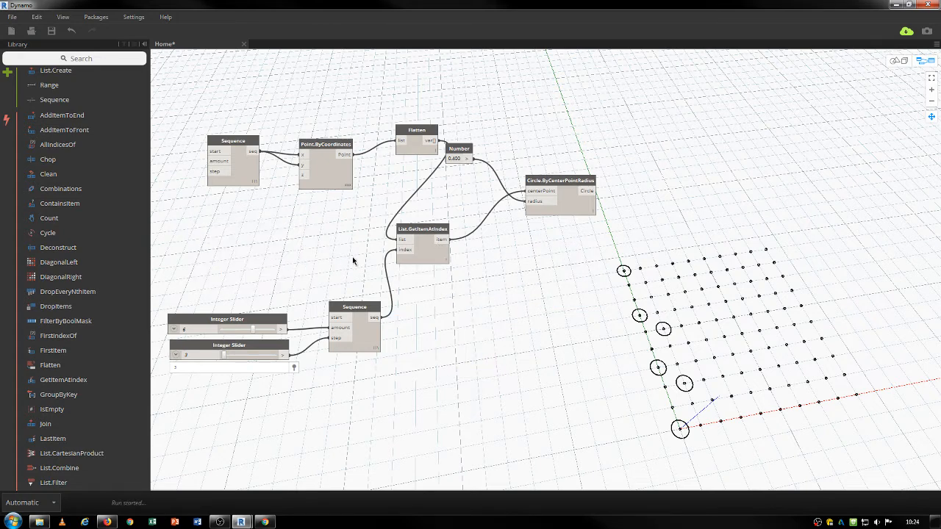
Rearrange the sliders, Sequence, Number, circle and List.GetItemAtIndex nodes compactly.
left_click_drag(355, 278, 279, 398)
left_click_drag(353, 328, 349, 267)
left_click_drag(464, 147, 480, 148)
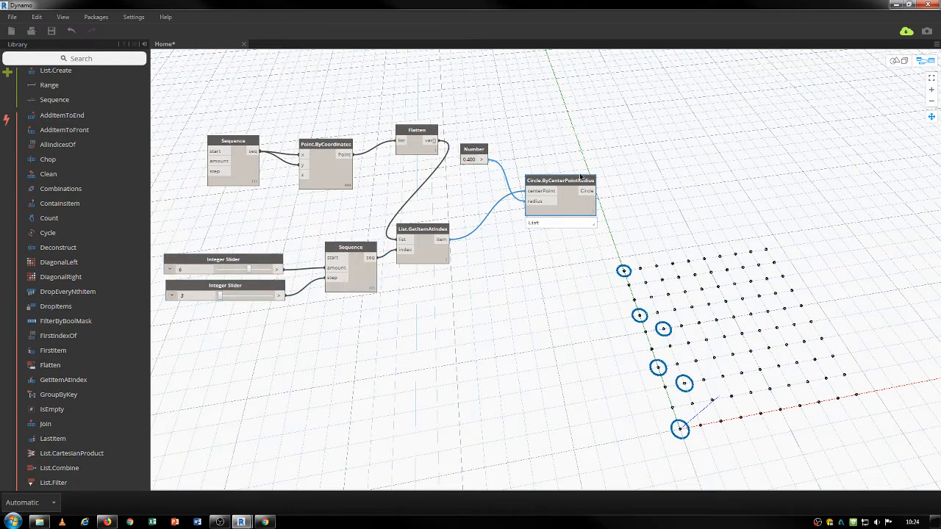
left_click_drag(573, 182, 642, 191)
left_click_drag(422, 233, 552, 215)
left_click_drag(624, 194, 625, 187)
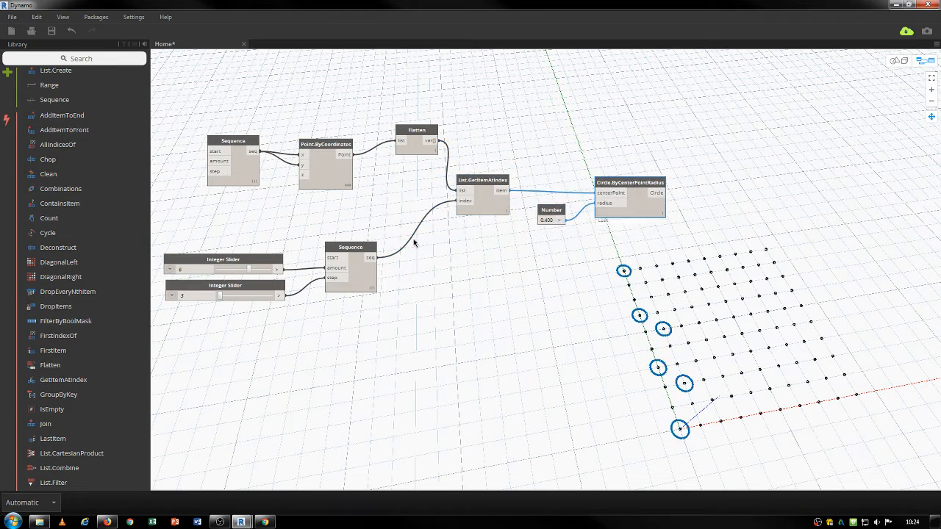
left_click(367, 234)
left_click_drag(367, 233, 279, 294)
left_click_drag(353, 249, 407, 220)
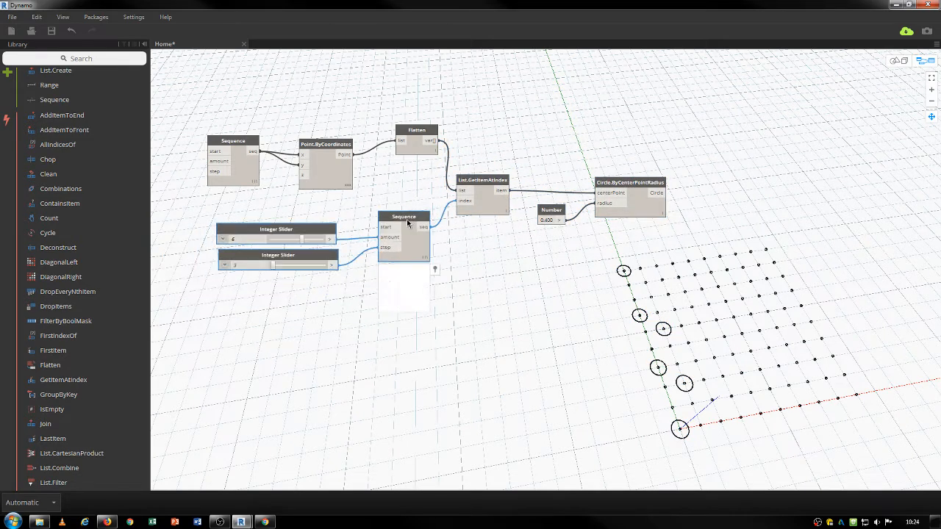
Insert a List.Shuffle node between Flatten and List.GetItemAtIndex to randomize the picked grid points.
right_click(505, 337)
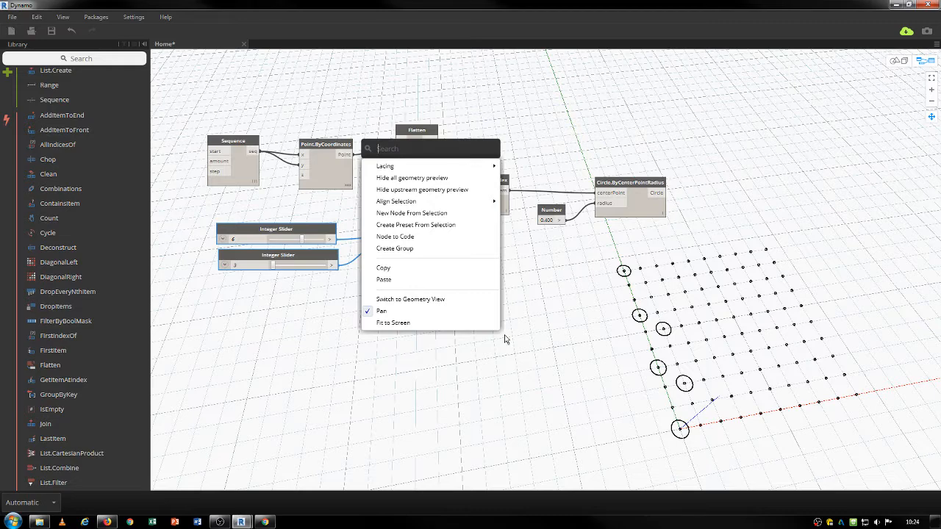
type("shuffle")
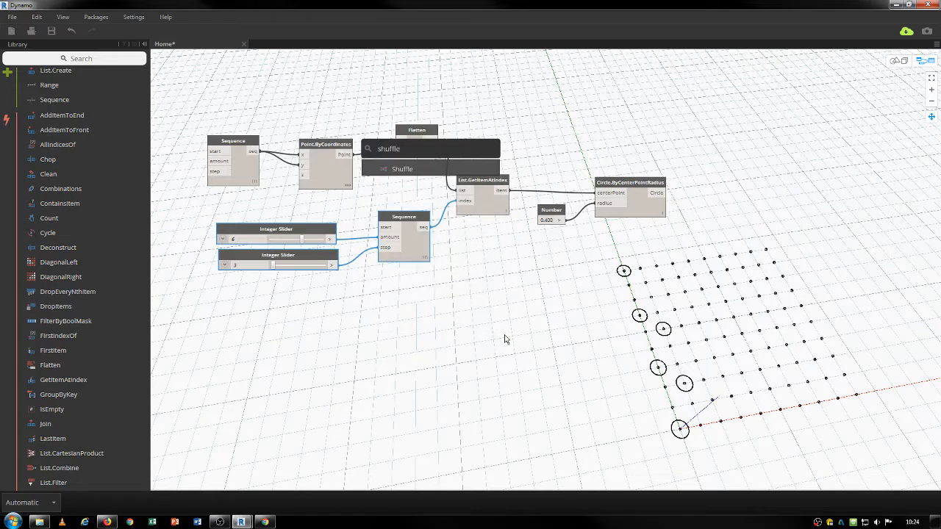
left_click(408, 169)
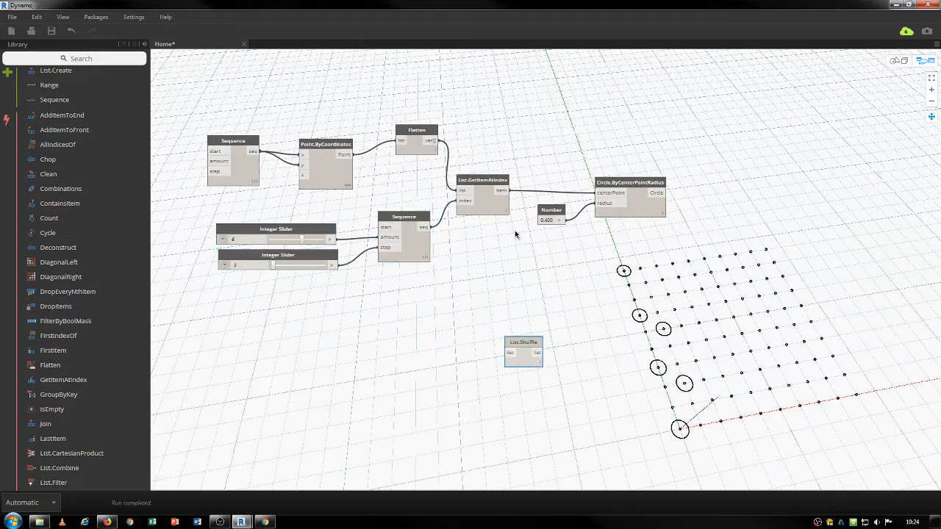
left_click(432, 141)
left_click(509, 352)
left_click_drag(527, 343, 485, 116)
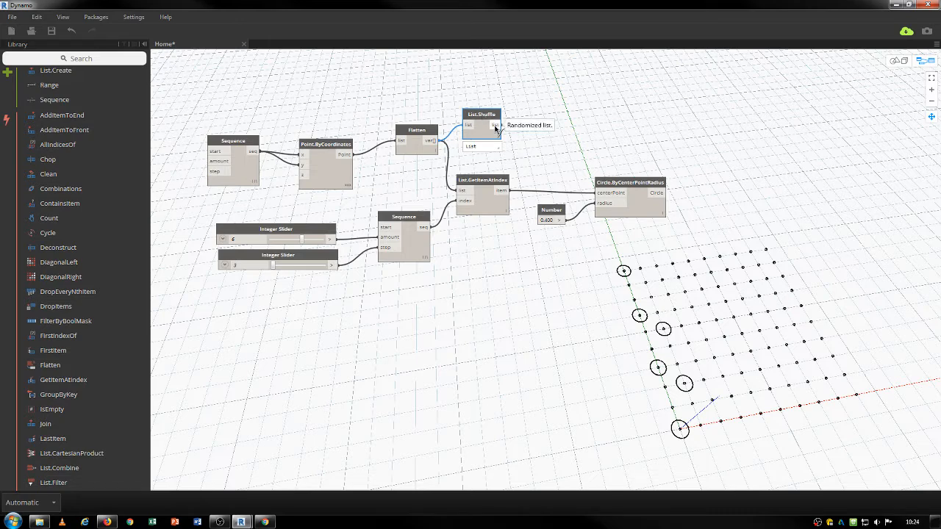
left_click(497, 125)
left_click(461, 193)
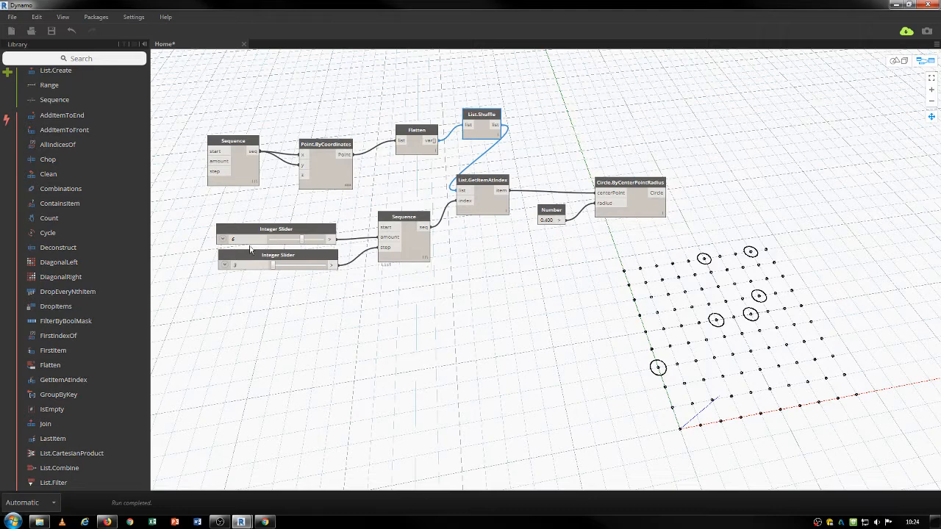
Set the index Sequence to amount 8 and step 11, then shift the index, radius and circle nodes right.
mouse_move(301, 244)
left_click_drag(301, 243, 277, 269)
right_click(281, 269)
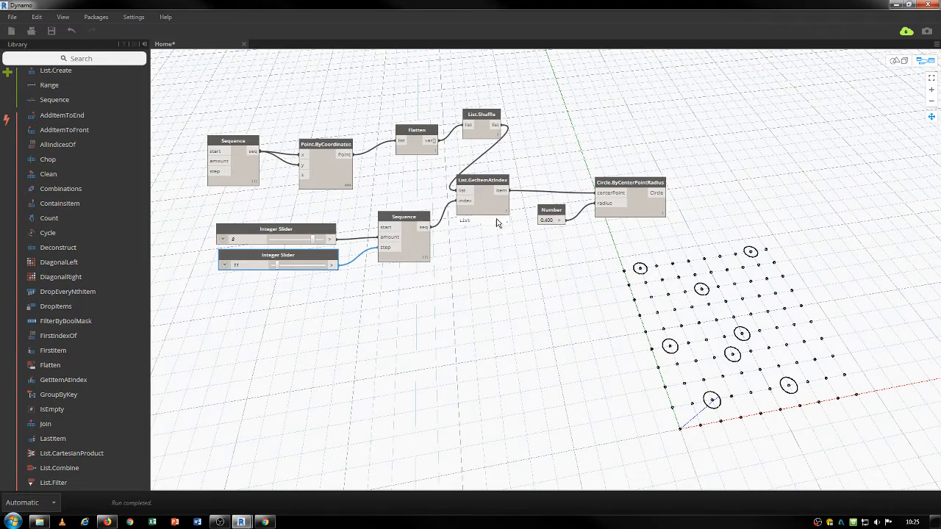
left_click_drag(621, 257, 556, 167)
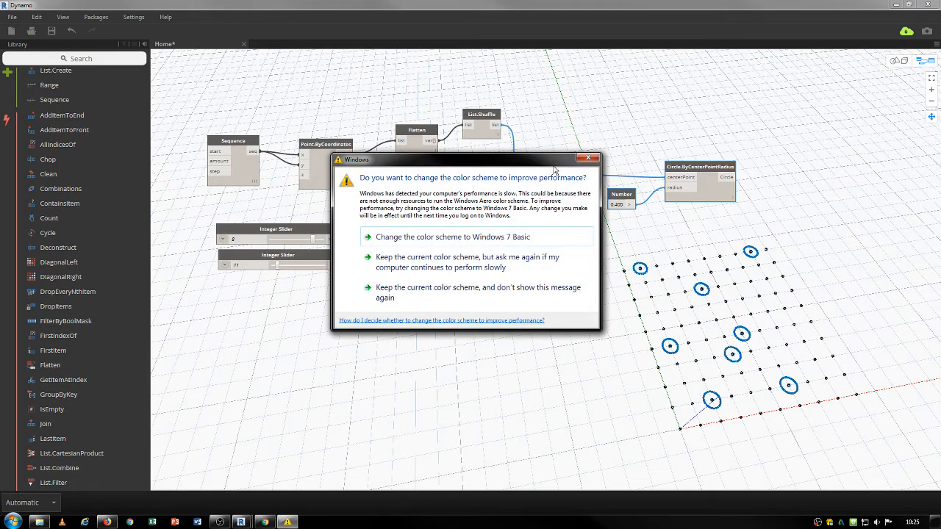
Dismiss the colour-scheme prompt, then select every node and delete the entire graph.
left_click(588, 158)
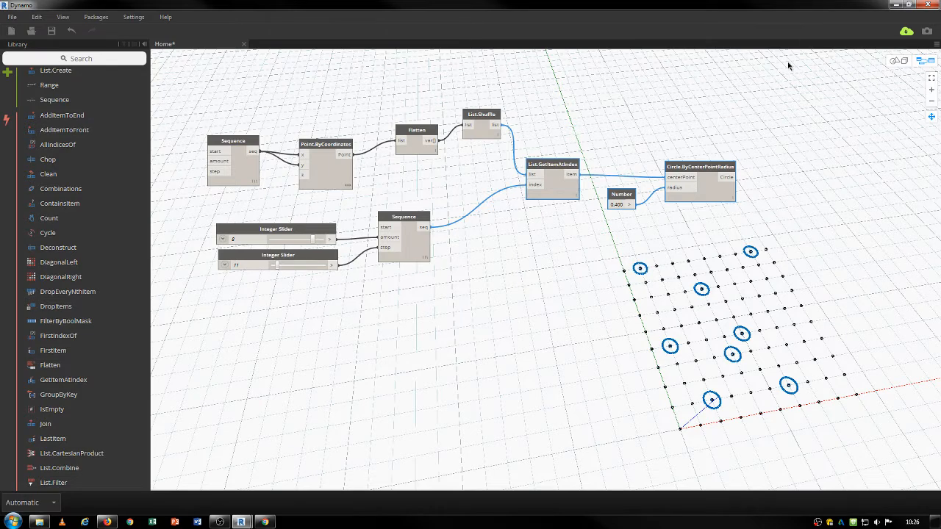
left_click_drag(771, 94, 219, 279)
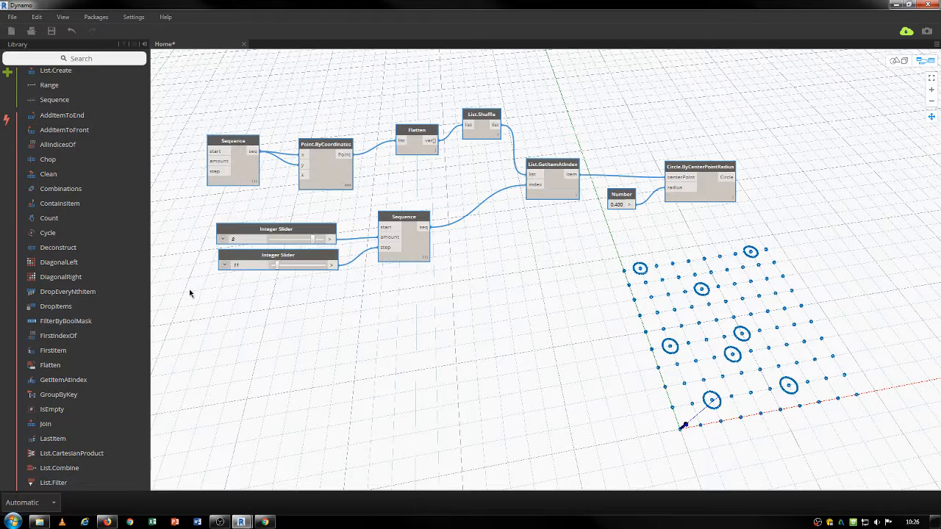
key("Delete")
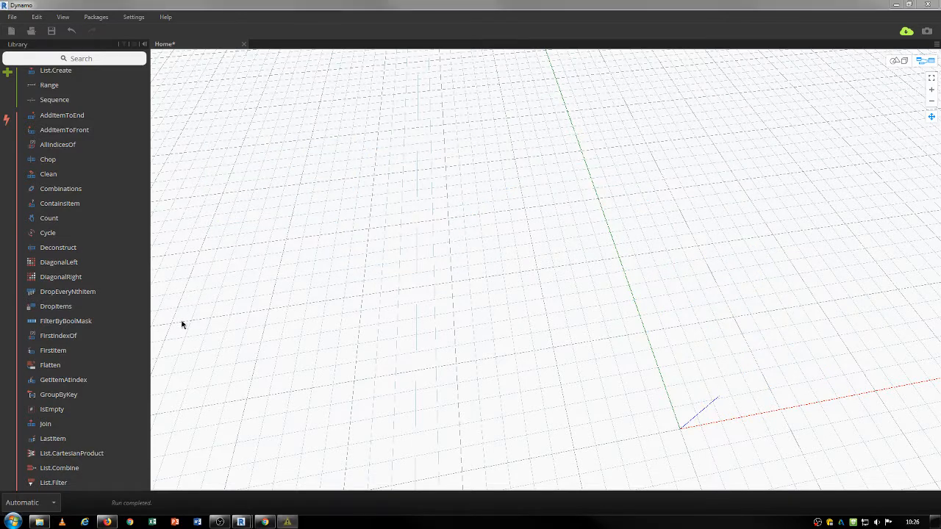
Add Point.ByCoordinates and a Range node, wiring the Range into both the x and y inputs.
left_click(592, 160)
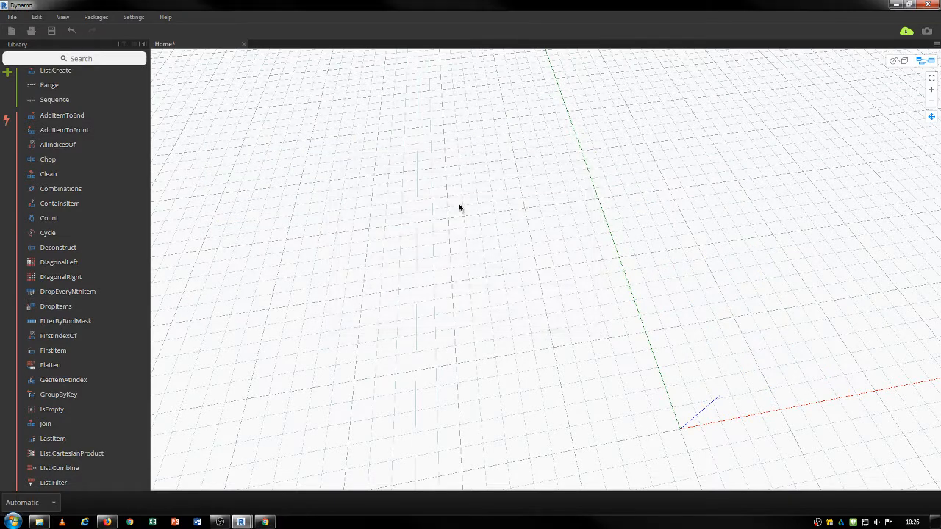
right_click(460, 206)
type("point")
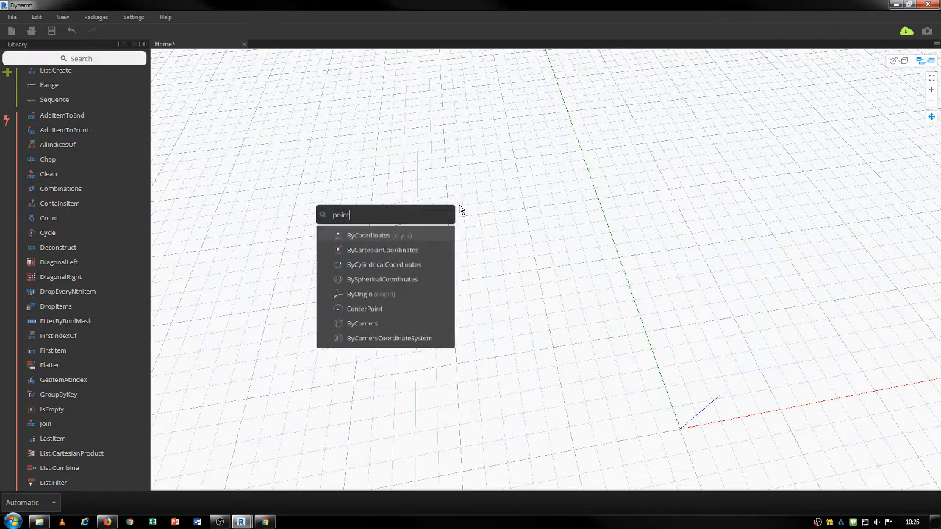
left_click(366, 236)
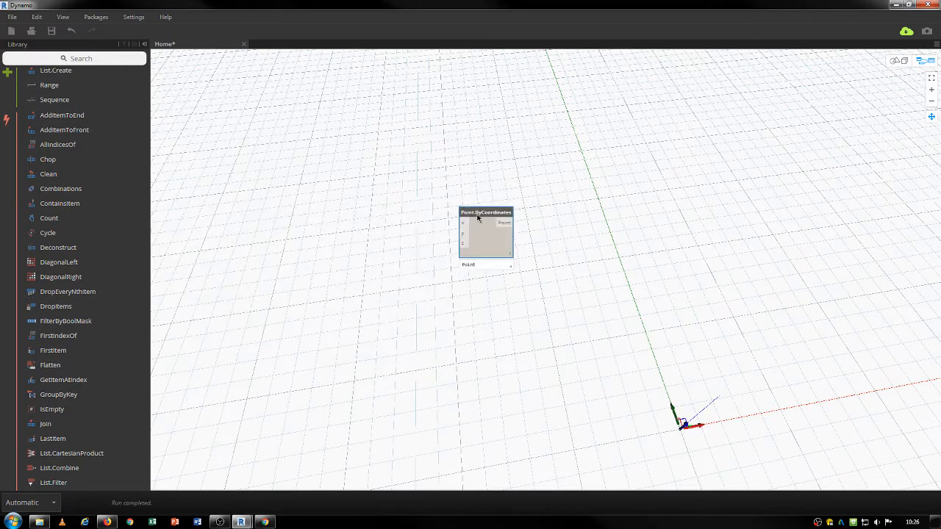
right_click(349, 214)
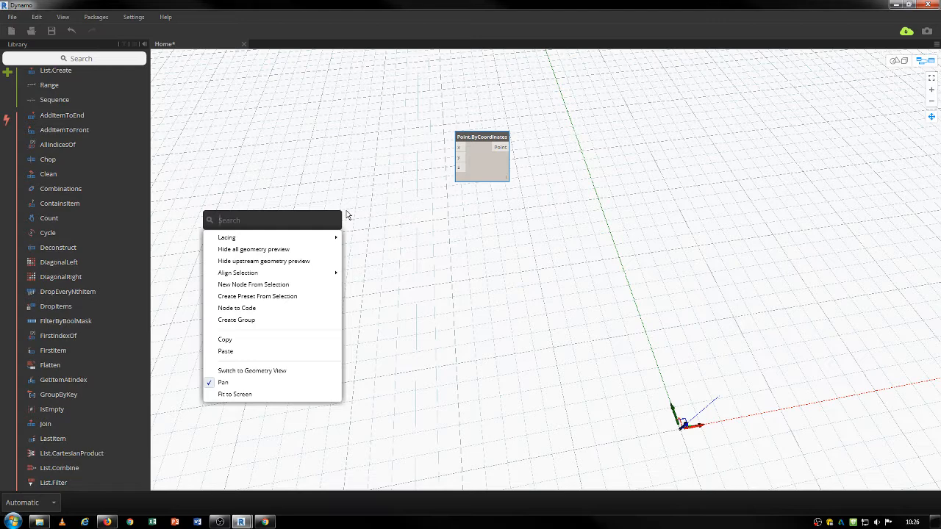
type("range")
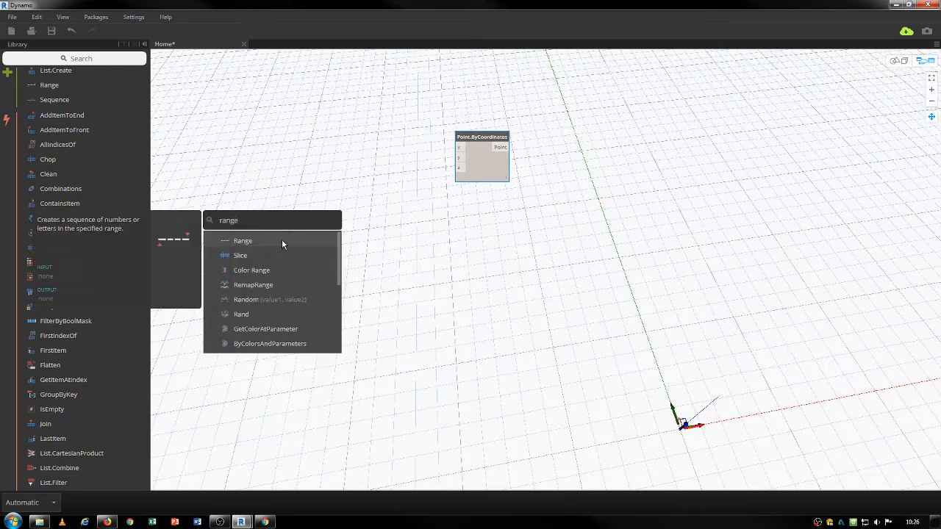
left_click(282, 241)
left_click_drag(364, 227, 458, 147)
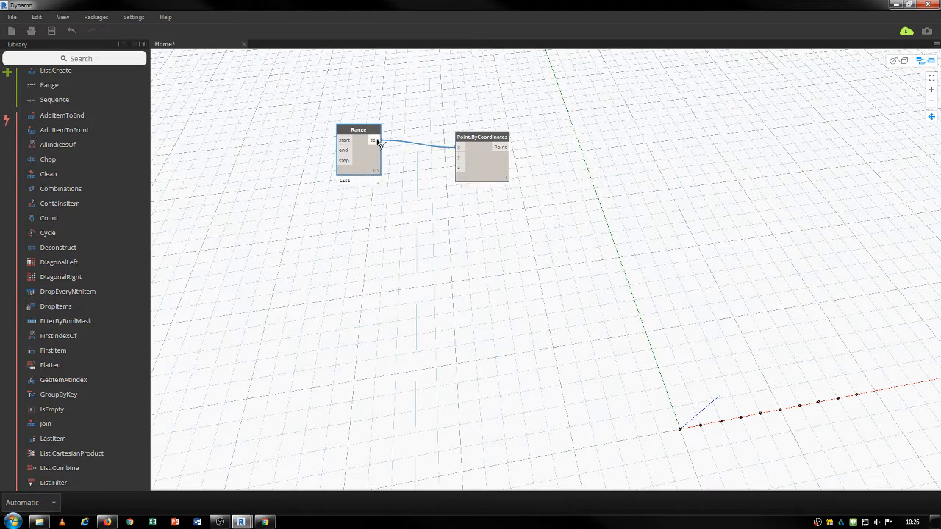
left_click_drag(377, 141, 458, 157)
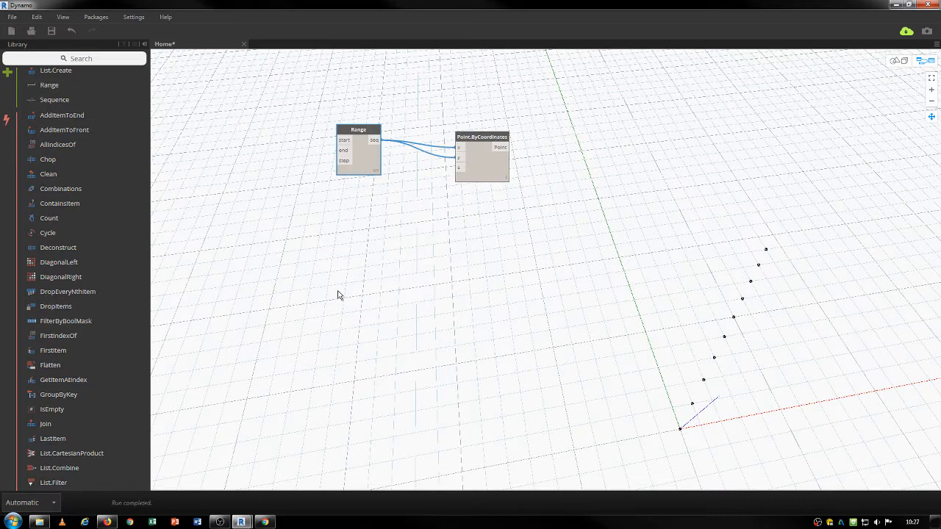
Add a Number node and wire it into the Range start.
right_click(299, 190)
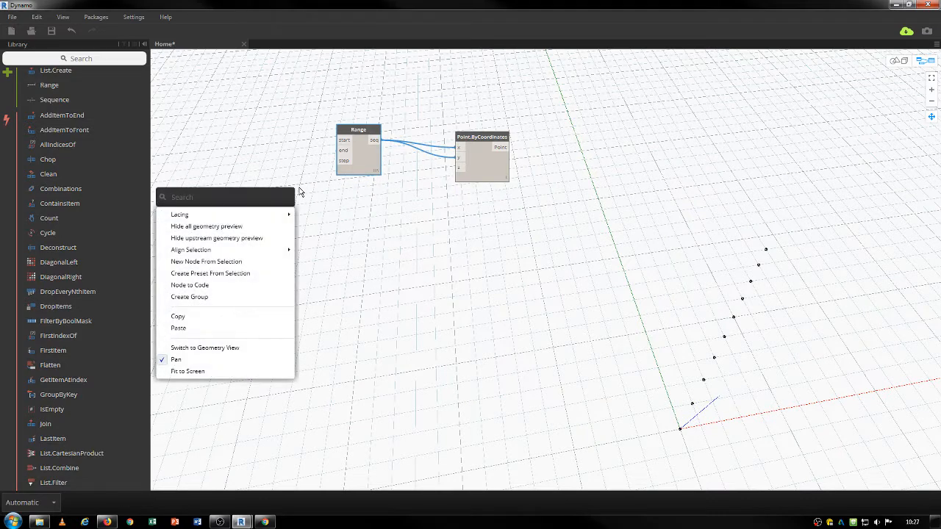
type("number")
key("Return")
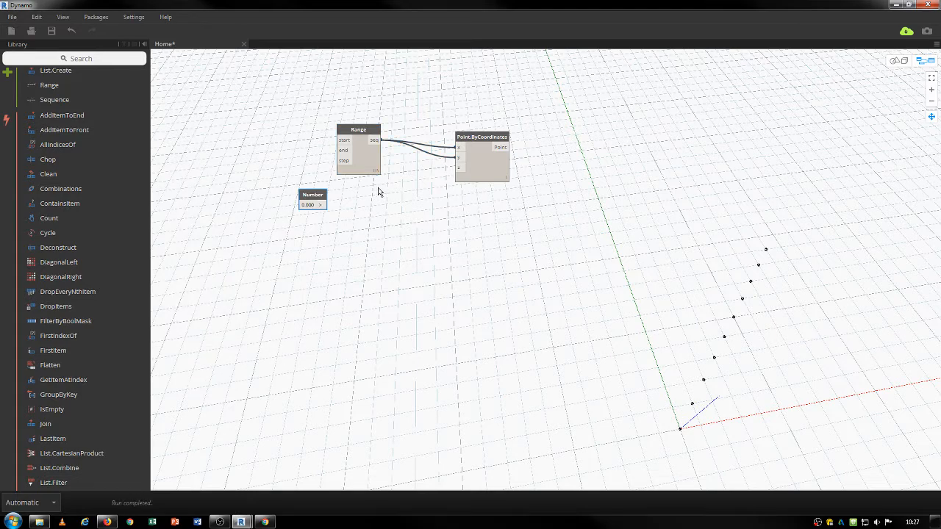
left_click_drag(308, 205, 287, 145)
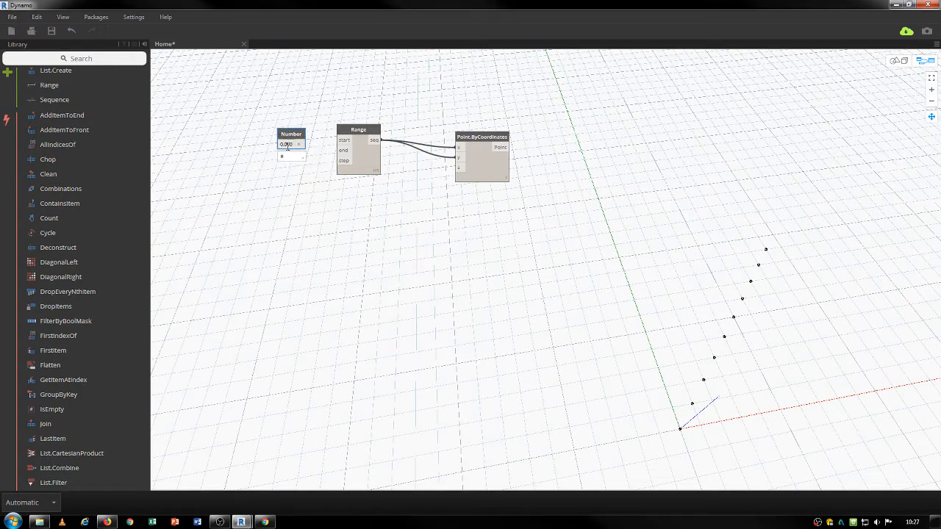
left_click(287, 145)
left_click_drag(300, 144, 280, 150)
left_click(344, 141)
Duplicate the Number, set it to 60, and connect it to the Range end.
key("ctrl+c")
key("ctrl+v")
double_click(276, 159)
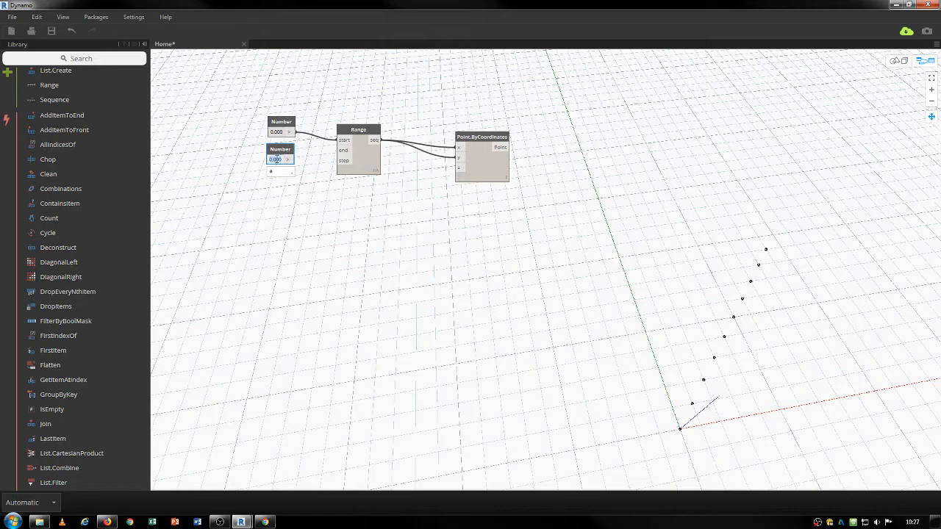
type("60")
left_click(304, 195)
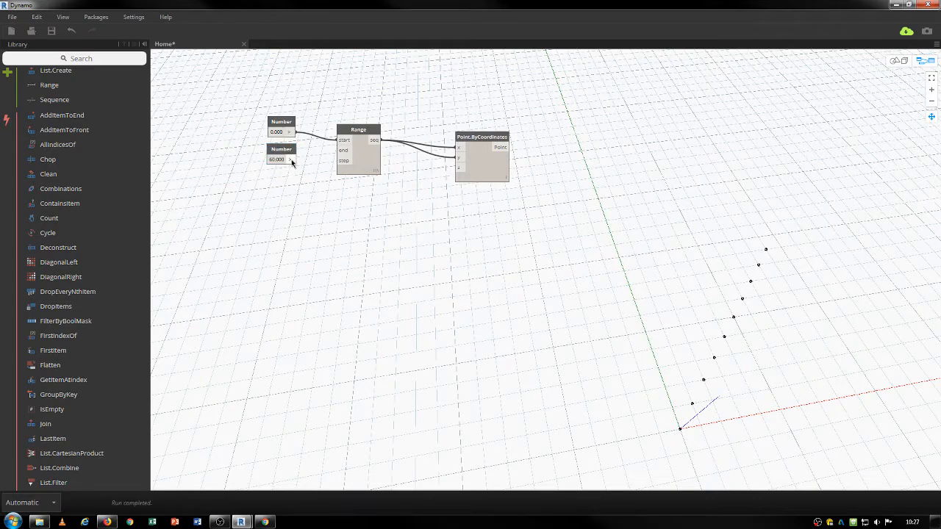
left_click(291, 159)
left_click(343, 149)
Duplicate the 60 Number, change it to 10, and wire it to the Range step.
left_click(290, 152)
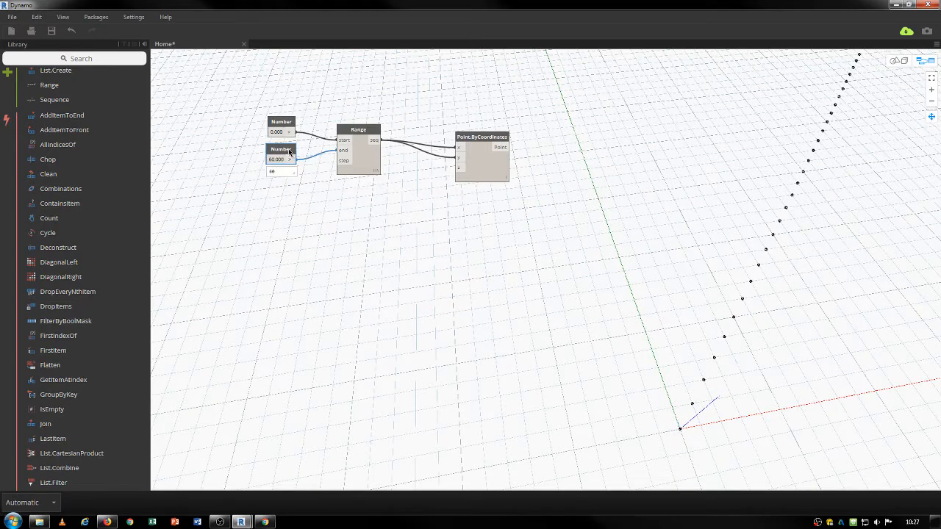
key("ctrl+c")
key("ctrl+v")
left_click_drag(319, 168, 280, 179)
double_click(281, 189)
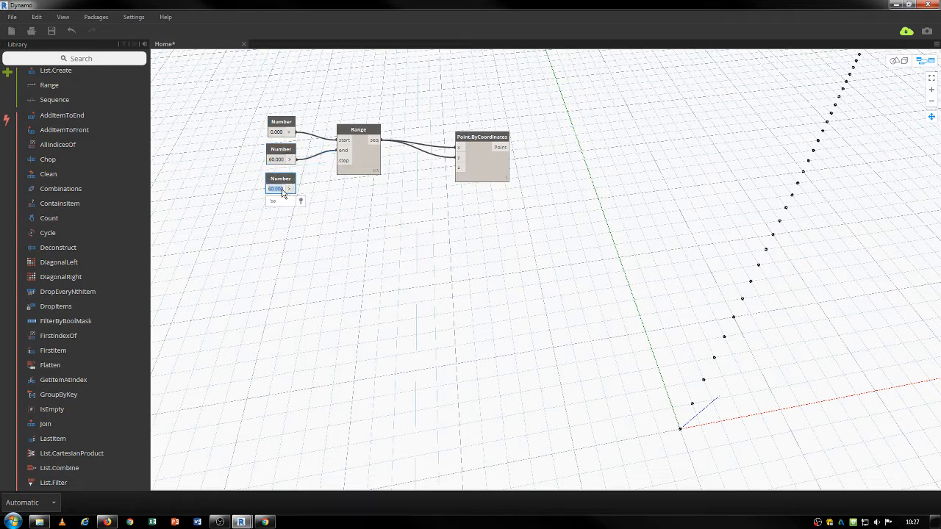
type("10")
left_click_drag(290, 188, 340, 160)
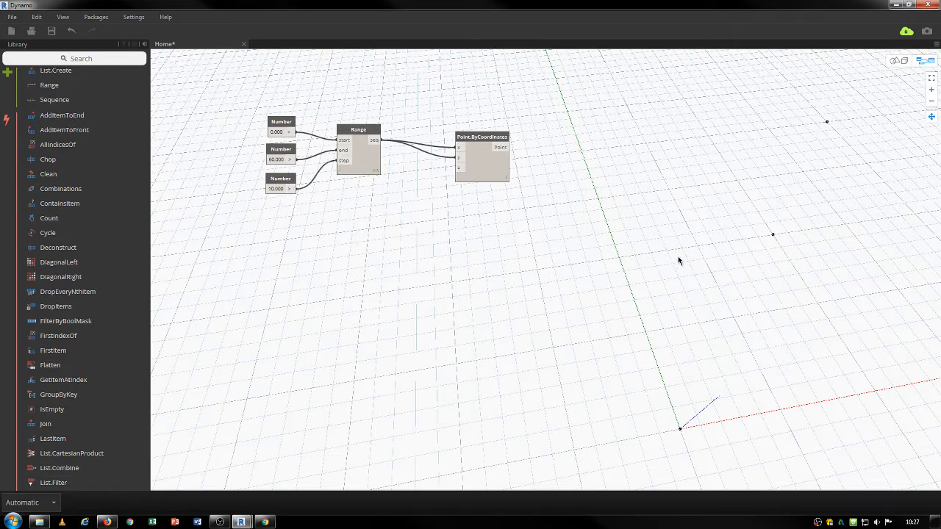
Set Point.ByCoordinates lacing to Cross Product to form a 7-by-7 point grid.
key("ctrl+b")
scroll(679, 260, "down", 5)
middle_click_drag(757, 223, 742, 340)
scroll(721, 317, "down", 5)
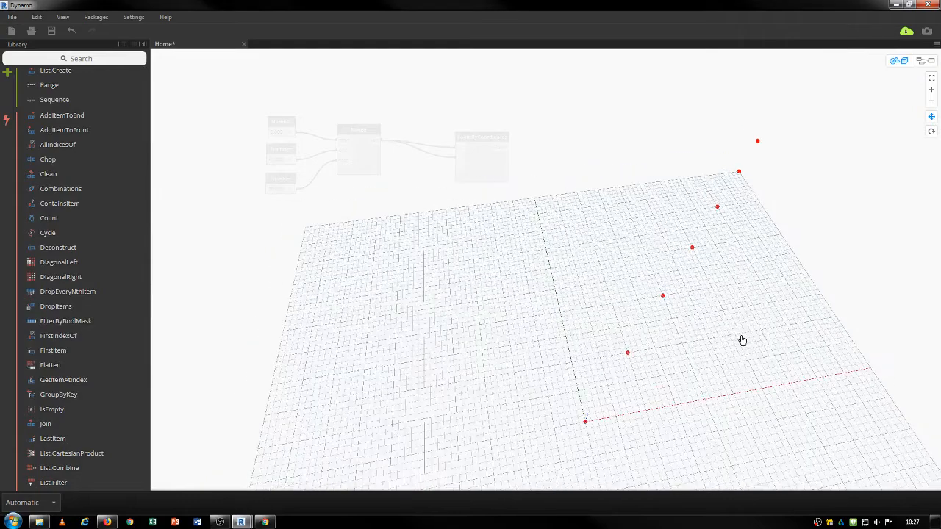
right_click_drag(742, 340, 735, 340)
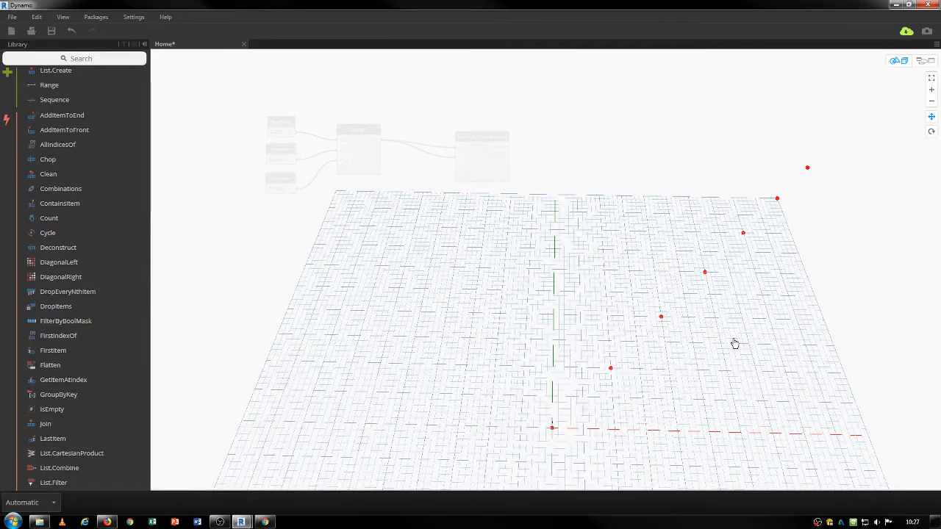
key("ctrl+b")
left_click(473, 146)
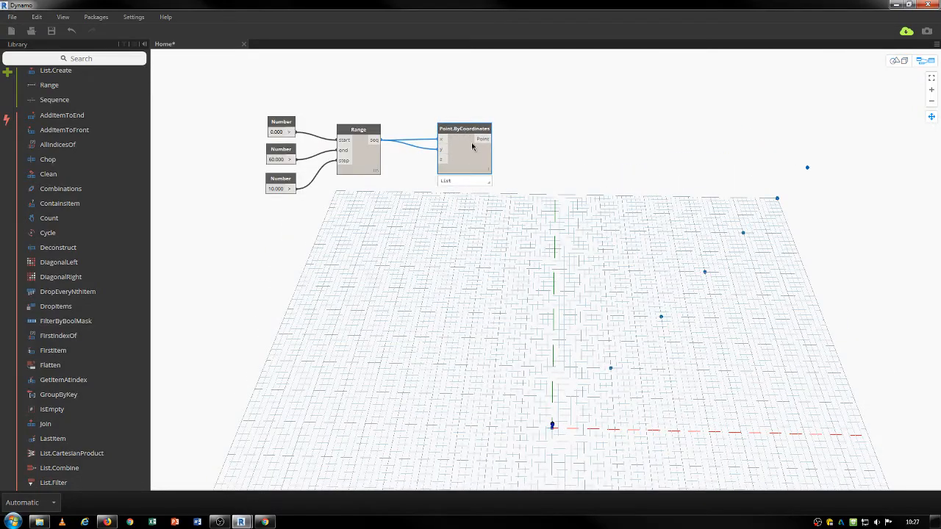
right_click(475, 166)
mouse_move(397, 219)
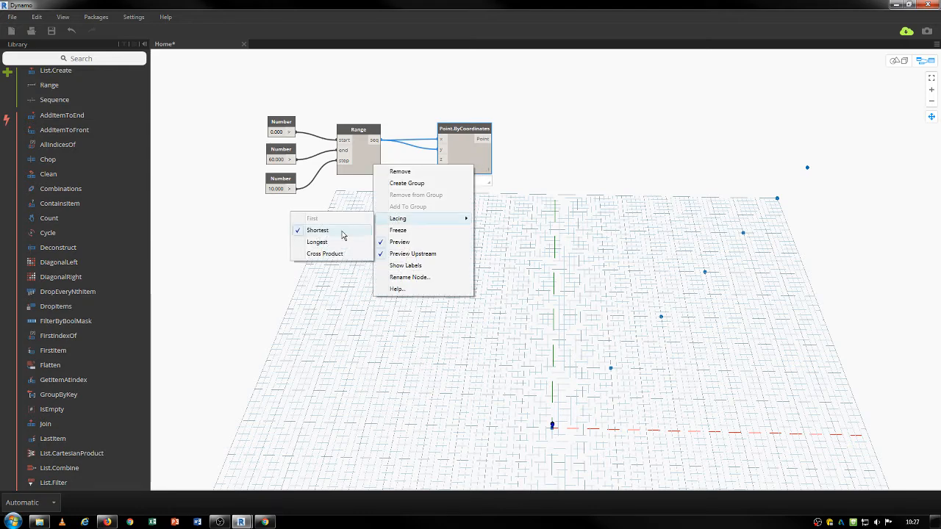
left_click(324, 253)
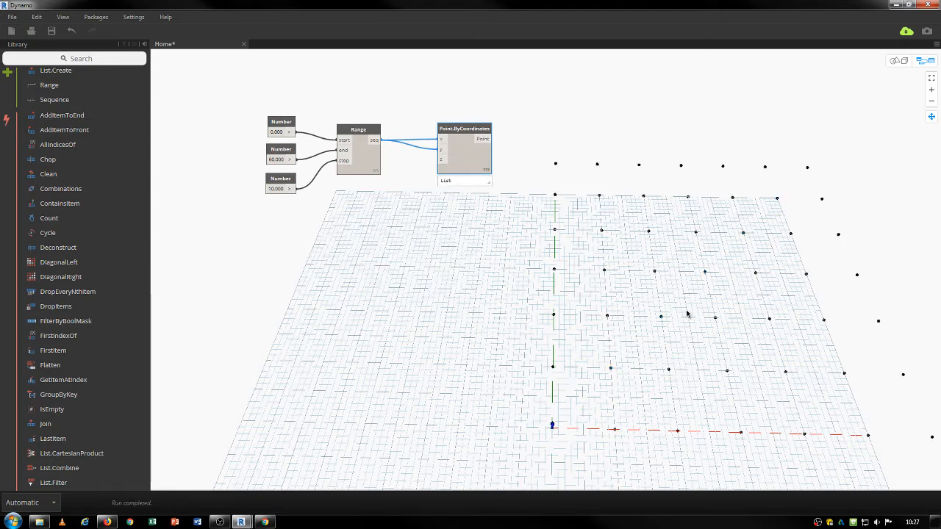
Box-select all the graph nodes and move them up and left.
scroll(688, 314, "down", 1)
left_click_drag(535, 126, 332, 237)
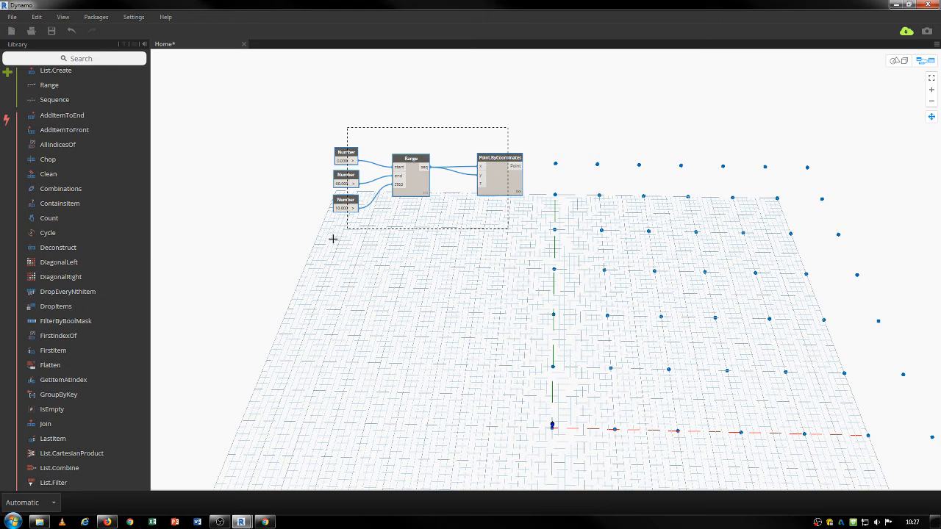
left_click_drag(494, 175, 397, 115)
Add a Circle.ByCenterPointRadius node with the grid points wired into centerPoint.
right_click(489, 153)
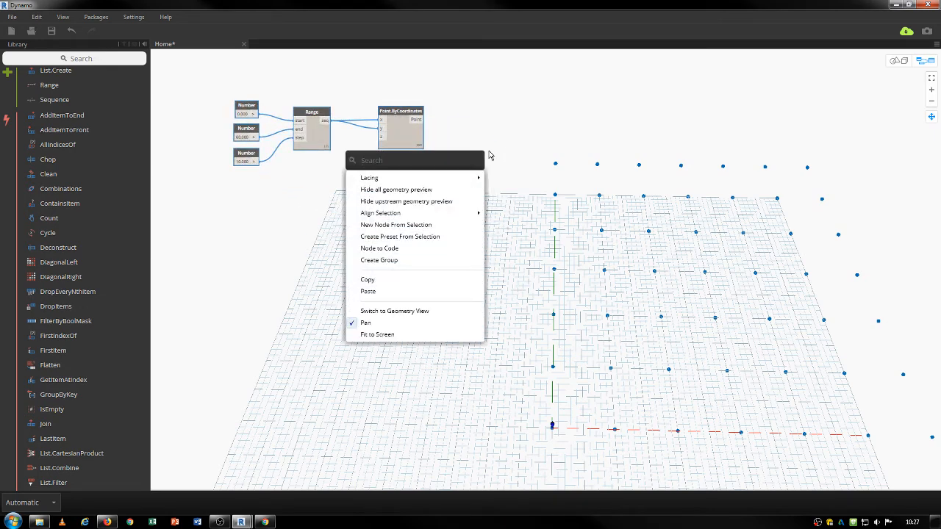
type("circle4")
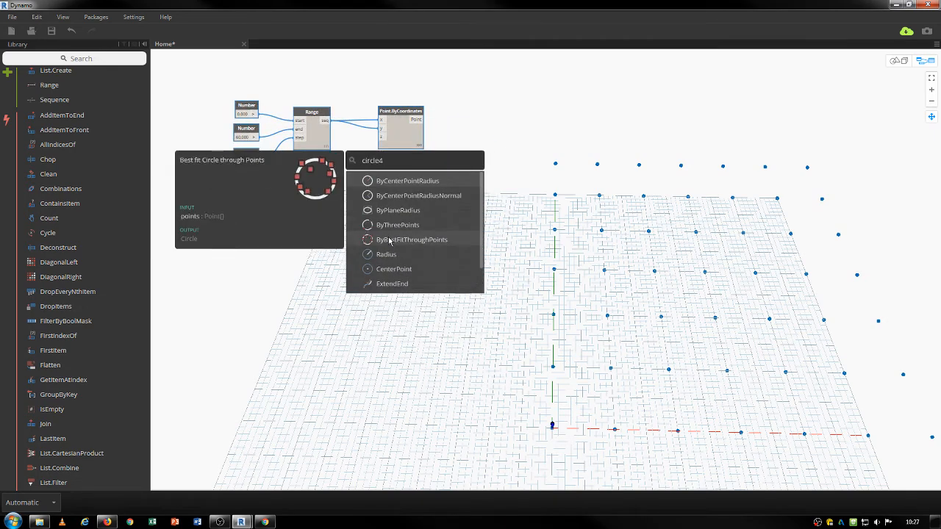
left_click(394, 181)
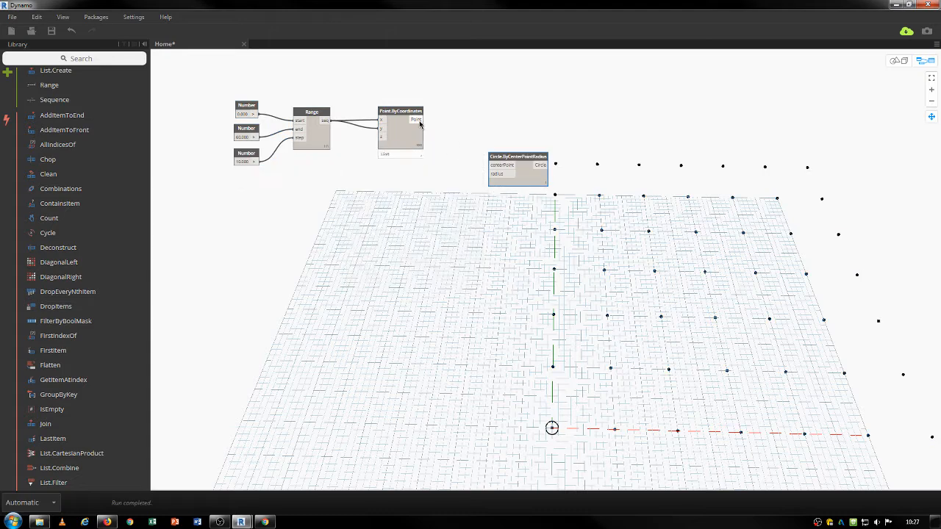
left_click_drag(420, 119, 504, 148)
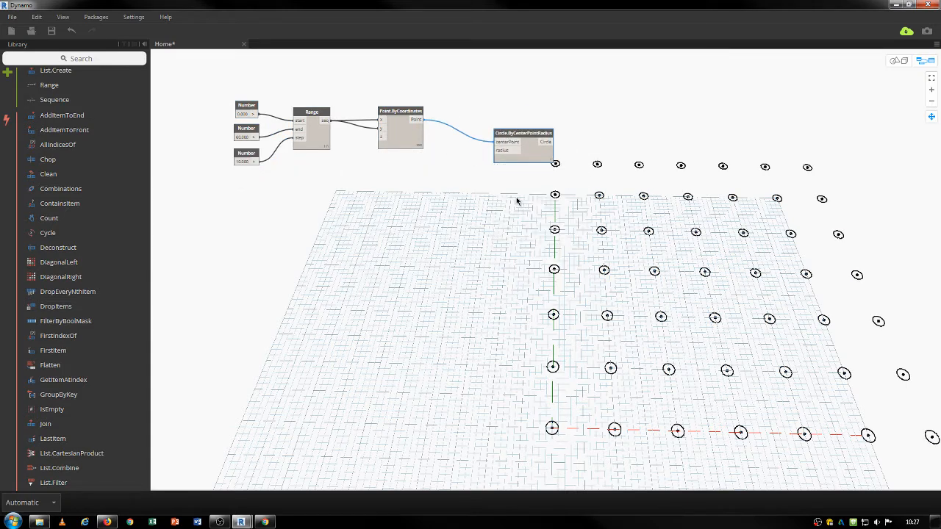
Move the whole graph down-left and orbit the 3D preview to view the circle grid.
left_click_drag(556, 189, 220, 99)
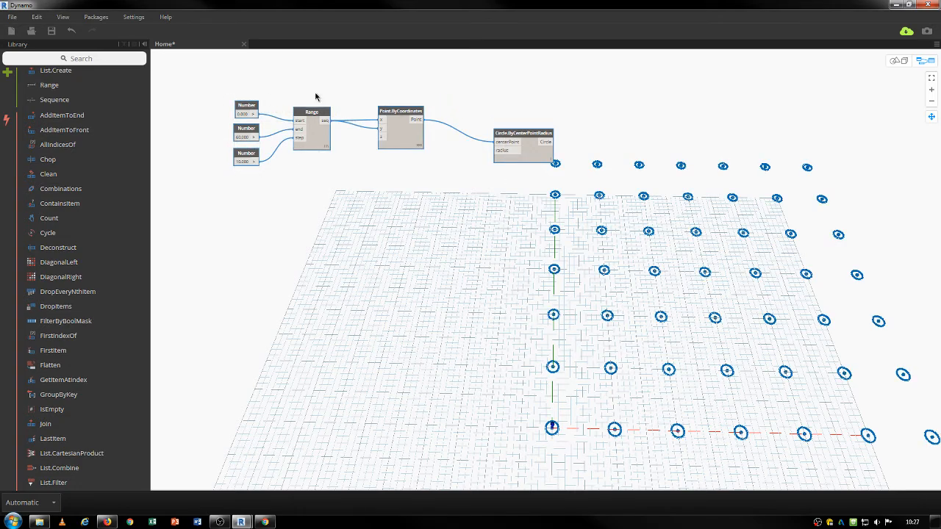
left_click_drag(394, 113, 378, 180)
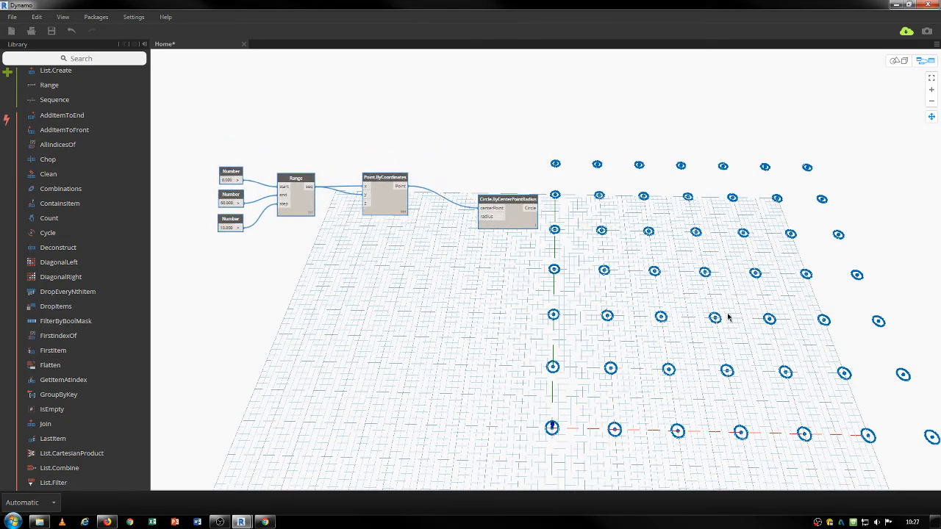
scroll(703, 307, "down", 2)
scroll(702, 306, "up", 2)
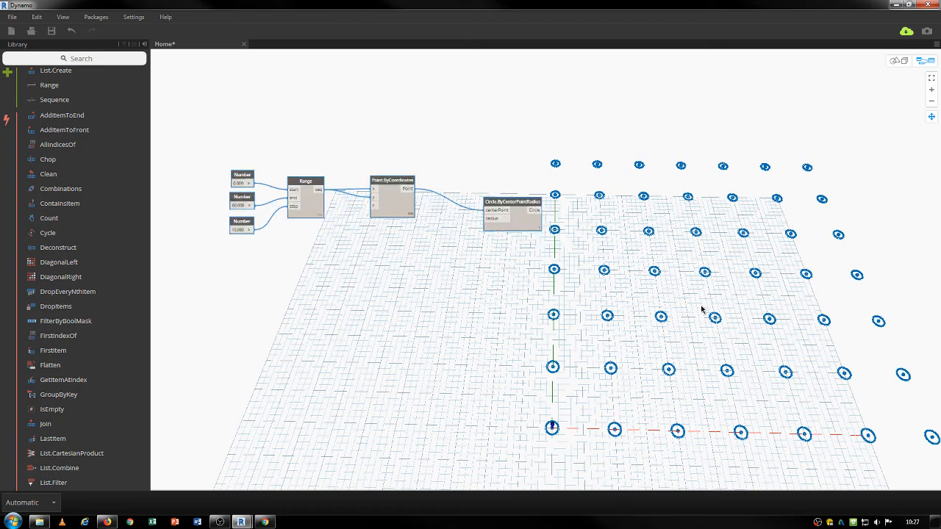
key("ctrl+b")
scroll(701, 310, "down", 3)
right_click_drag(422, 418, 682, 392)
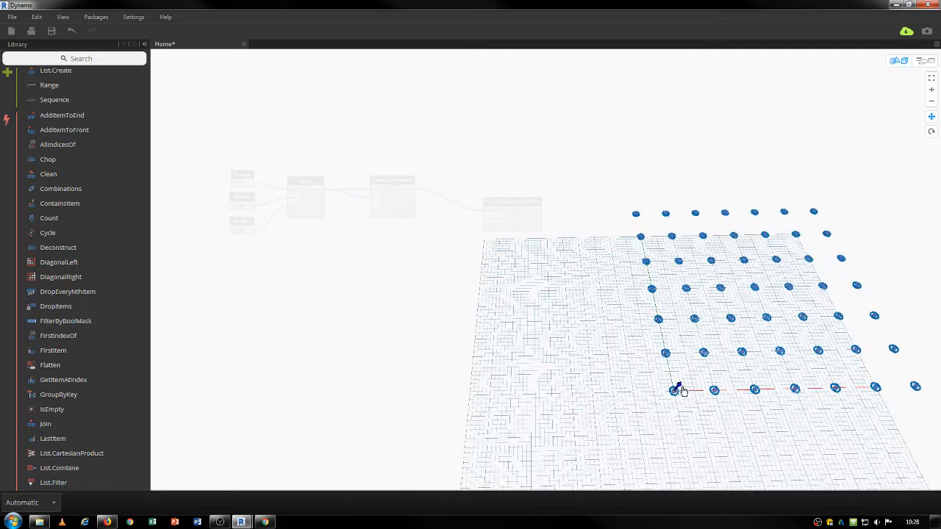
key("ctrl+b")
Close the accidental Custom Node Properties dialog and search the canvas nodes for 'rectangle'.
right_click(406, 158)
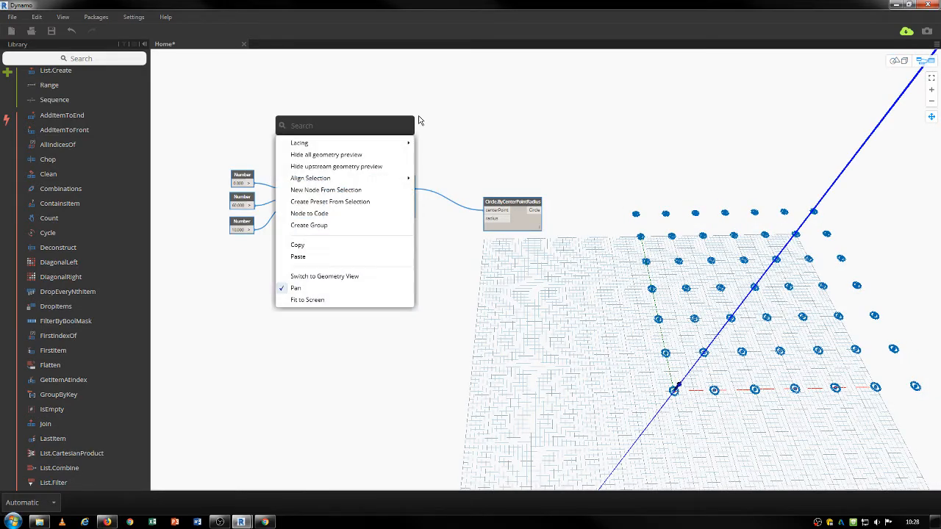
key("ctrl+d")
type("ectangle")
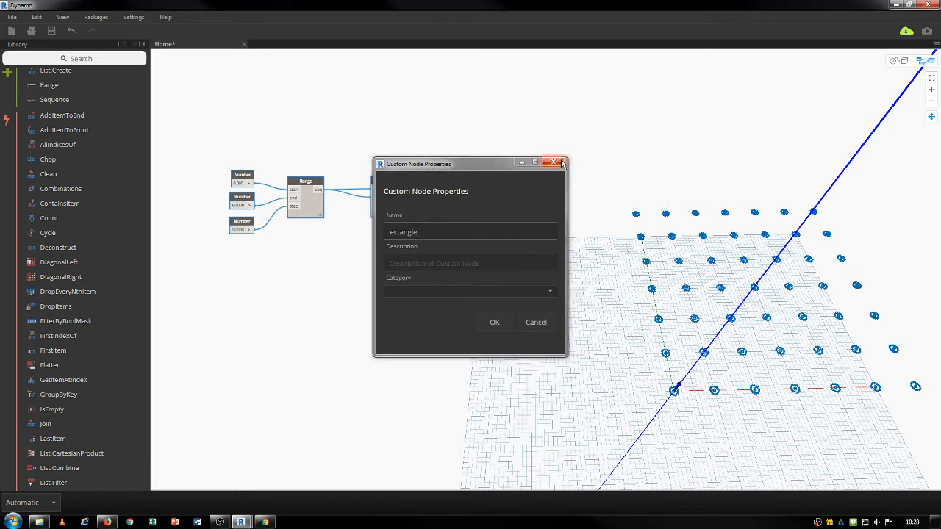
left_click(555, 163)
right_click(423, 124)
type("rect")
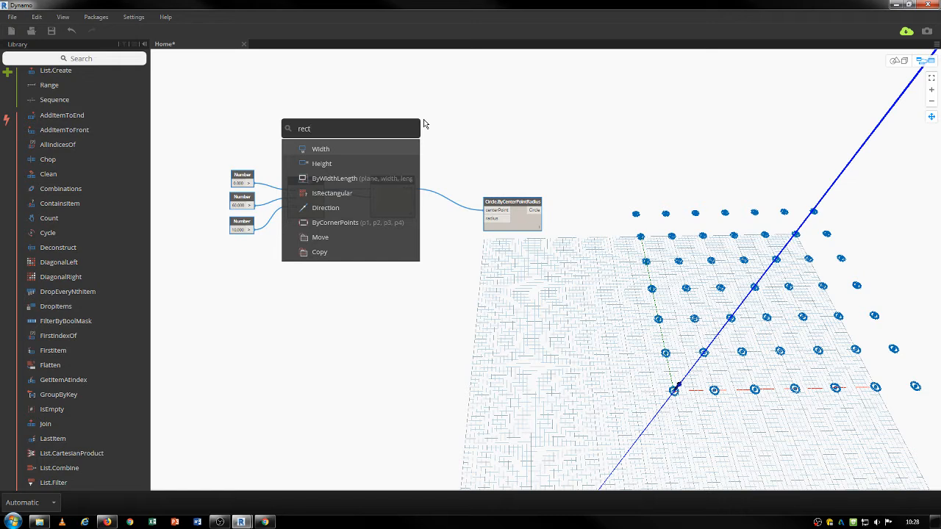
type("an")
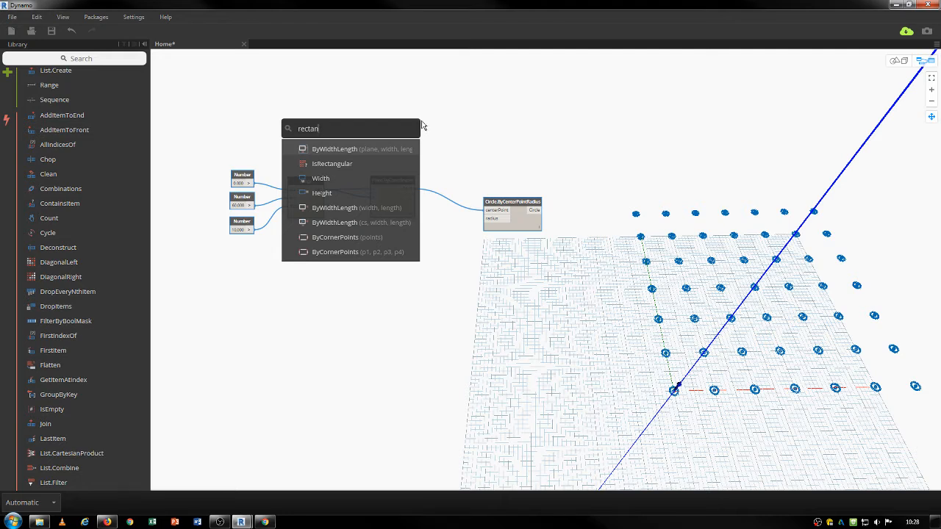
type("e")
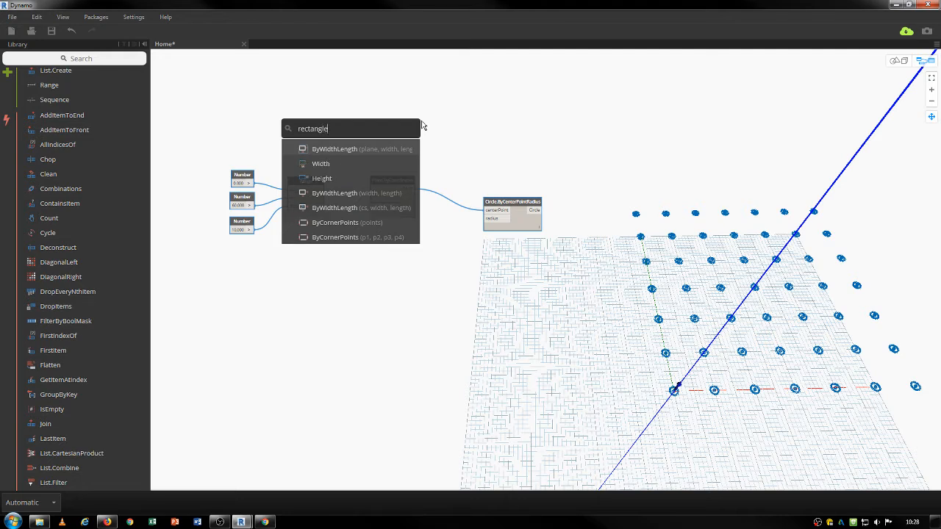
Add a Rectangle.ByWidthLength node and a Number node set to 120.
left_click(349, 148)
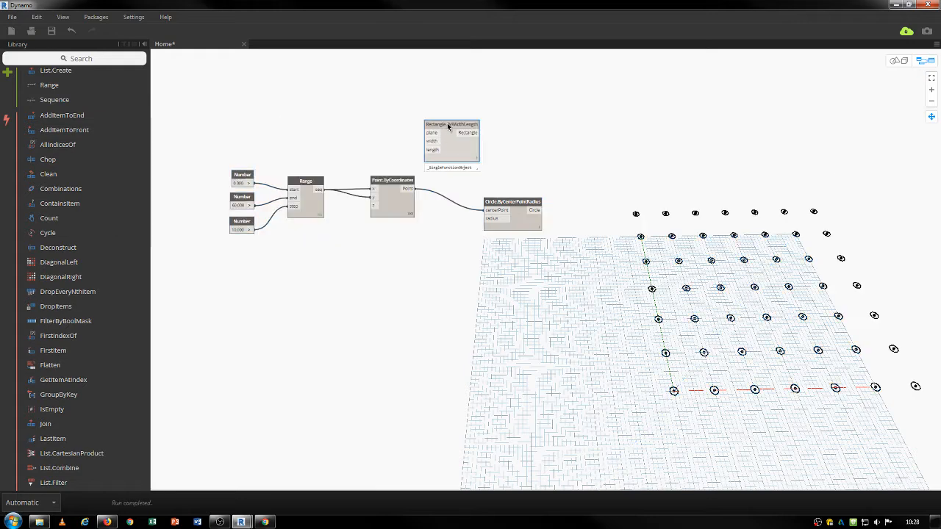
left_click_drag(312, 100, 322, 100)
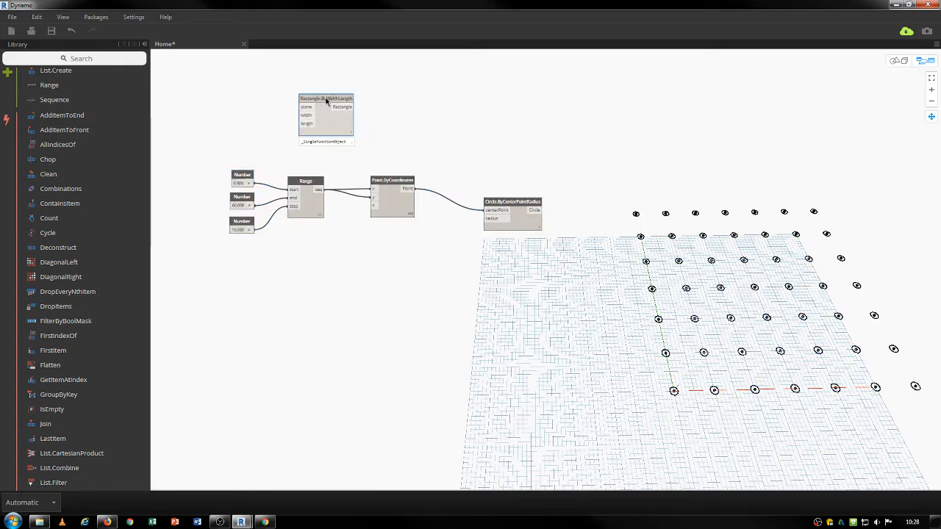
right_click(282, 127)
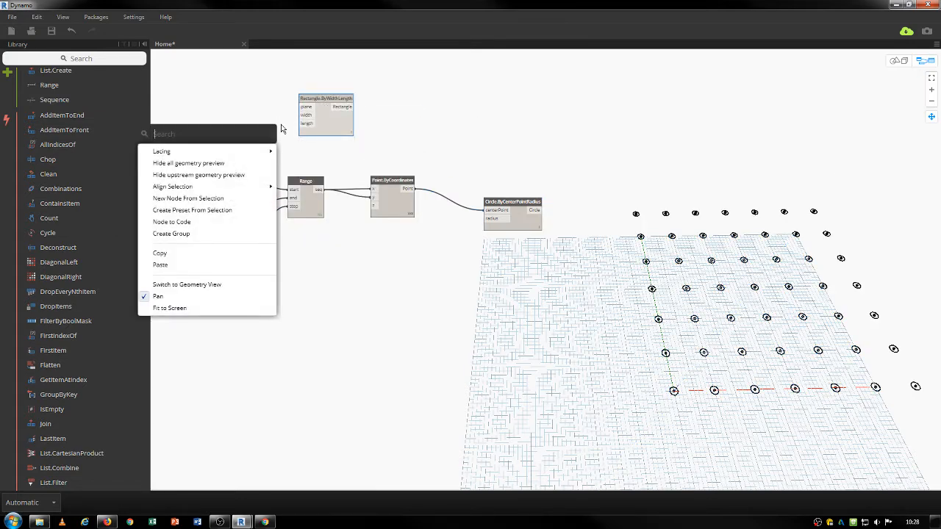
type("number")
key("Return")
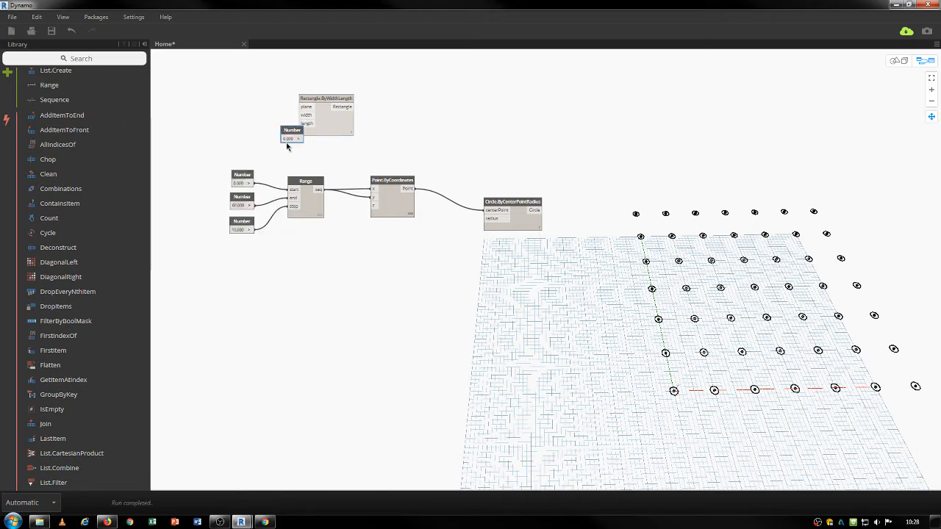
left_click_drag(286, 130, 250, 113)
left_click(252, 122)
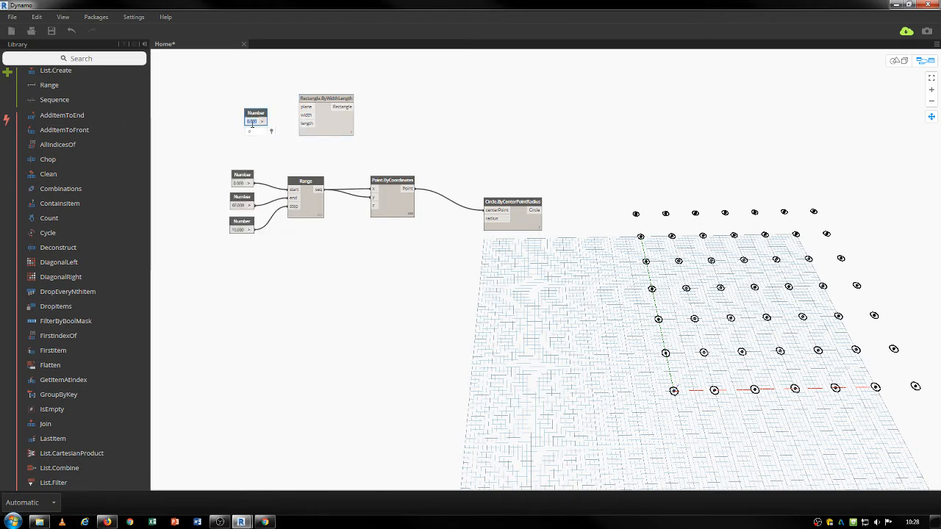
type("120")
key("Return")
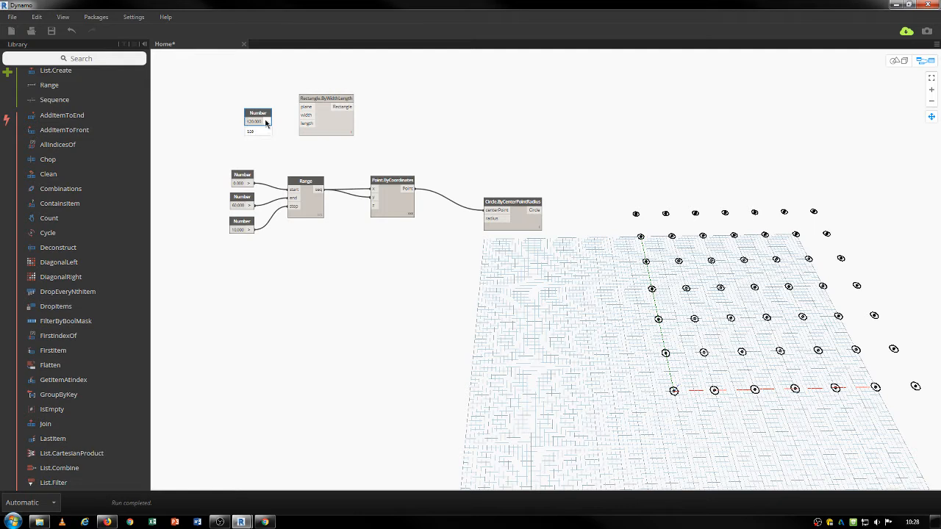
Wire the 120 Number into both the rectangle's width and length inputs.
left_click(266, 122)
left_click(302, 116)
left_click(269, 122)
left_click(302, 124)
left_click(333, 105)
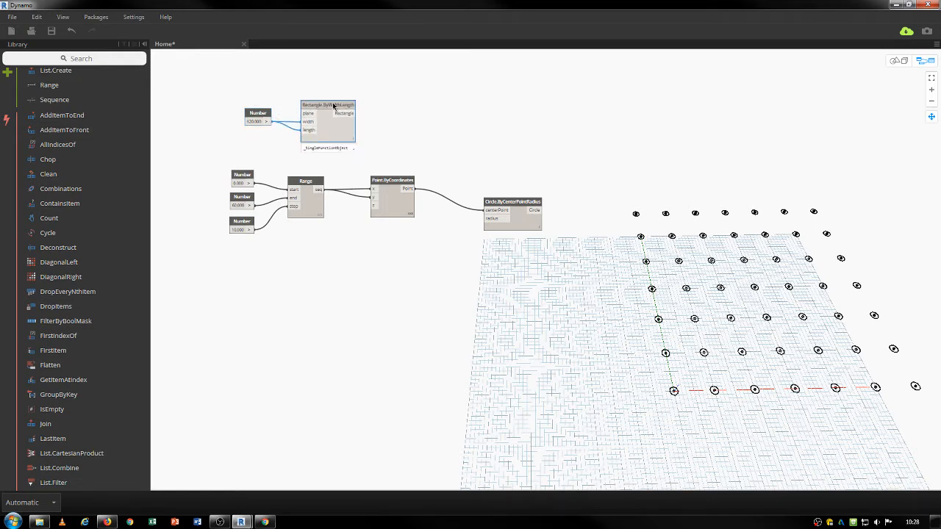
left_click_drag(333, 106, 335, 107)
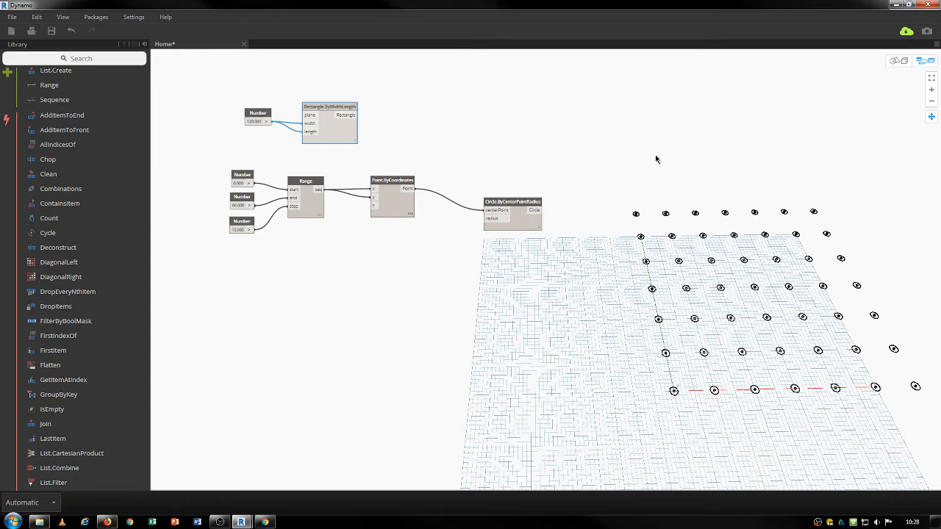
Orbit the 3D preview to inspect the circle and point grid.
right_click(393, 150)
left_click(304, 84)
scroll(309, 87, "up", 3)
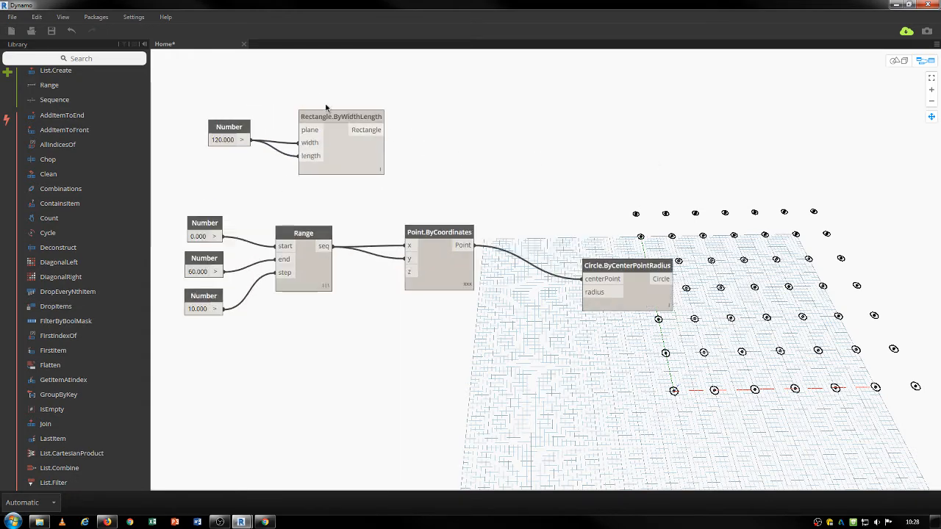
middle_click_drag(483, 157, 481, 158)
key("ctrl+b")
scroll(563, 235, "down", 8)
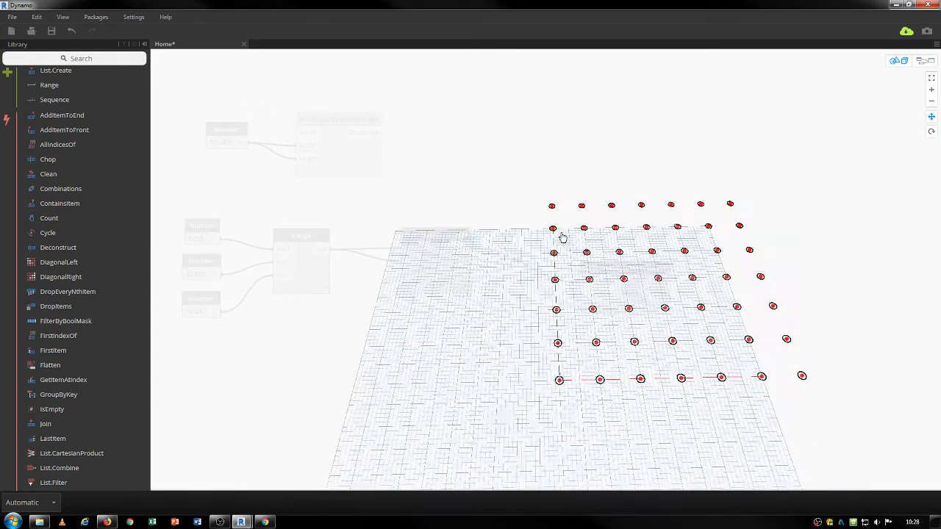
right_click_drag(562, 234, 572, 259)
scroll(561, 298, "up", 4)
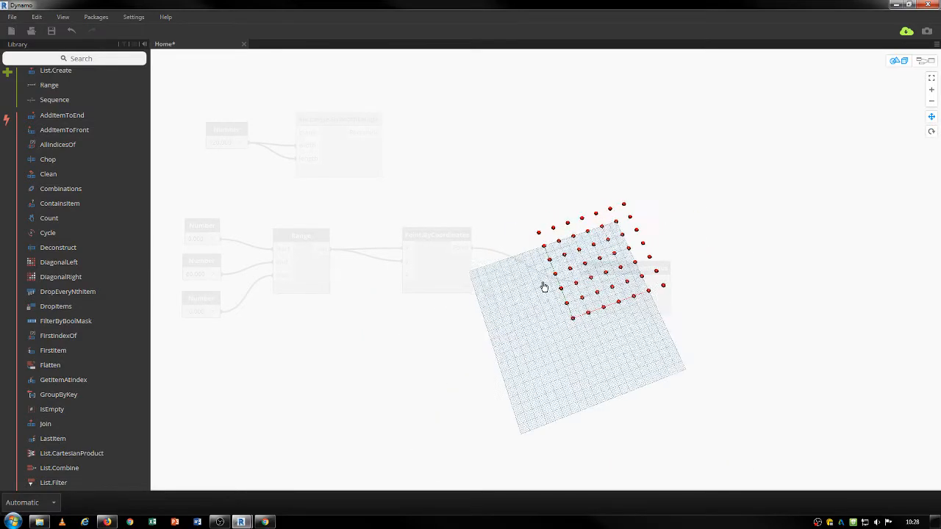
middle_click_drag(544, 287, 620, 281)
scroll(649, 312, "up", 3)
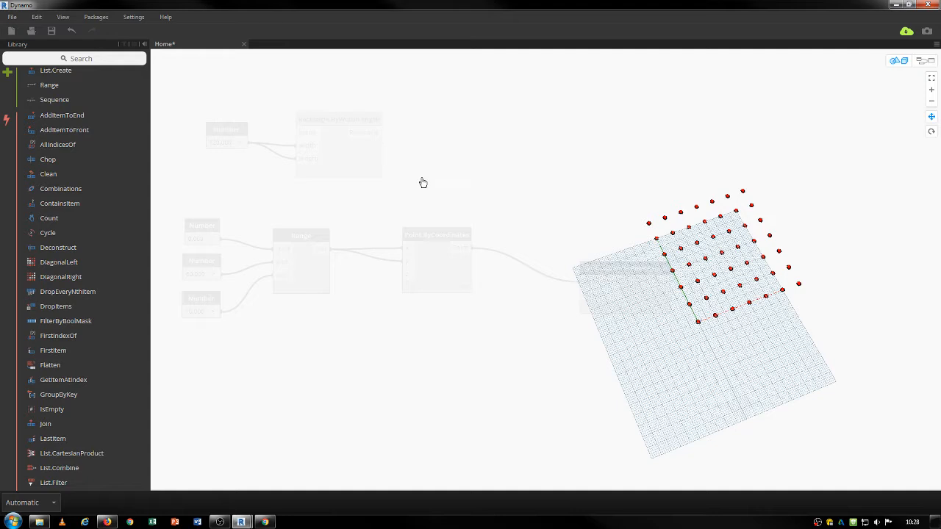
key("ctrl+b")
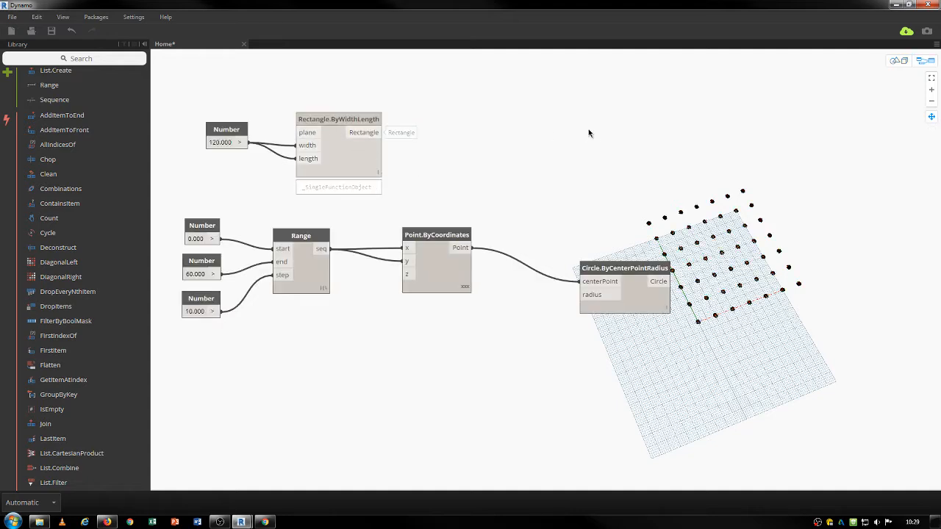
Swap the old rectangle for a width-and-length-only Rectangle.ByWidthLength and move the Circle node aside.
right_click(546, 130)
type("rectan")
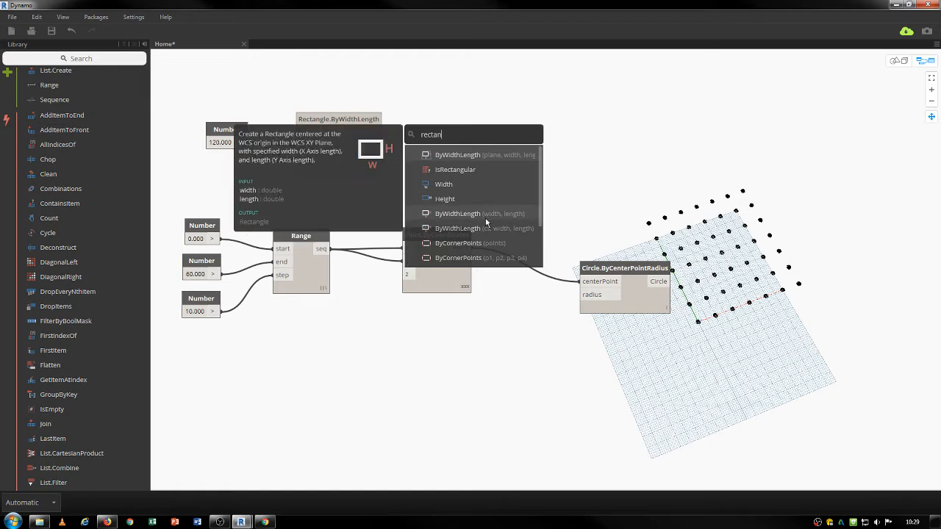
left_click(442, 214)
left_click_drag(590, 132, 304, 141)
left_click(351, 137)
key("Delete")
left_click(307, 89)
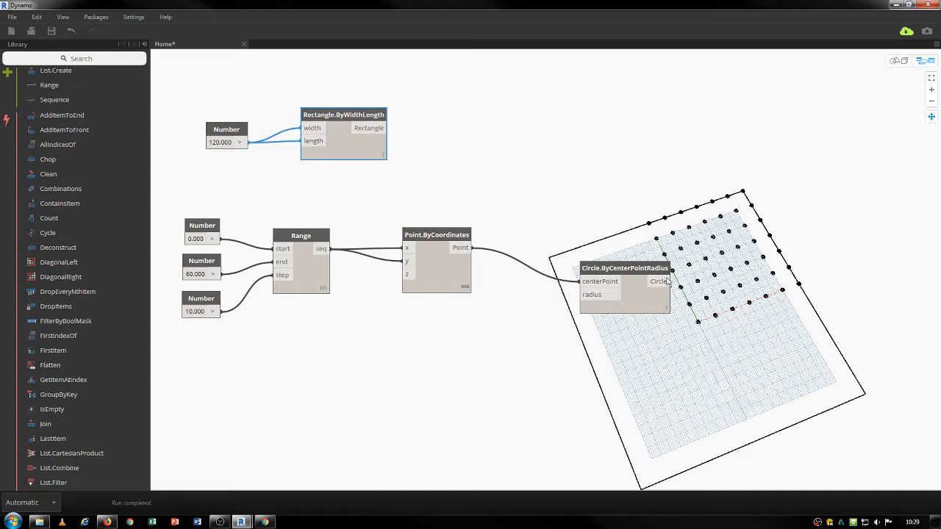
left_click_drag(601, 272, 556, 248)
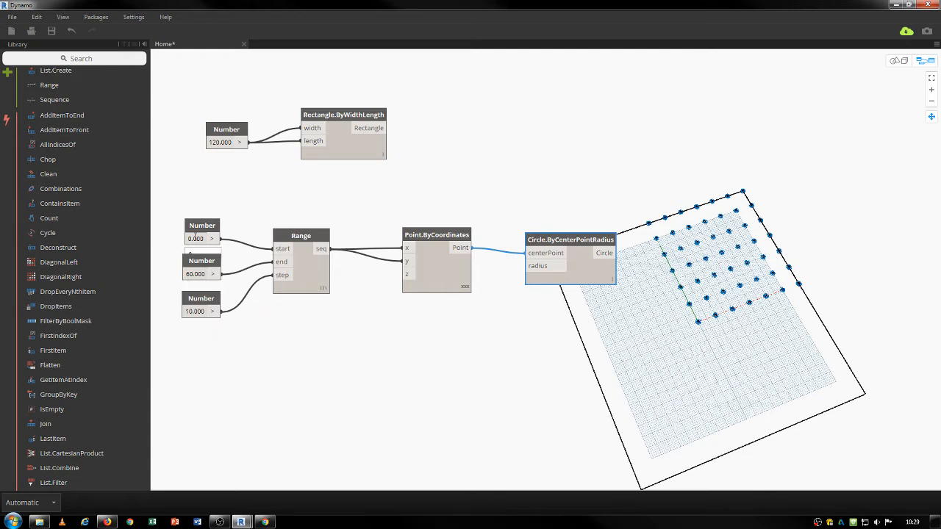
Line up the Range, Point.ByCoordinates and circle nodes, and set the Range to run from -30 to 30.
left_click_drag(299, 238, 296, 239)
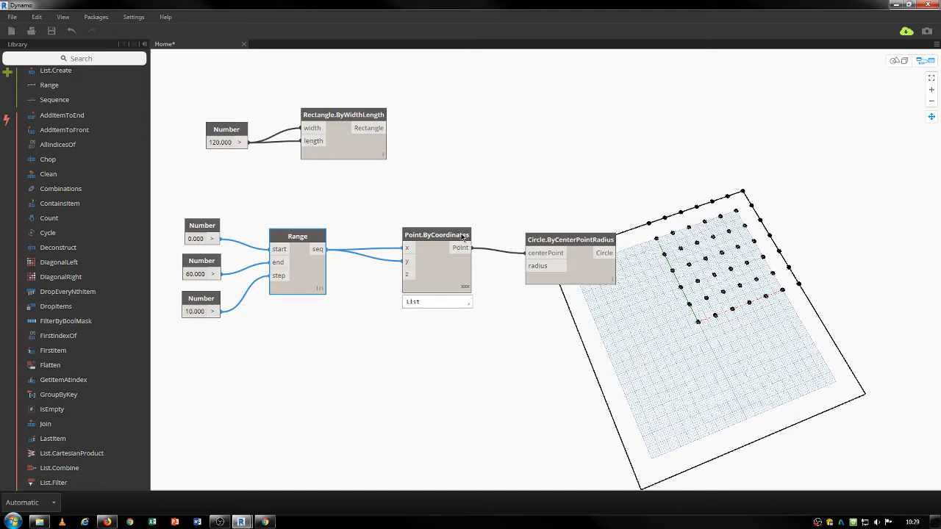
left_click_drag(437, 236, 408, 235)
left_click_drag(551, 238, 489, 233)
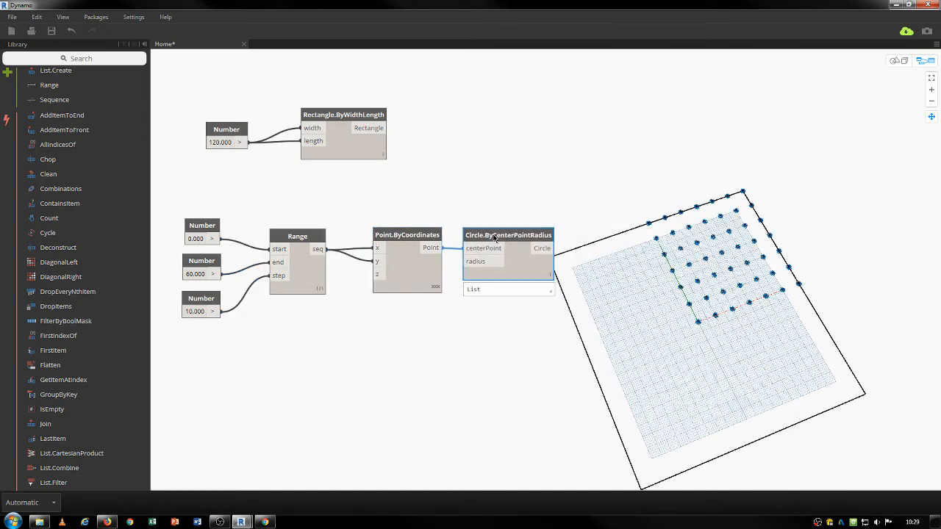
double_click(203, 240)
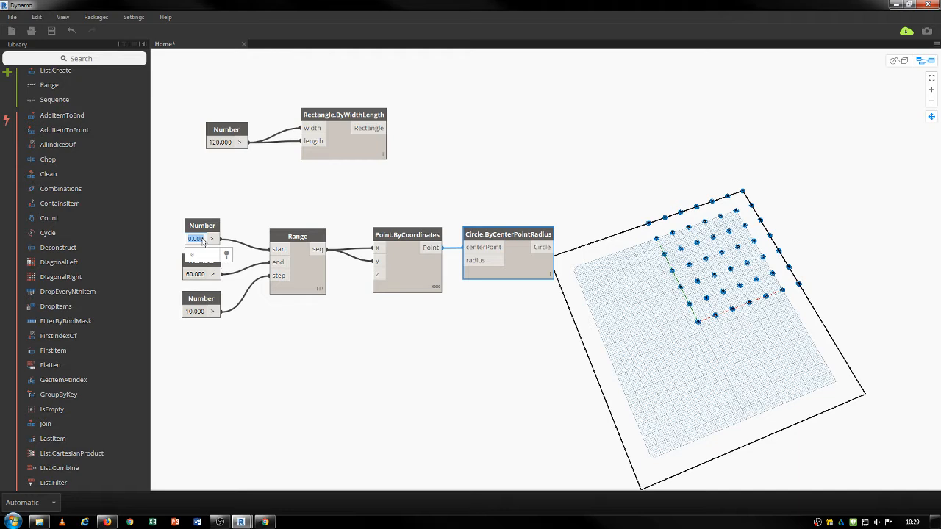
type("-30")
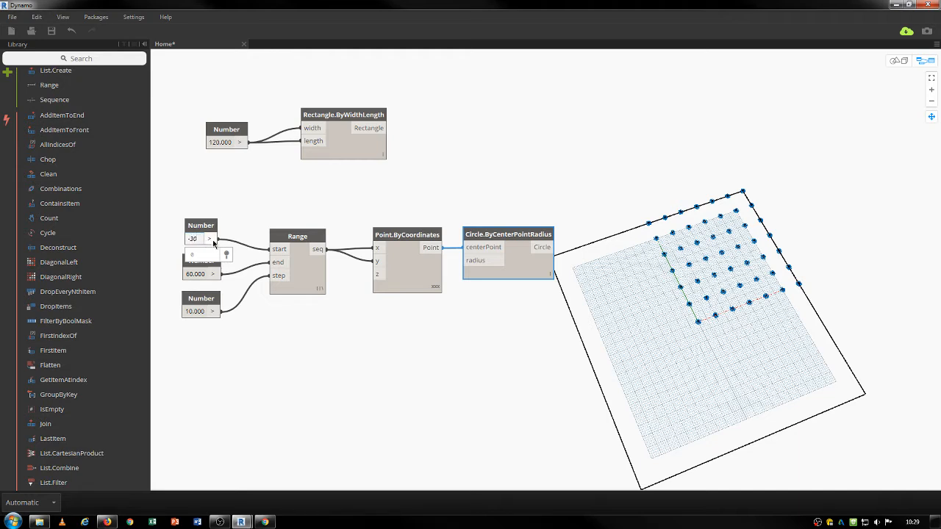
double_click(195, 274)
type("3")
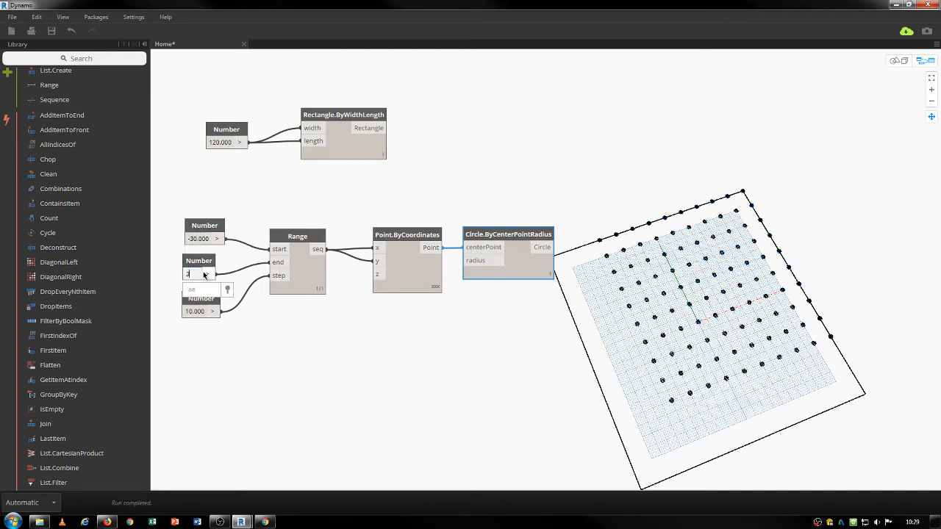
type("0")
key("Return")
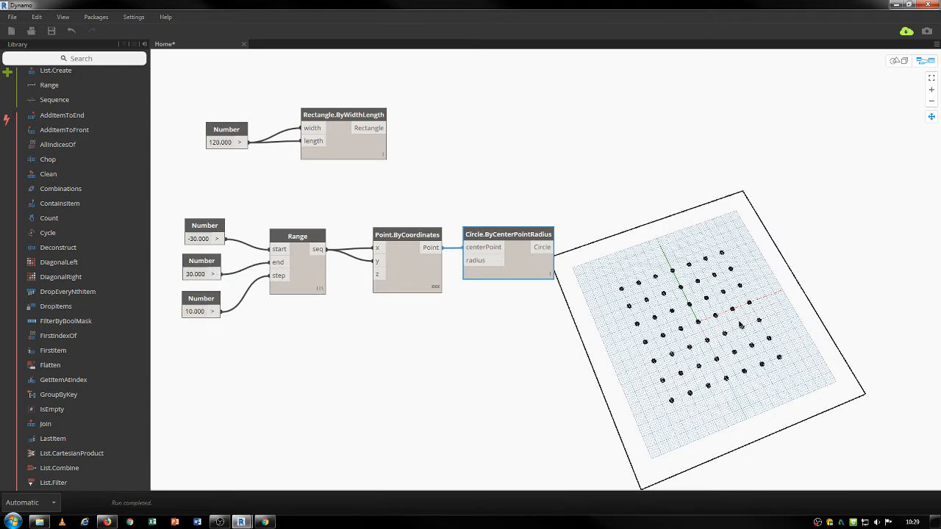
Check in the 3D preview that the point grid now sits centred in the square.
left_click(768, 336)
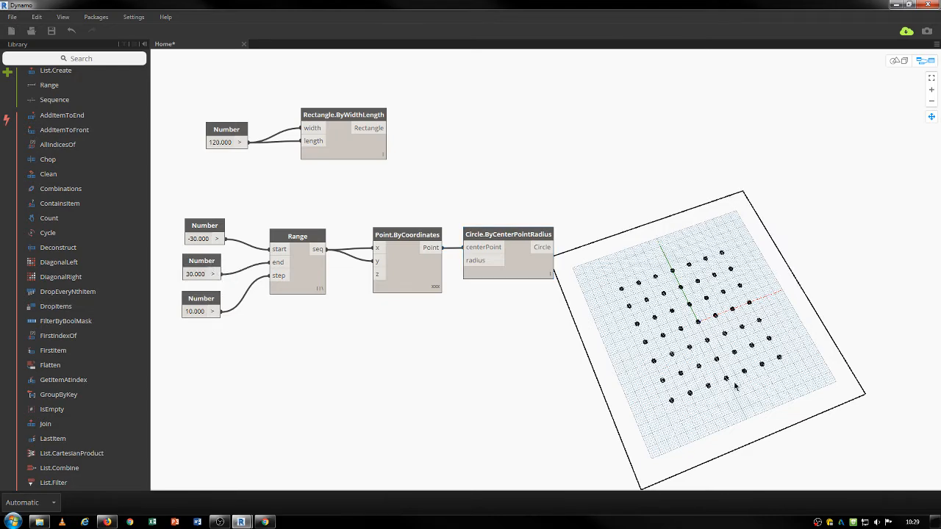
key("ctrl+b")
scroll(743, 364, "up", 4)
middle_click_drag(766, 384, 765, 334)
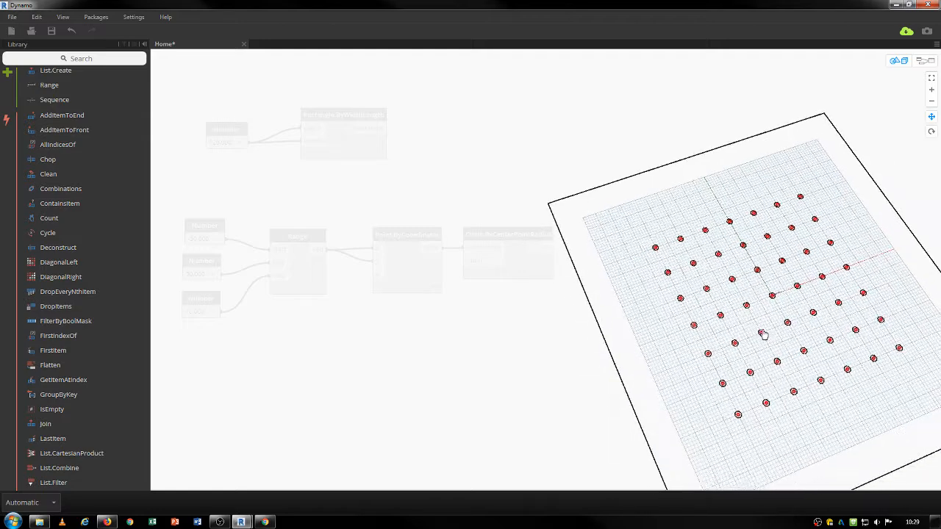
key("ctrl+b")
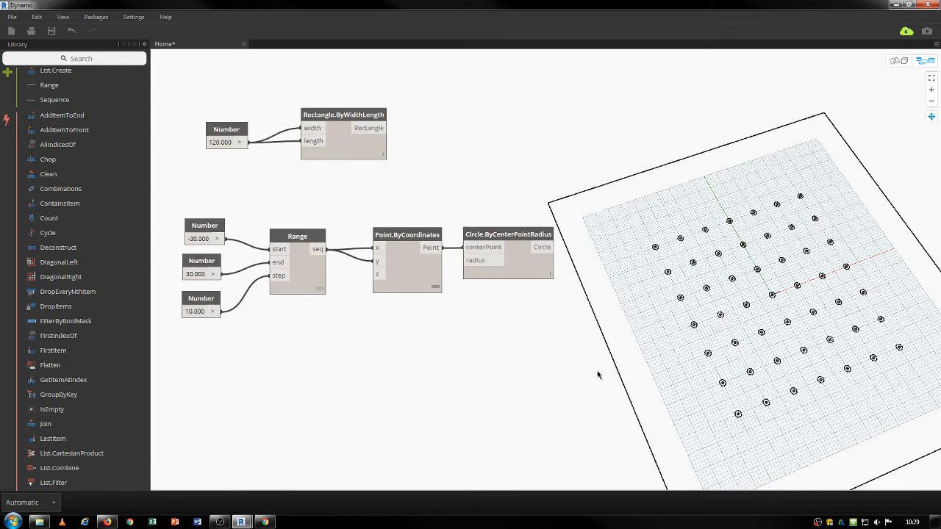
left_click_drag(416, 236, 408, 235)
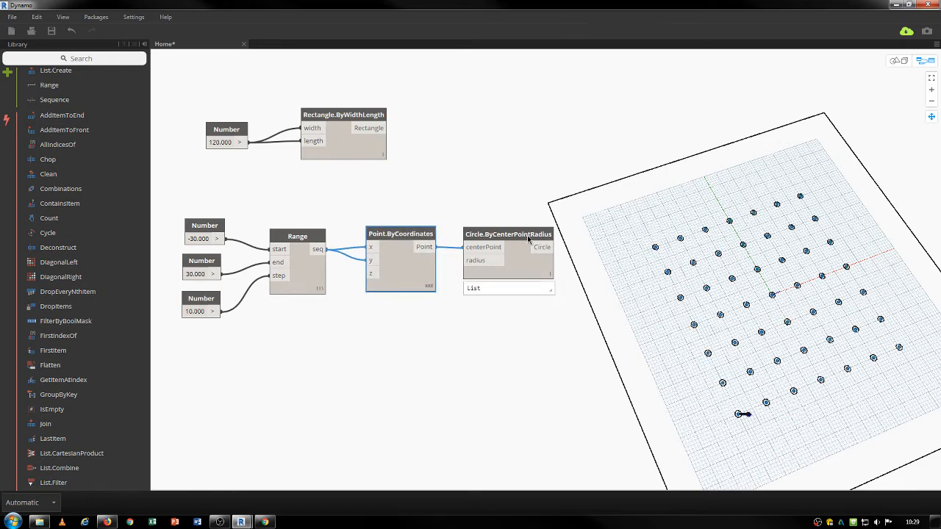
left_click_drag(528, 238, 553, 239)
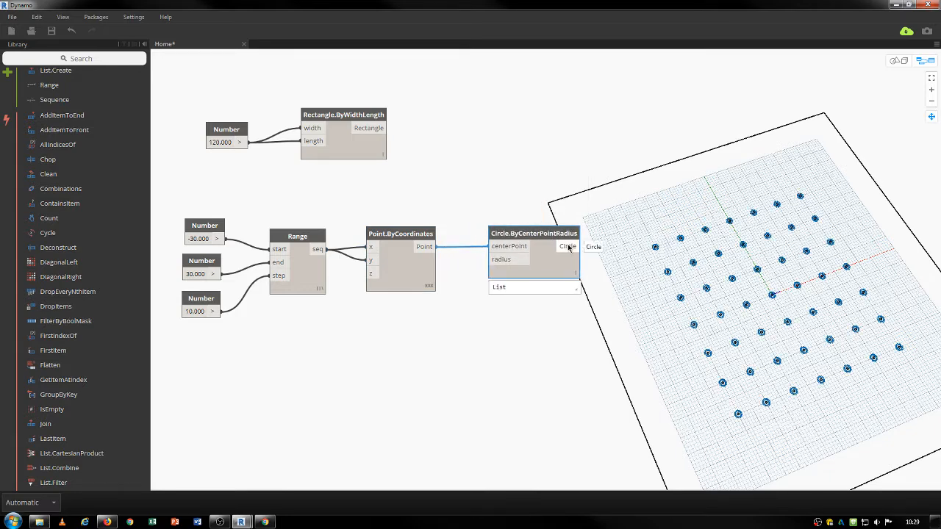
right_click(559, 342)
type("watch")
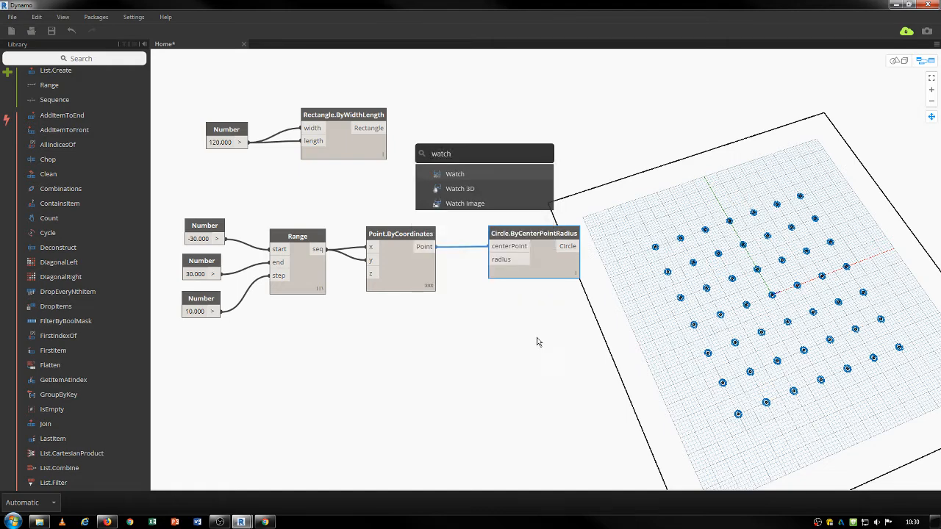
left_click(455, 173)
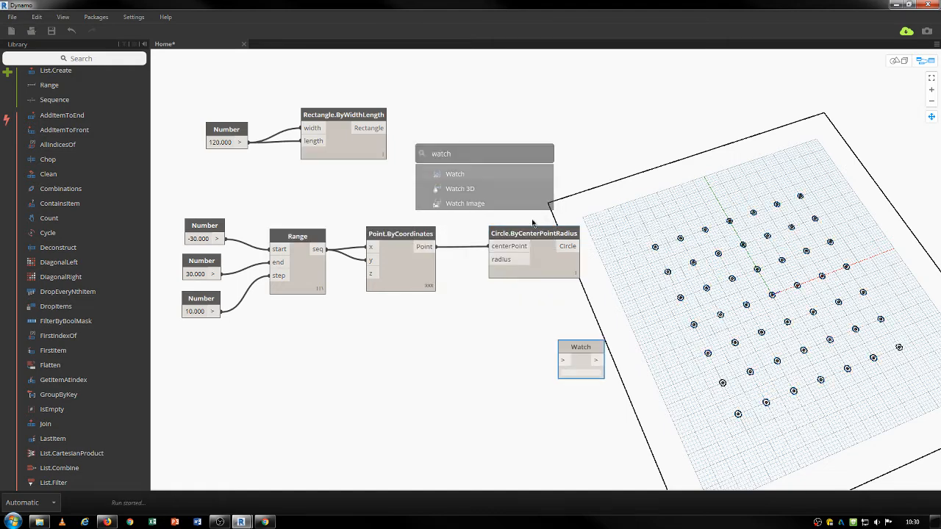
left_click(578, 246)
left_click(564, 360)
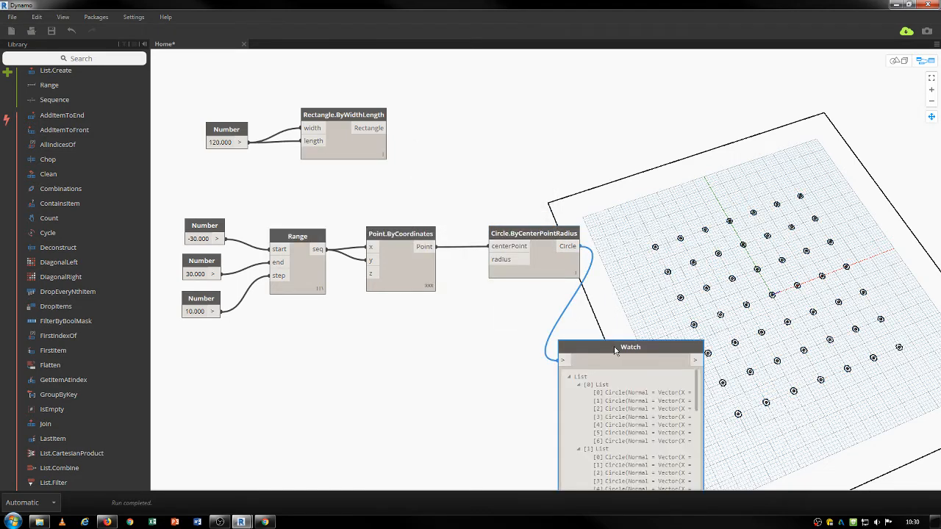
left_click_drag(614, 347, 663, 199)
scroll(729, 272, "down", 5)
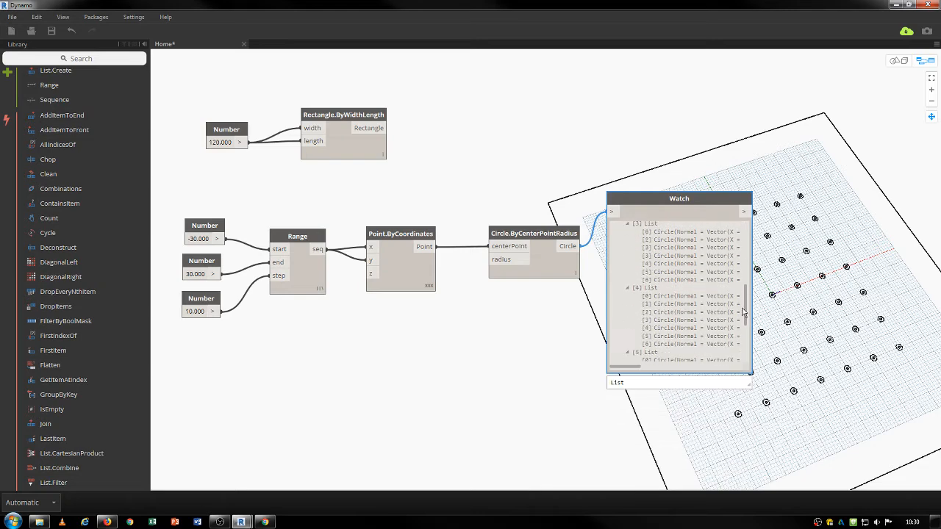
scroll(725, 250, "up", 5)
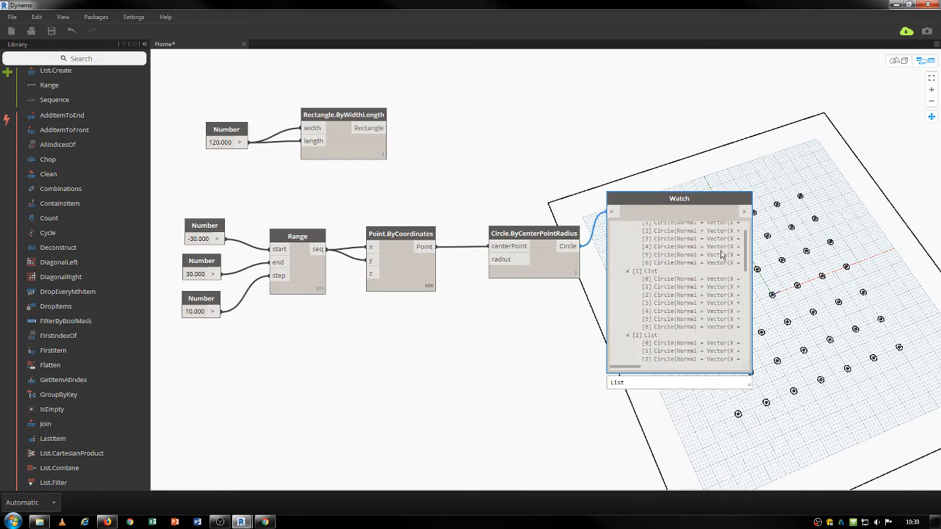
left_click_drag(664, 202, 673, 196)
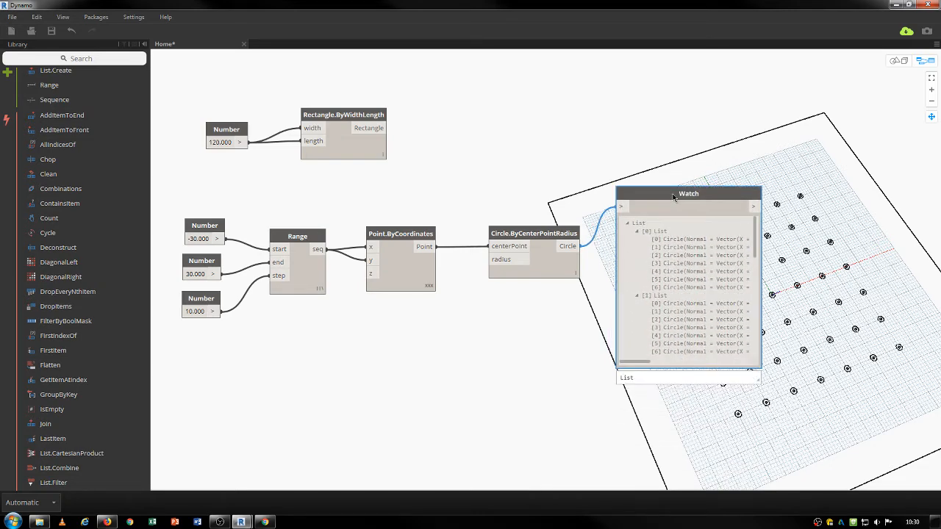
key("Delete")
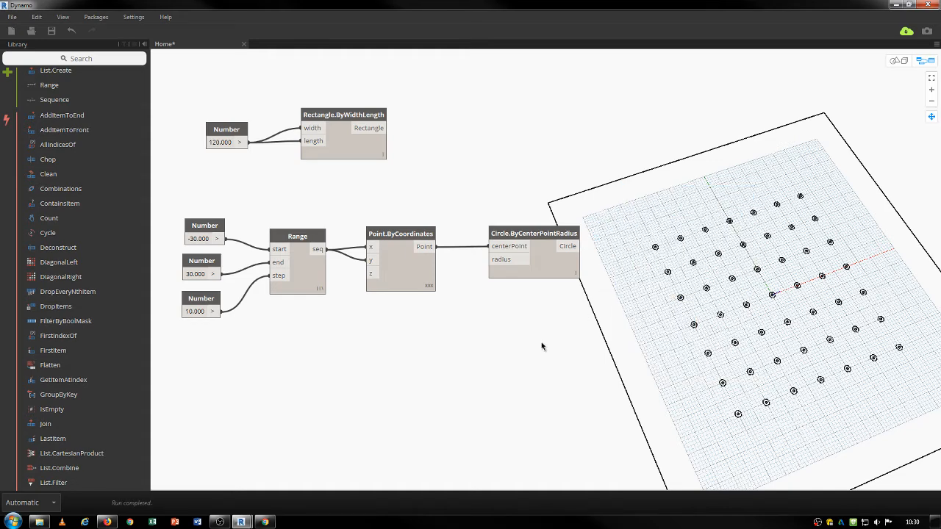
Add a Number Slider below the point nodes and wire it into the circle radius.
right_click(460, 357)
type("slider")
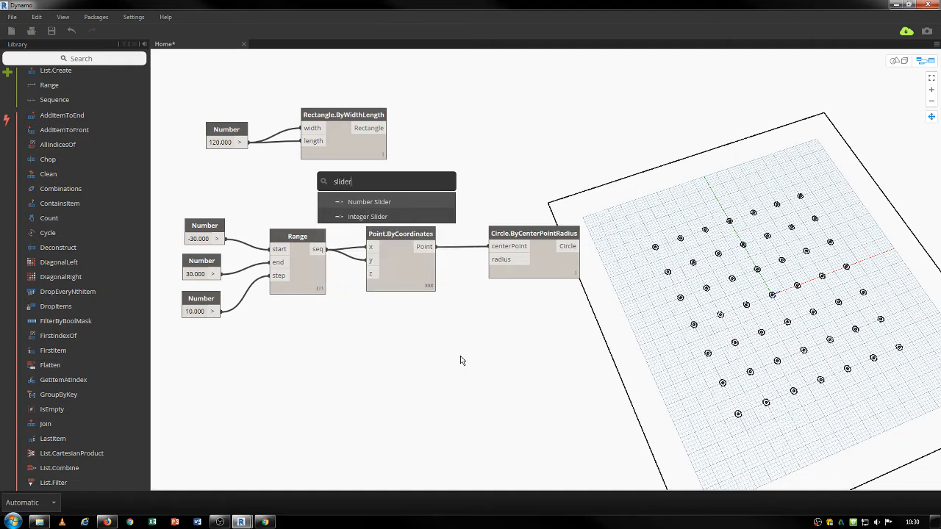
left_click(369, 202)
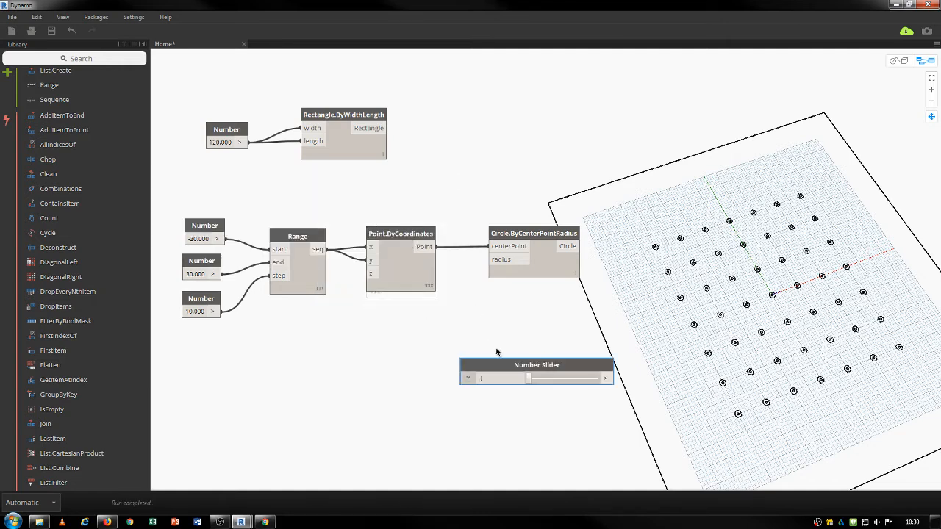
left_click_drag(510, 367, 336, 338)
left_click(440, 348)
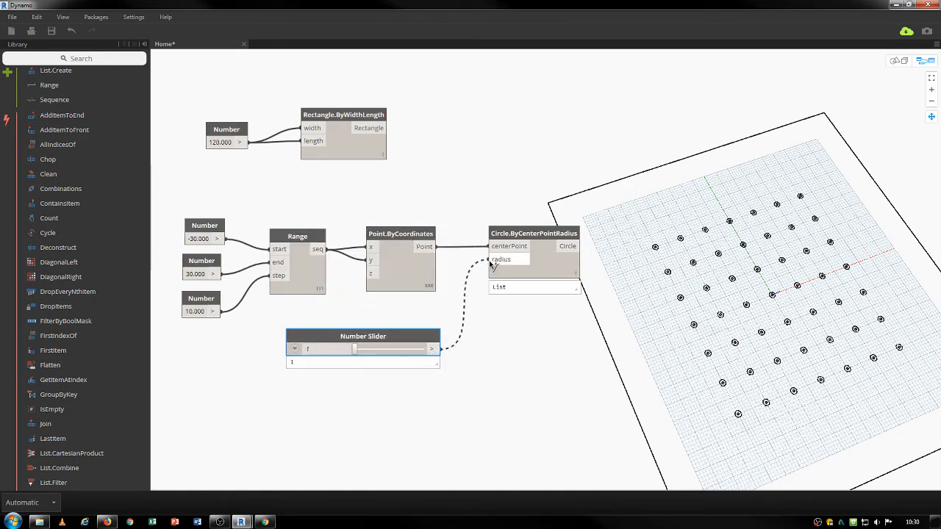
left_click(490, 260)
Set the slider maximum to 6 and its value to 2.4, then tidy the nodes.
left_click(294, 348)
double_click(341, 380)
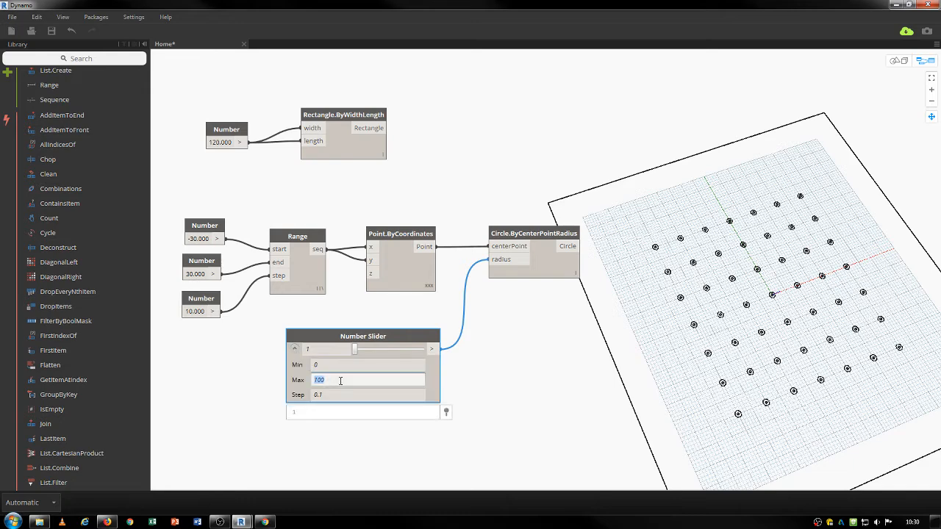
key("Return")
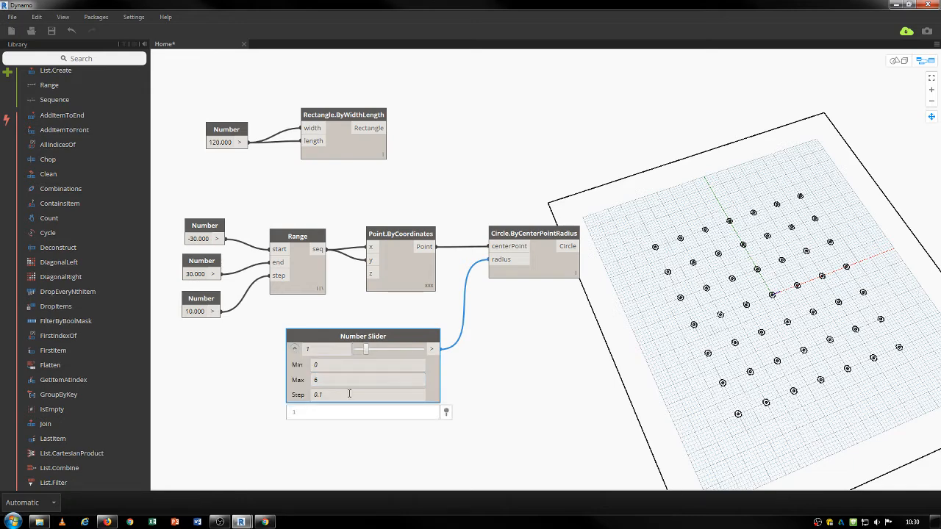
left_click_drag(370, 352, 383, 353)
left_click(294, 349)
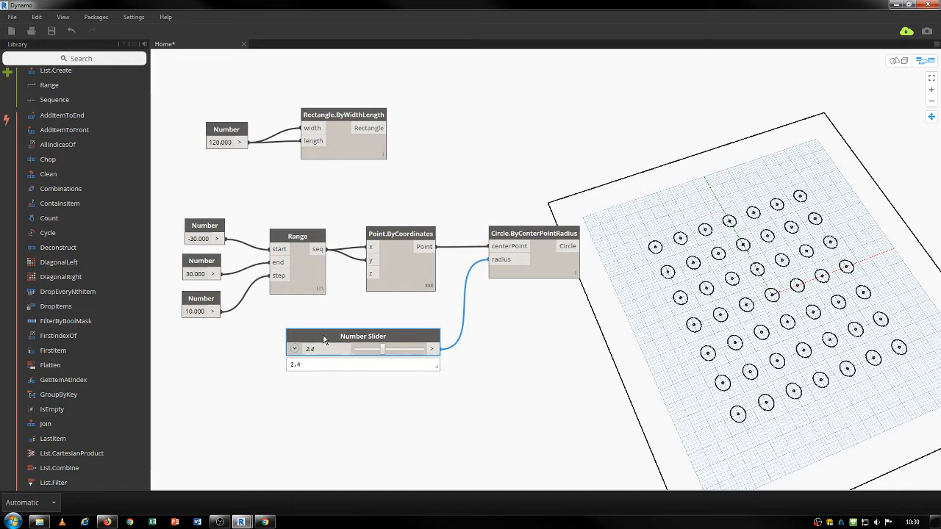
left_click_drag(323, 337, 325, 311)
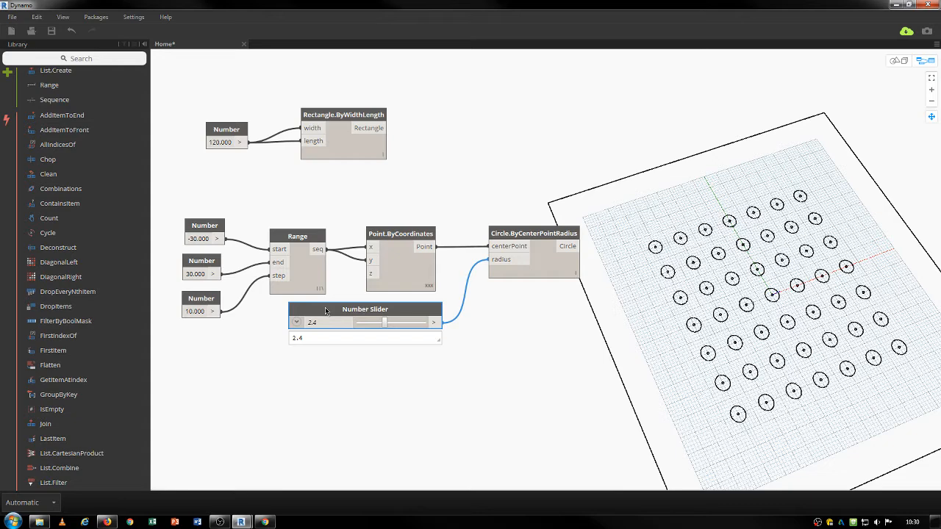
left_click_drag(344, 115, 355, 109)
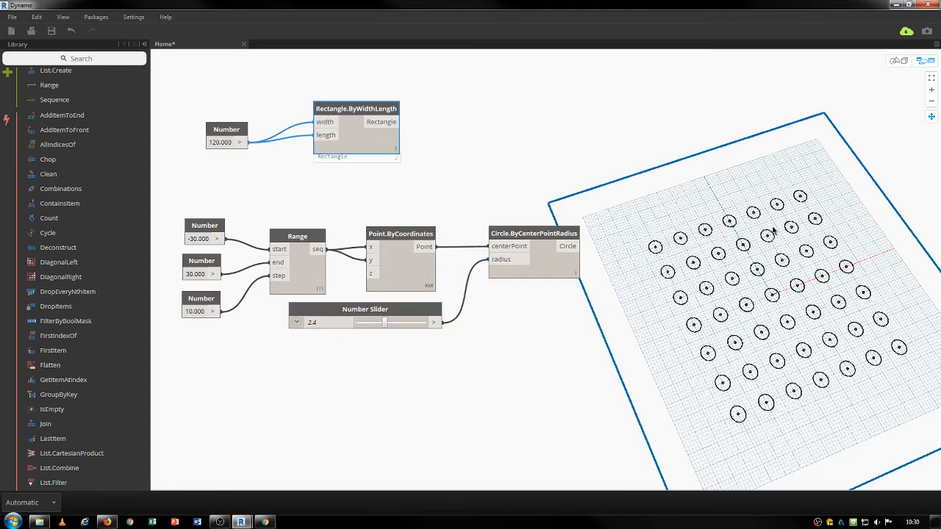
Add a Surface.ByPatch node and wire the 120×120 rectangle into its closedCurve input.
right_click(518, 166)
type("surface")
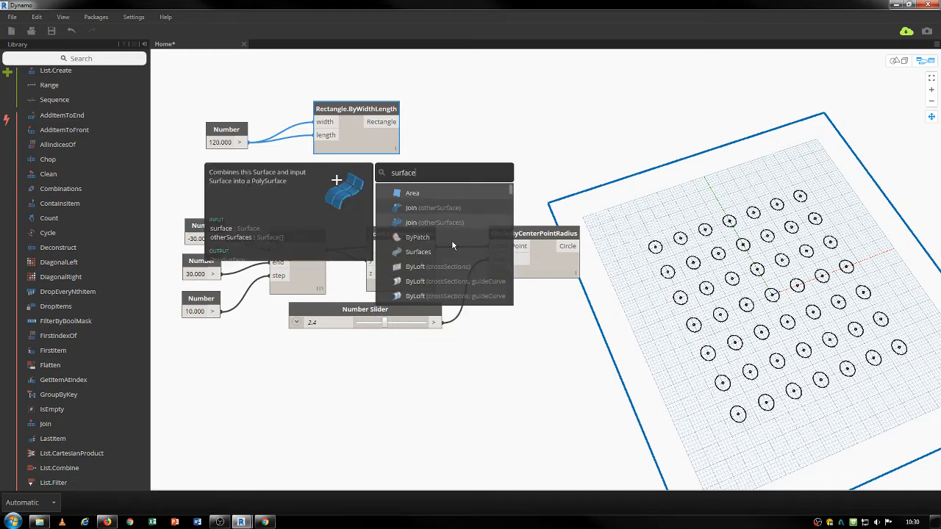
left_click(408, 241)
left_click_drag(551, 168, 521, 110)
left_click(388, 123)
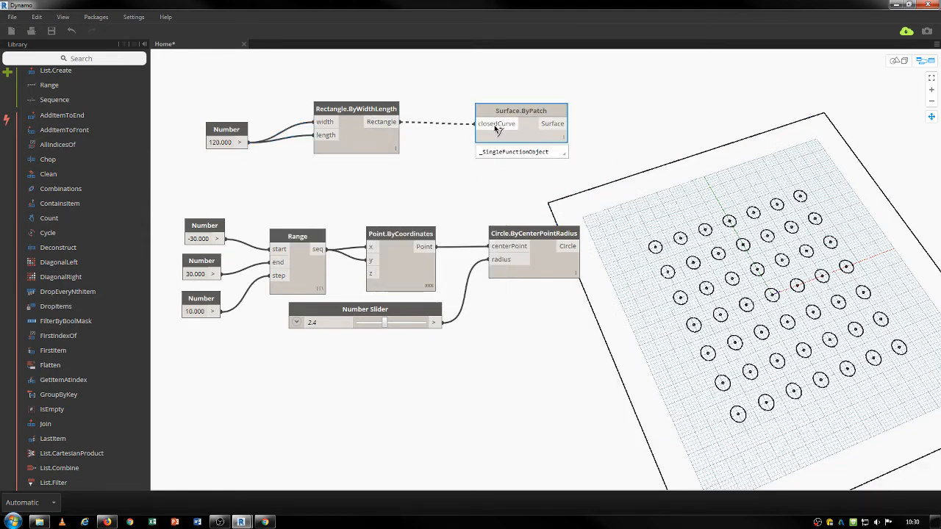
left_click(496, 125)
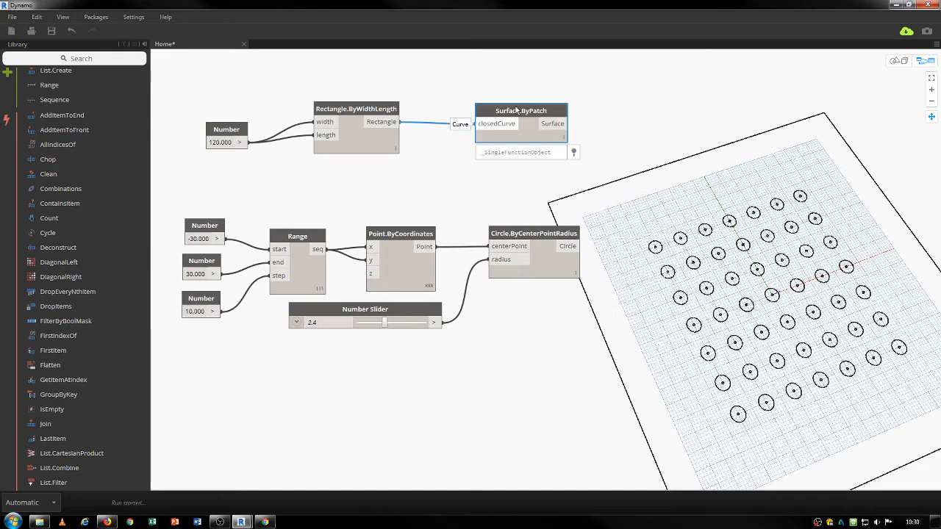
left_click_drag(548, 124, 518, 109)
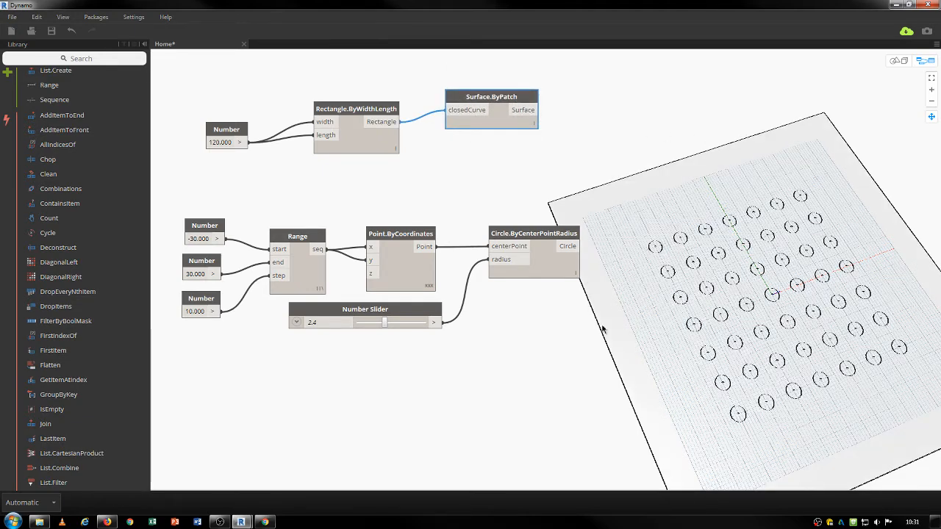
left_click_drag(538, 238, 533, 235)
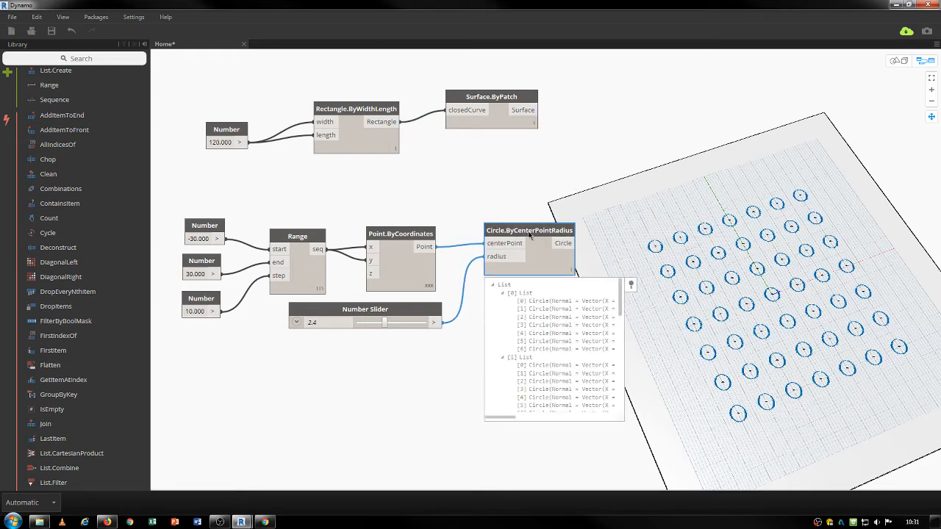
Add Geometry.IntersectAll with the patch surface as geometry and the grid circles as entity.
right_click(654, 145)
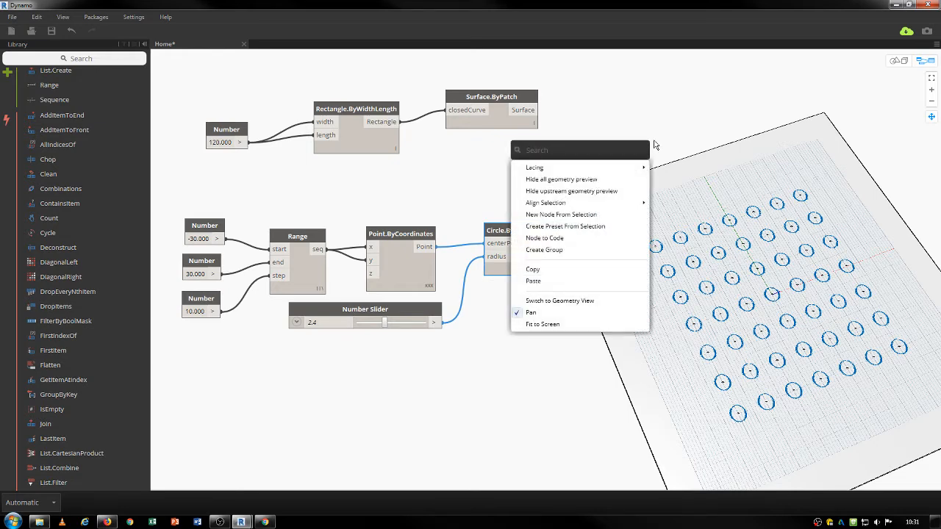
type("intersect")
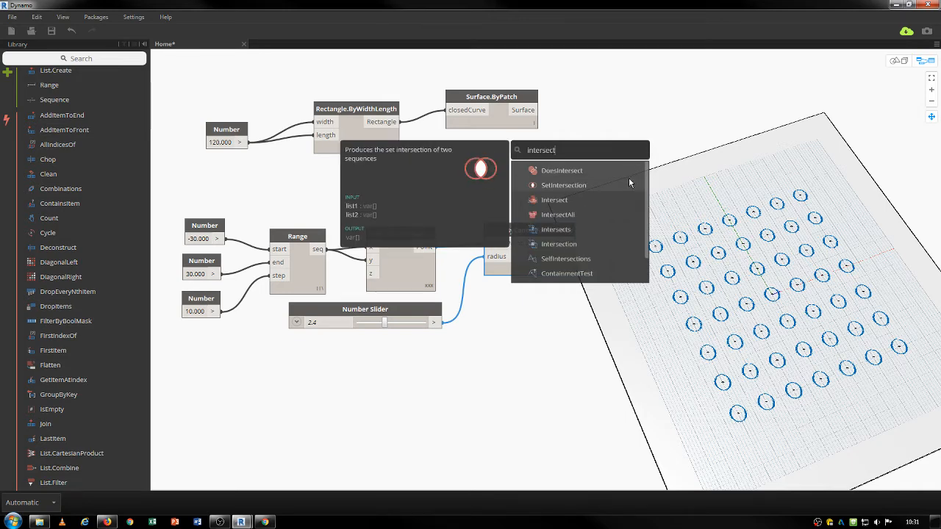
left_click(555, 215)
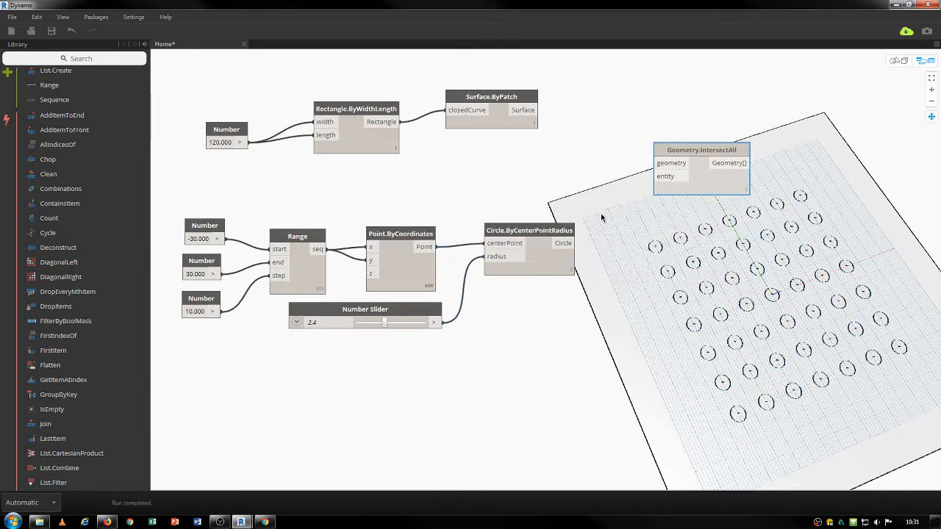
left_click_drag(688, 154, 688, 115)
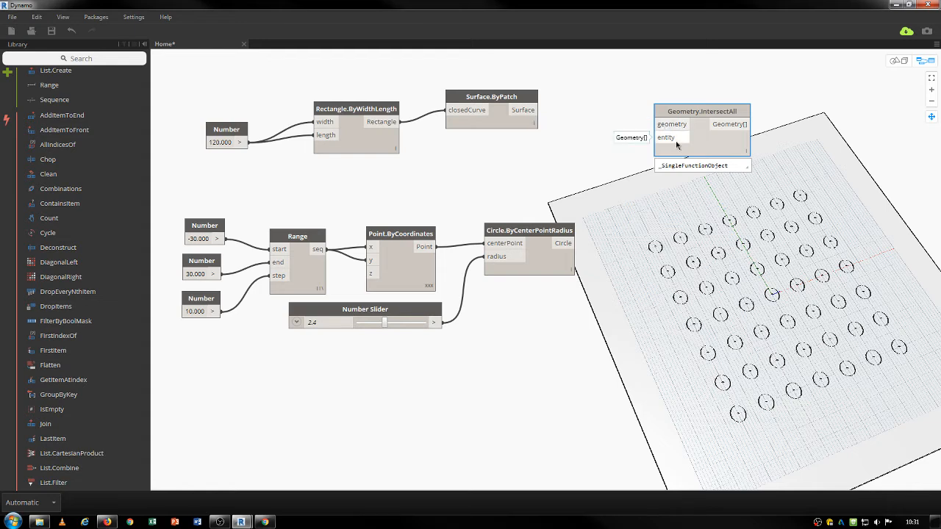
left_click(533, 110)
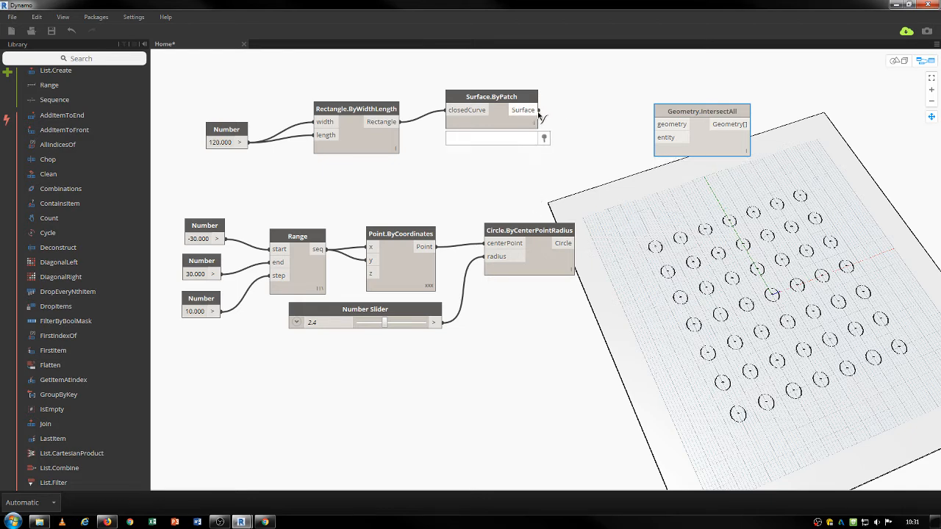
left_click(676, 126)
left_click(574, 243)
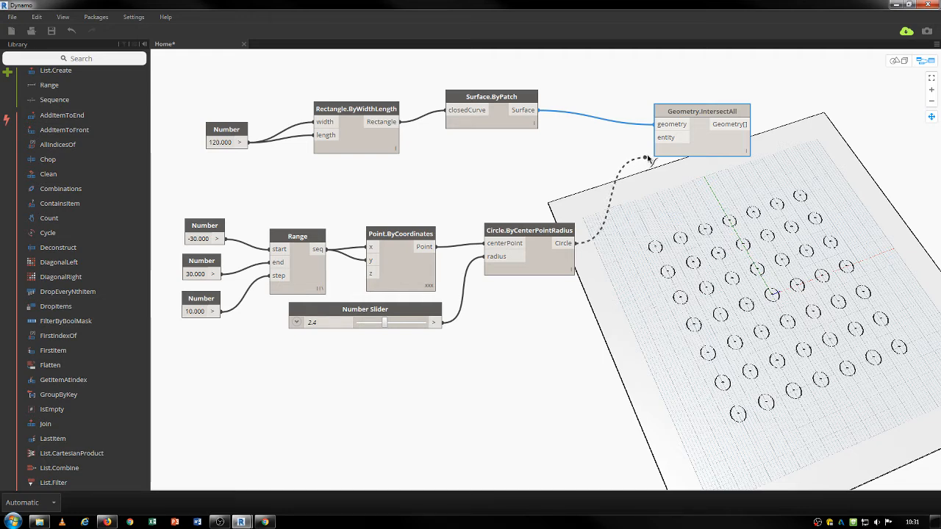
left_click(667, 138)
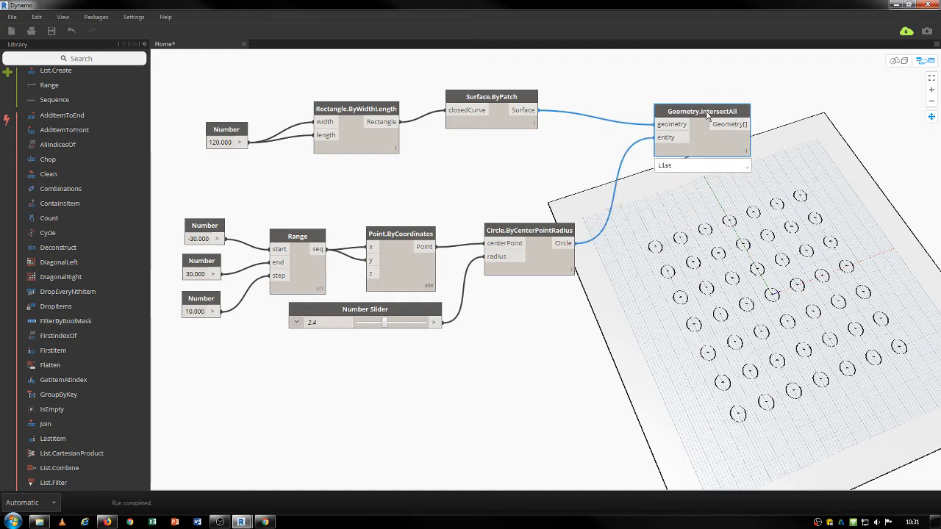
left_click_drag(711, 112, 864, 96)
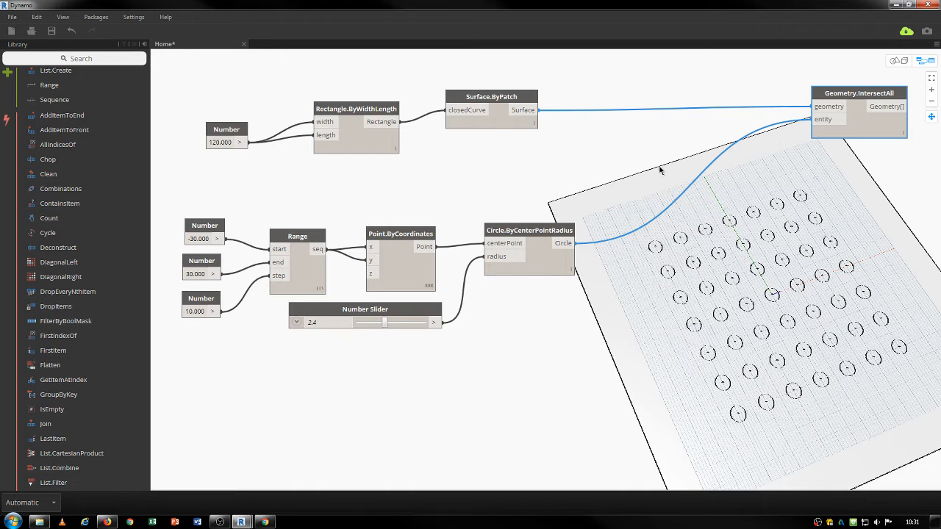
Add a Geometry.Trim node and wire the patch surface into its geometry input.
right_click(623, 161)
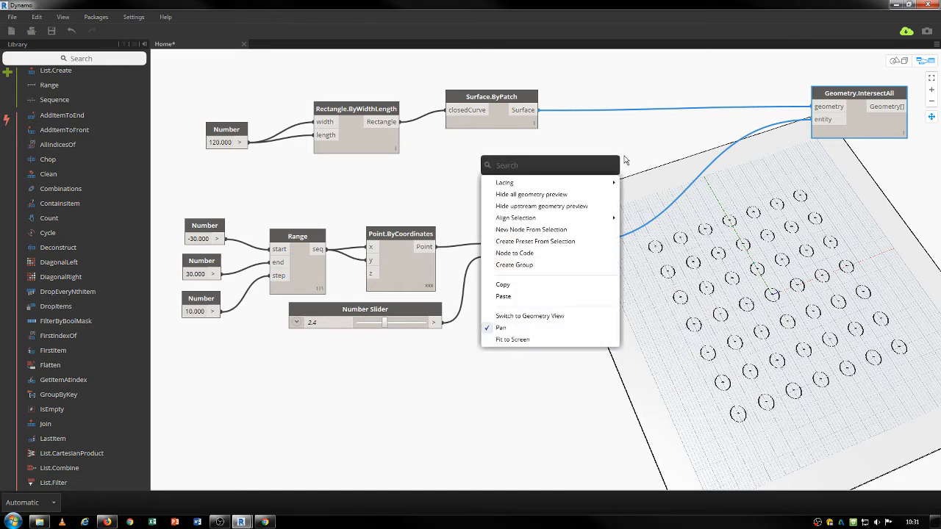
type("geo")
key("BackSpace")
key("BackSpace")
key("BackSpace")
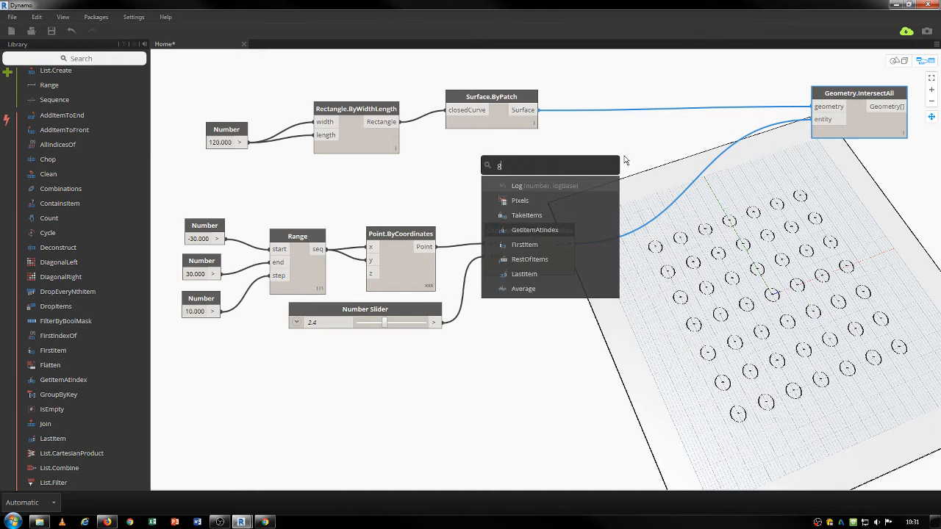
type("trim geo")
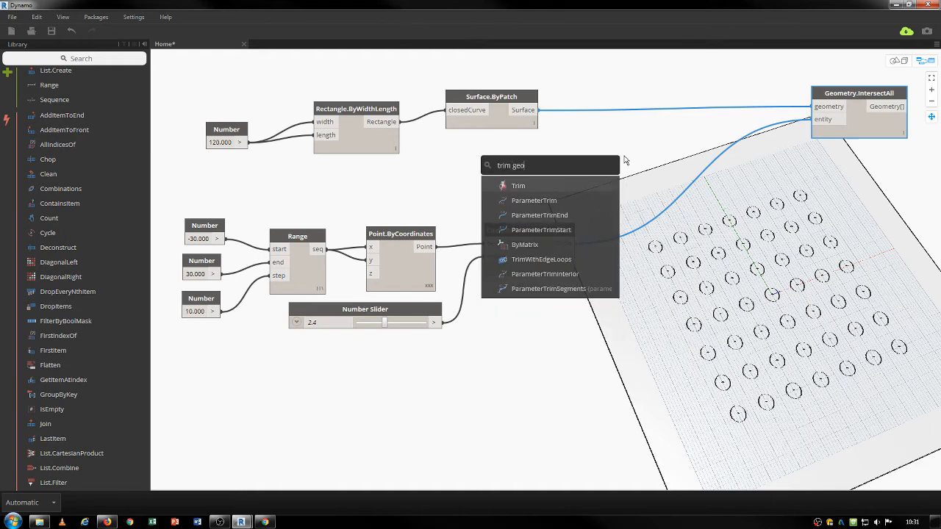
left_click(528, 185)
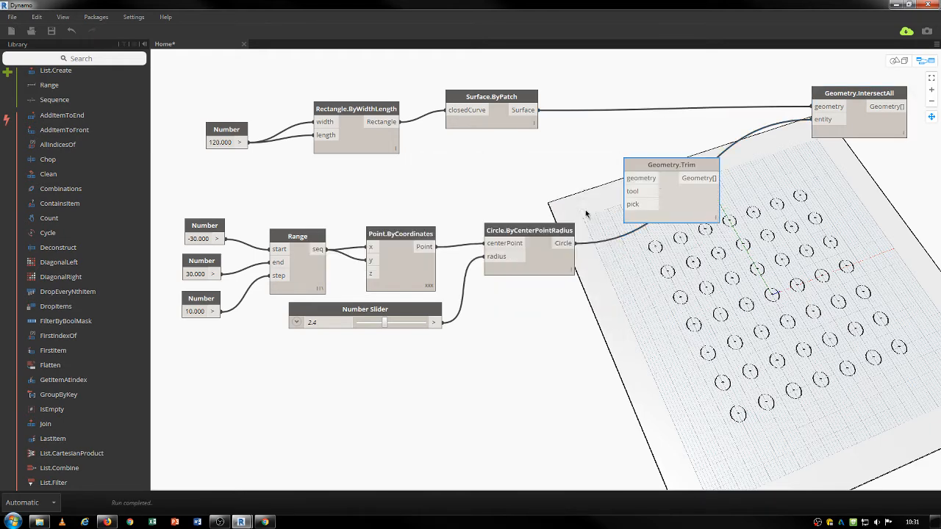
left_click_drag(653, 190, 655, 193)
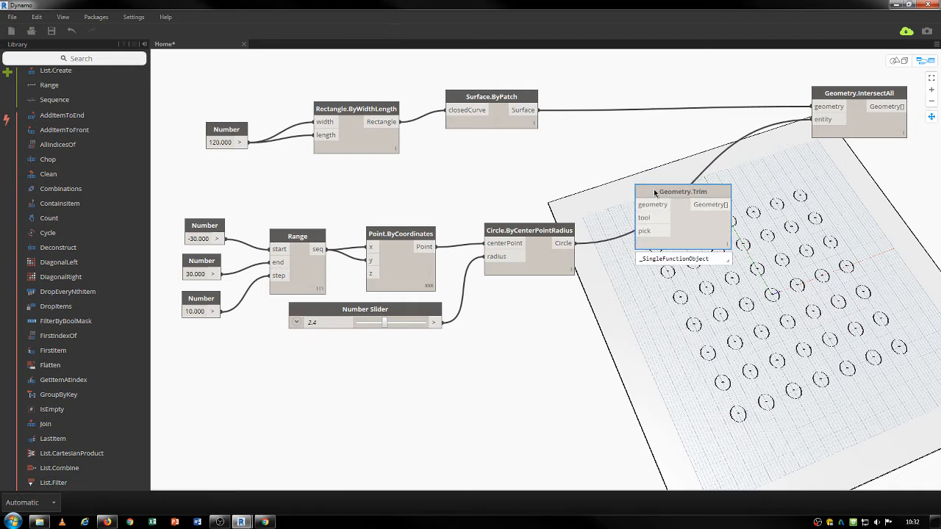
left_click_drag(655, 192, 660, 192)
left_click_drag(539, 110, 650, 212)
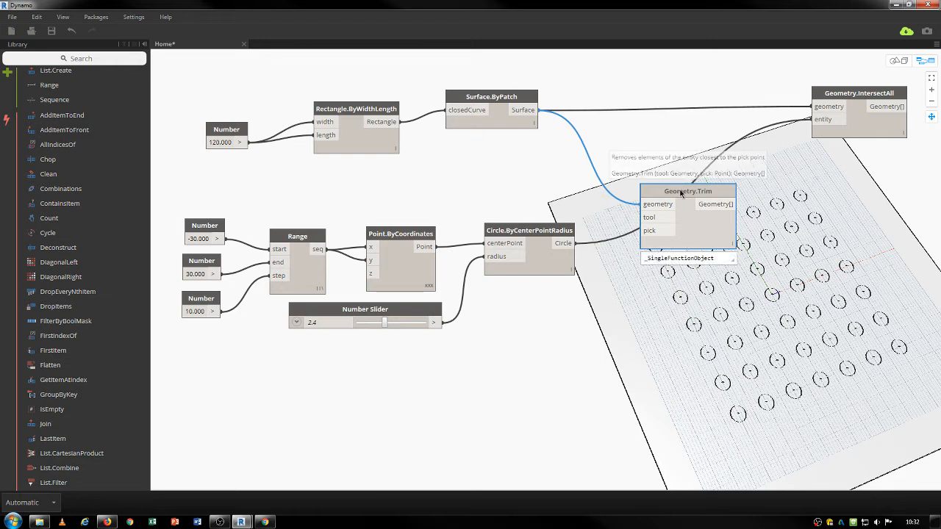
left_click_drag(683, 192, 698, 198)
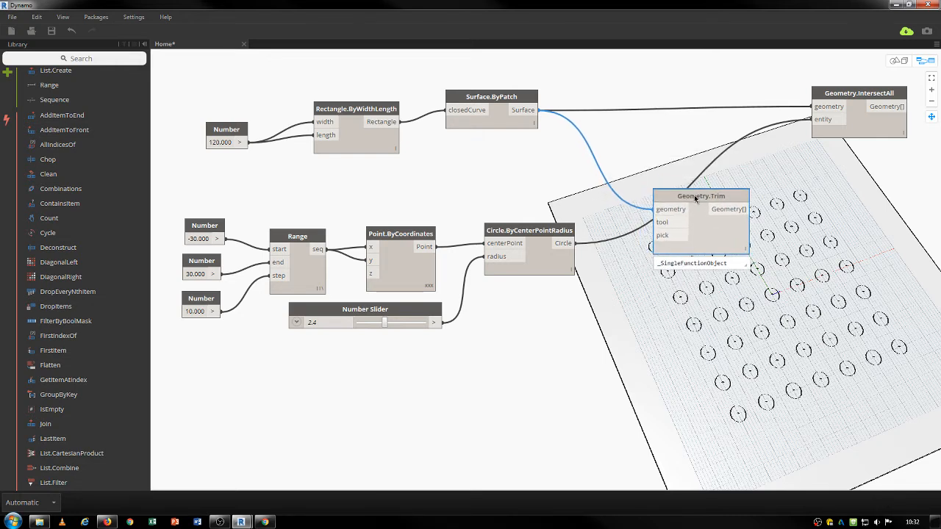
Use the circles as Trim's tool and the centre points as pick, and feed the result into IntersectAll's entity.
left_click(577, 245)
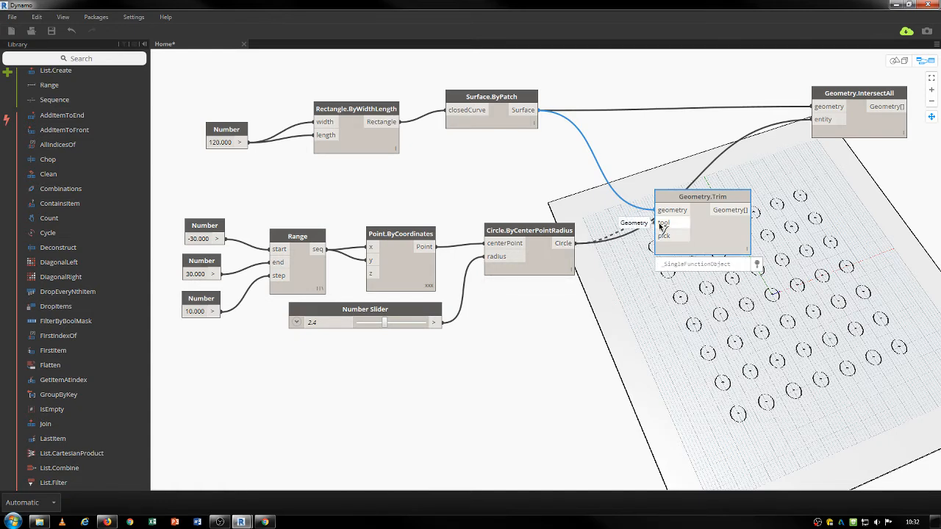
left_click(662, 223)
left_click(431, 246)
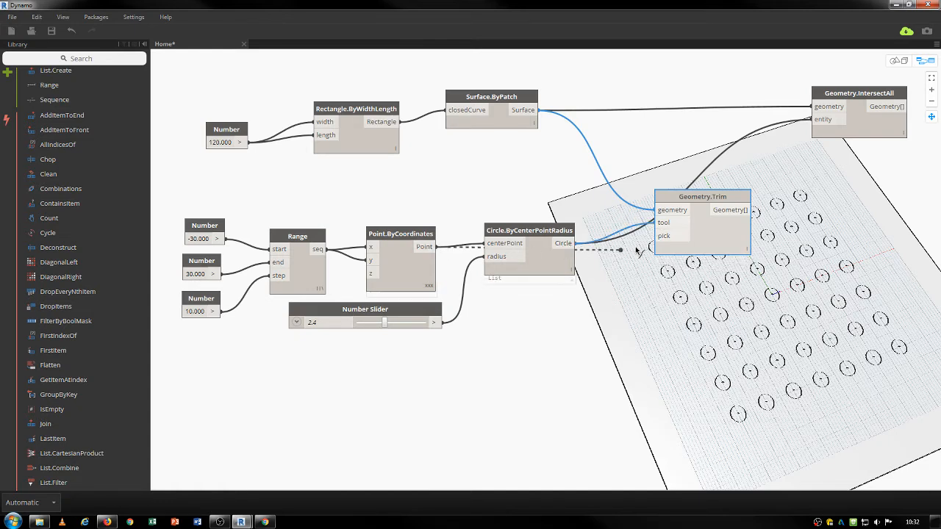
left_click(689, 236)
left_click_drag(717, 200, 702, 155)
left_click(726, 165)
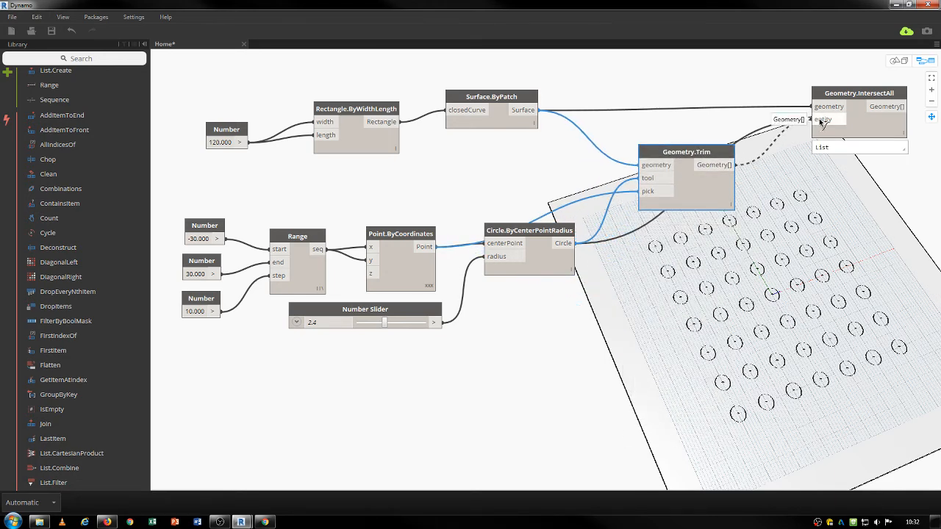
left_click(821, 121)
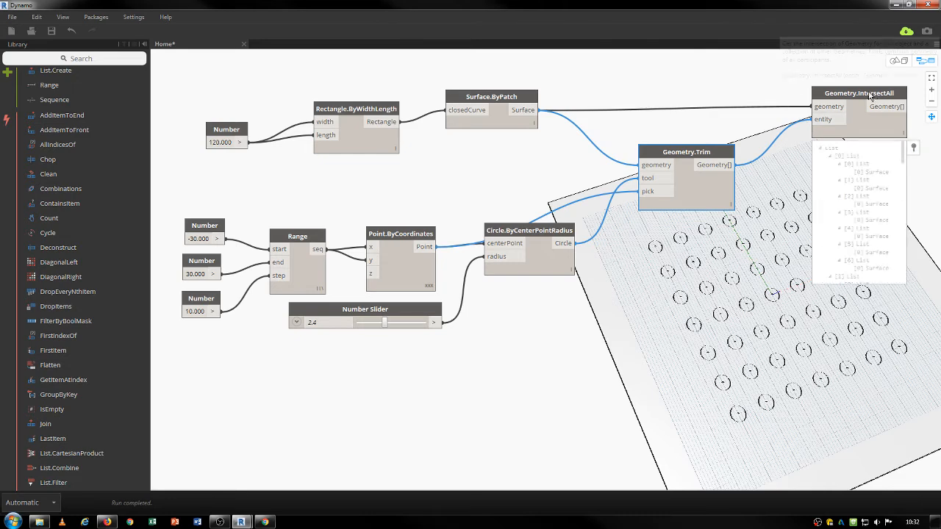
left_click_drag(868, 92, 861, 90)
Add a Flatten node and wire the grid points into its list input.
scroll(689, 291, "down", 2)
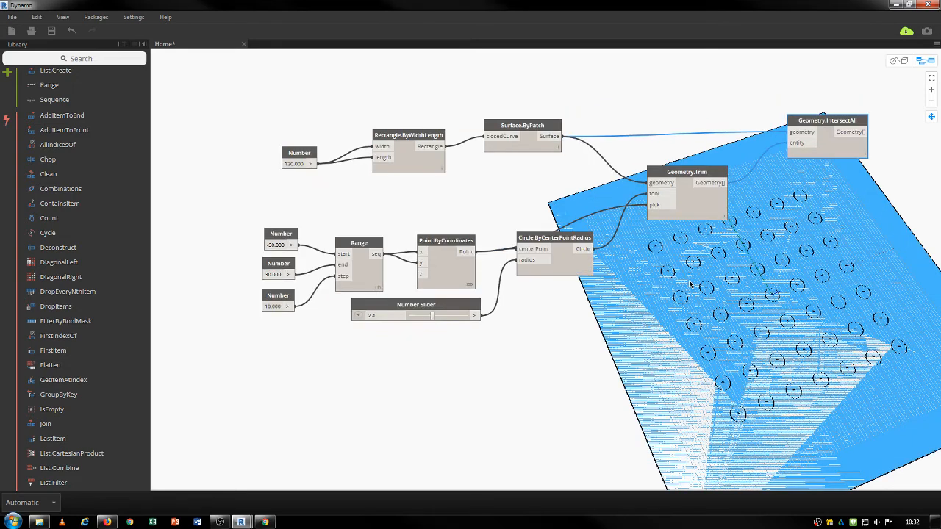
left_click_drag(810, 126, 823, 128)
middle_click_drag(648, 329, 516, 323)
right_click(516, 381)
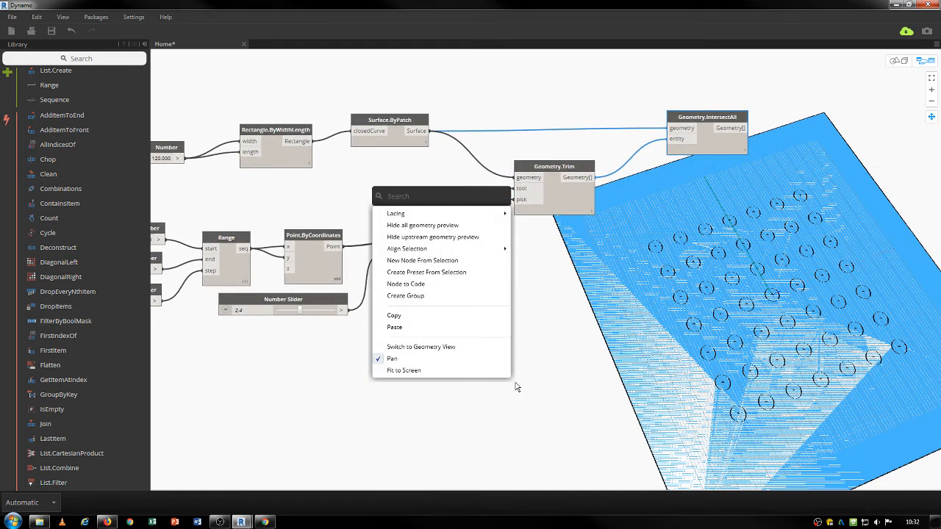
type("flatten")
key("Return")
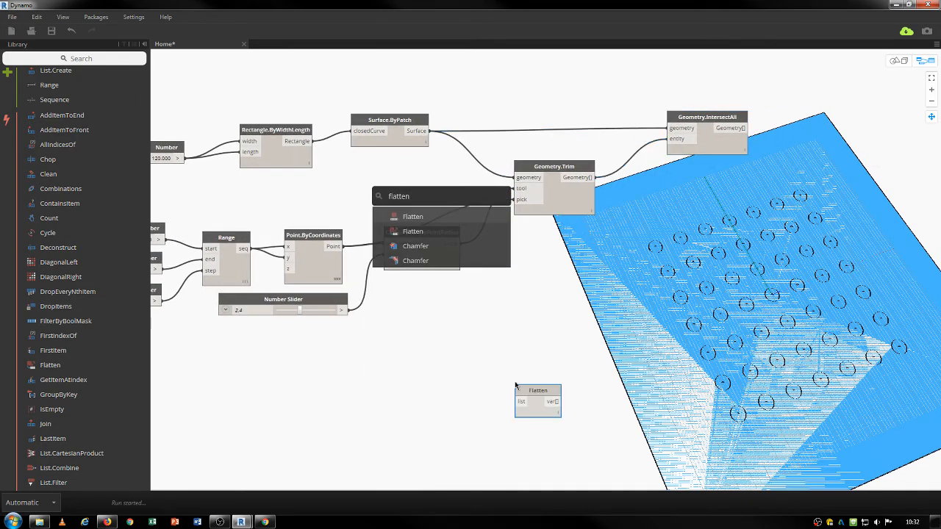
left_click_drag(525, 390, 352, 366)
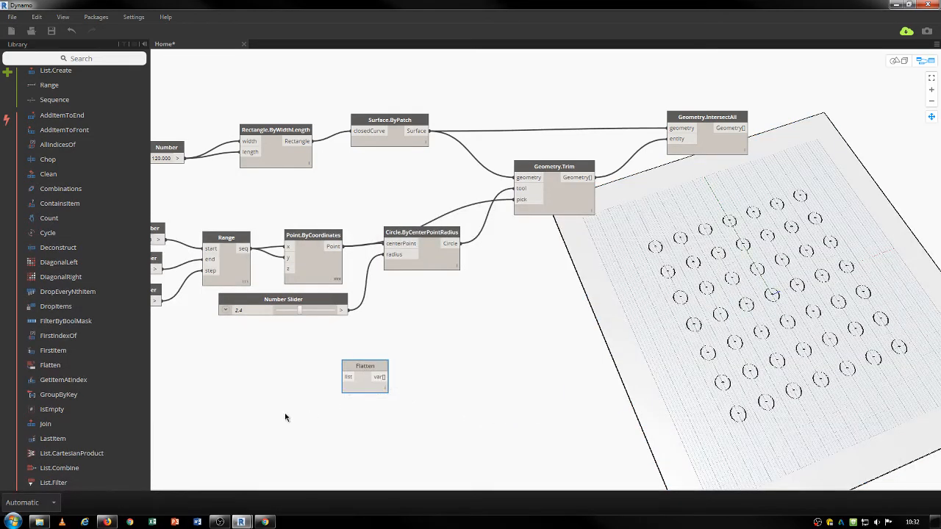
right_click(375, 419)
left_click(441, 309)
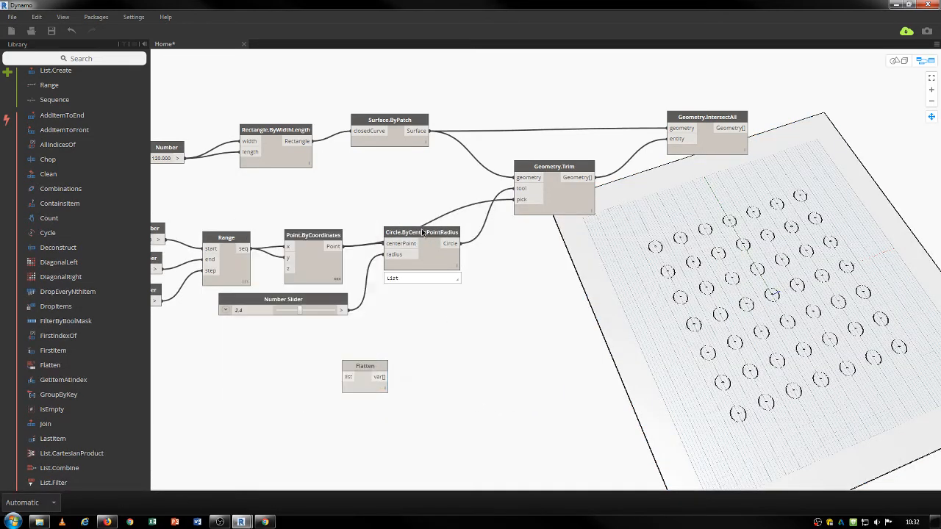
left_click_drag(422, 233, 465, 232)
left_click(335, 246)
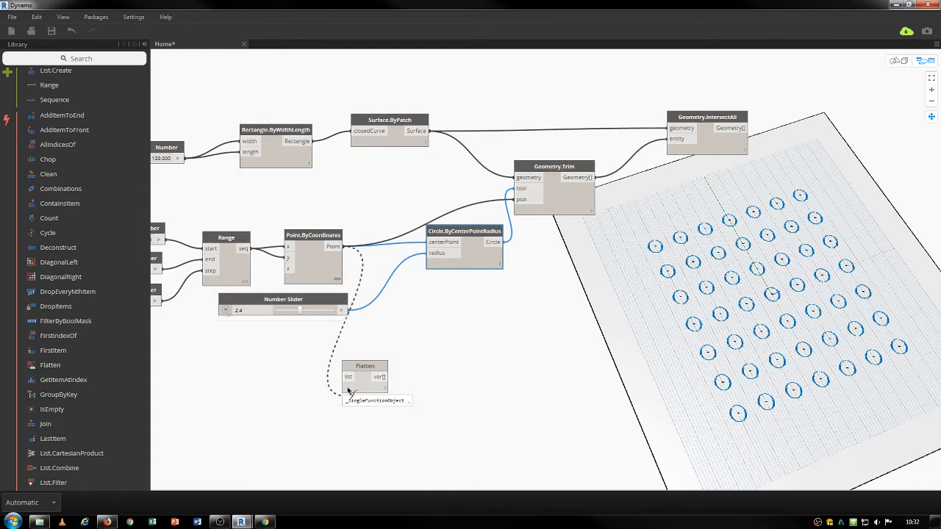
left_click(348, 376)
left_click_drag(365, 367, 385, 190)
Feed the flattened points into the circle centres and into Geometry.Trim's pick input.
left_click(402, 200)
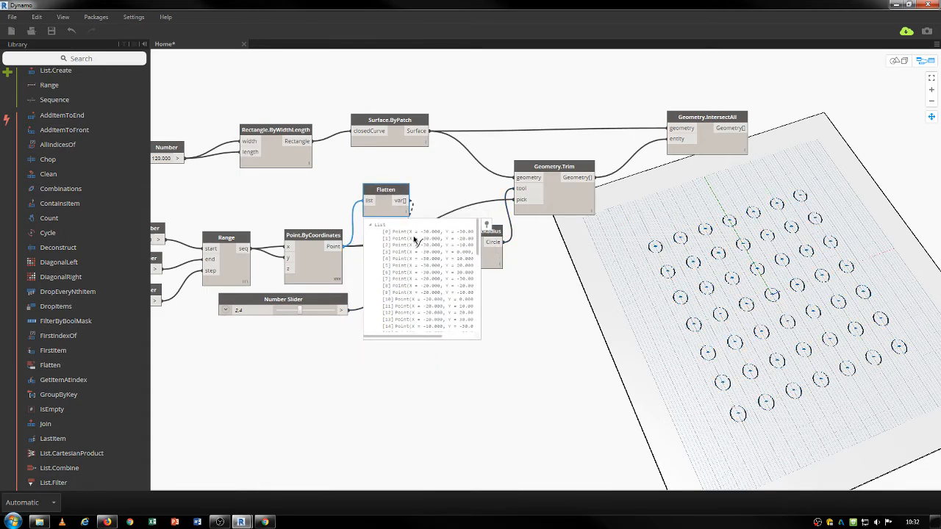
middle_click_drag(468, 409, 466, 441)
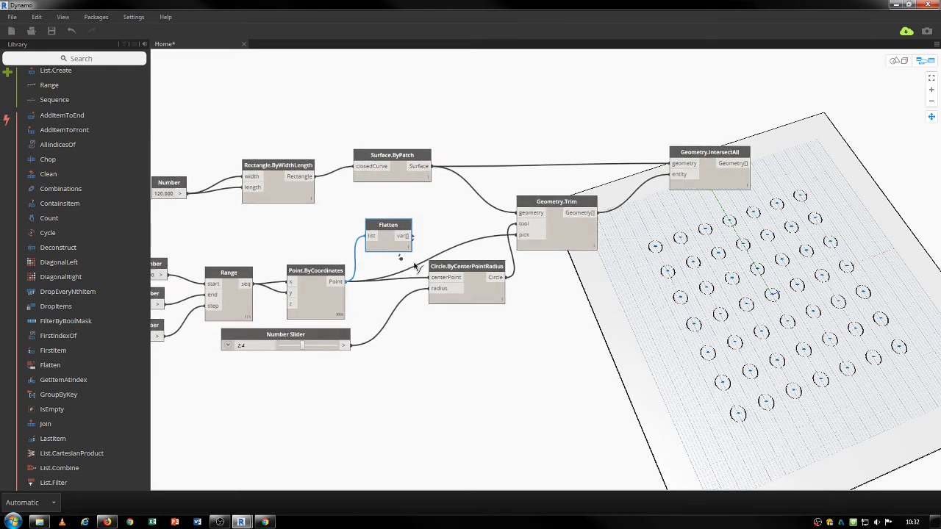
left_click(432, 279)
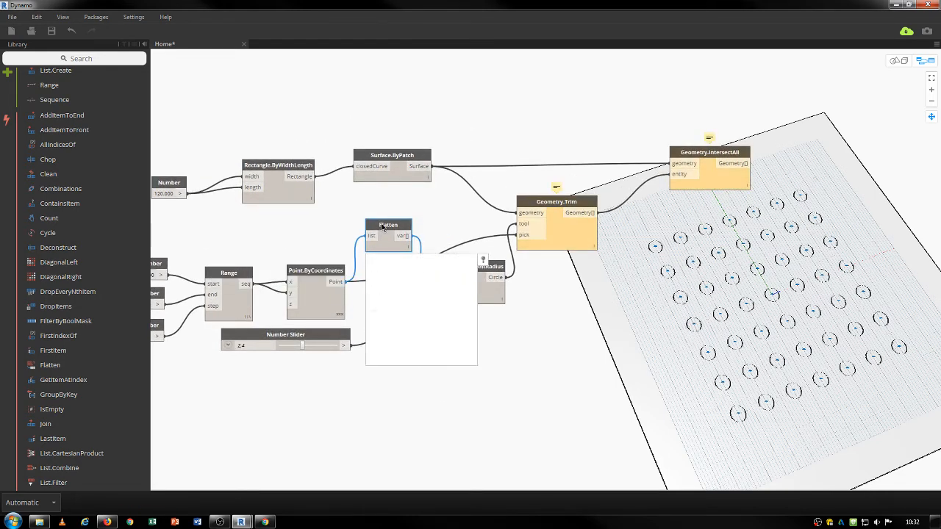
left_click_drag(565, 214, 581, 215)
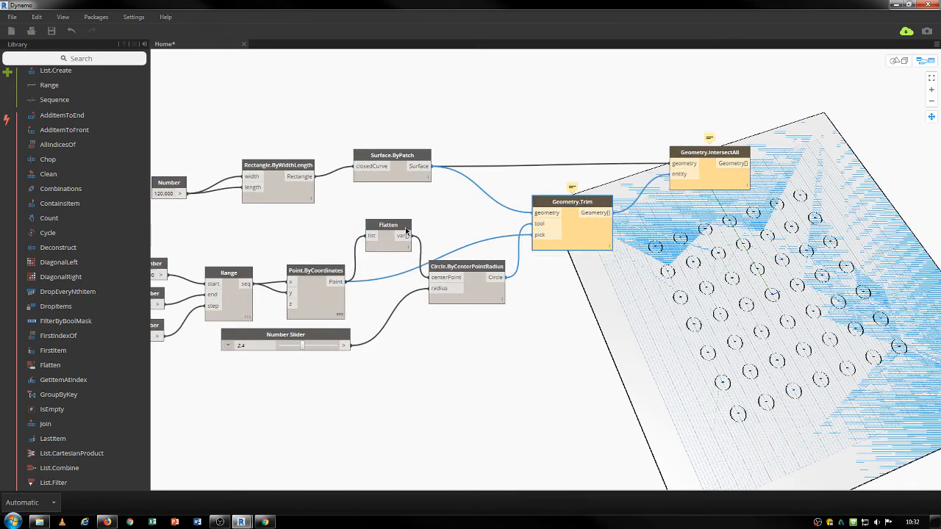
left_click_drag(401, 233, 403, 231)
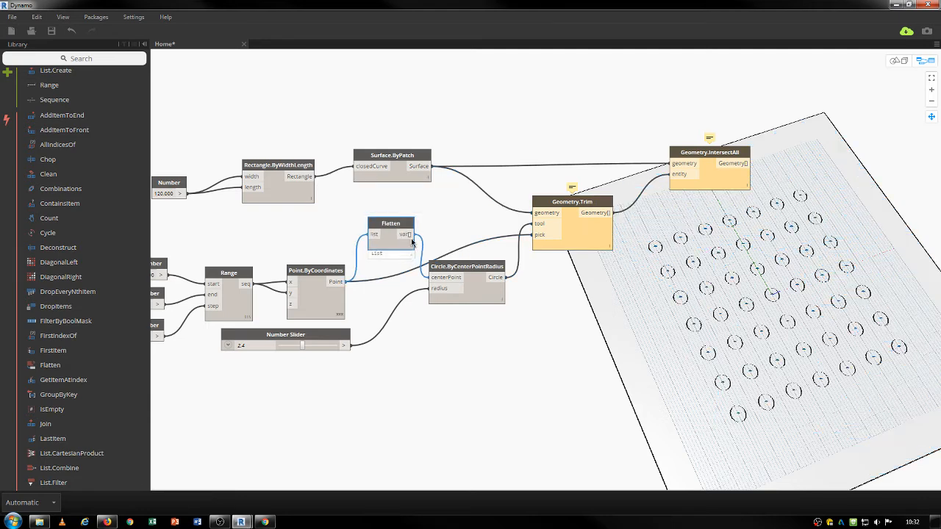
left_click(405, 234)
left_click(539, 234)
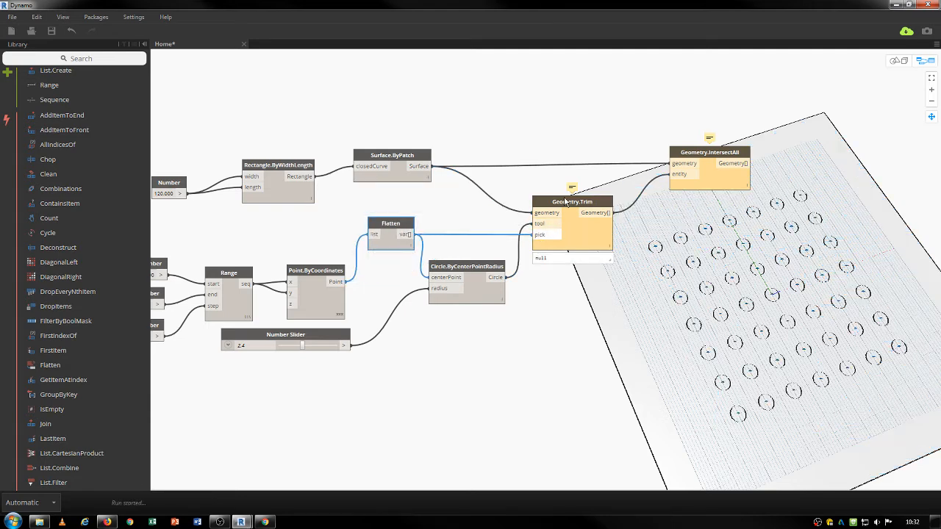
left_click_drag(566, 202, 560, 203)
Duplicate the Flatten node to flatten Trim's surfaces and wire it into IntersectAll's entity input.
left_click(404, 228)
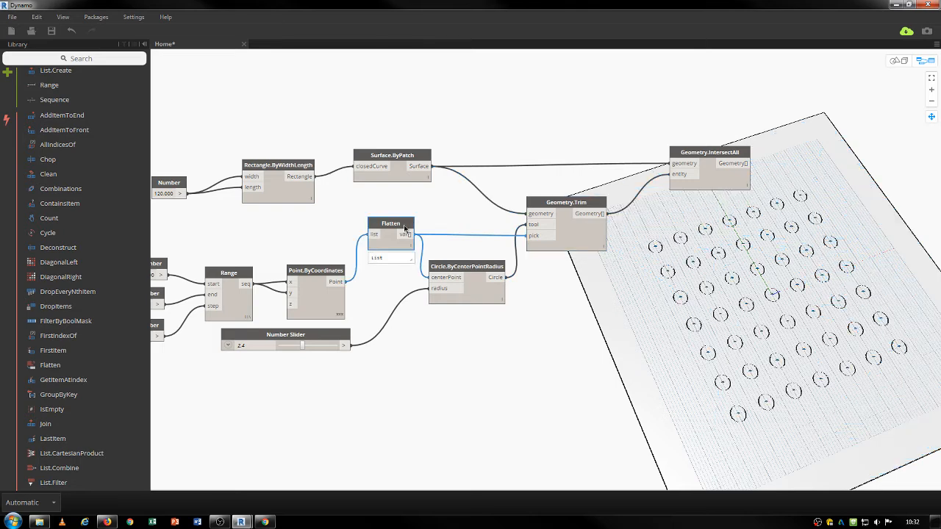
key("ctrl+c")
key("ctrl+v")
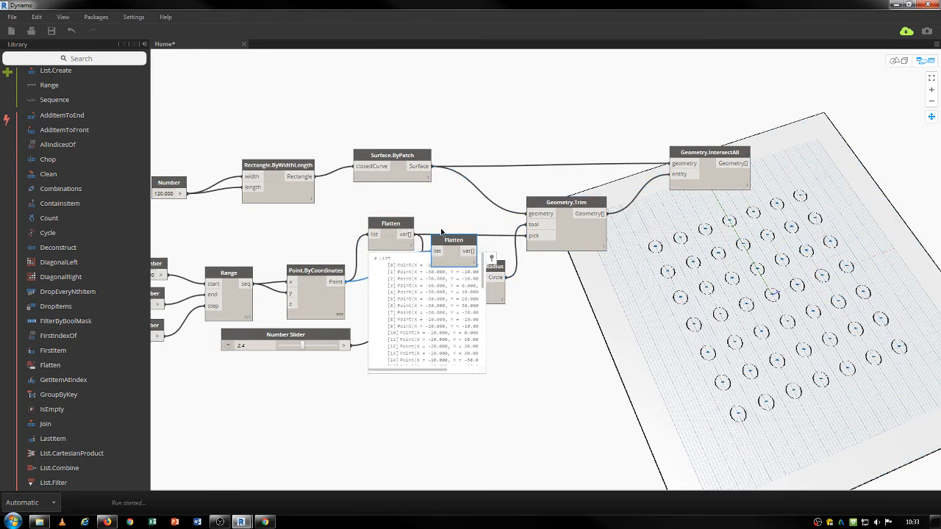
left_click_drag(441, 233, 628, 236)
left_click(604, 213)
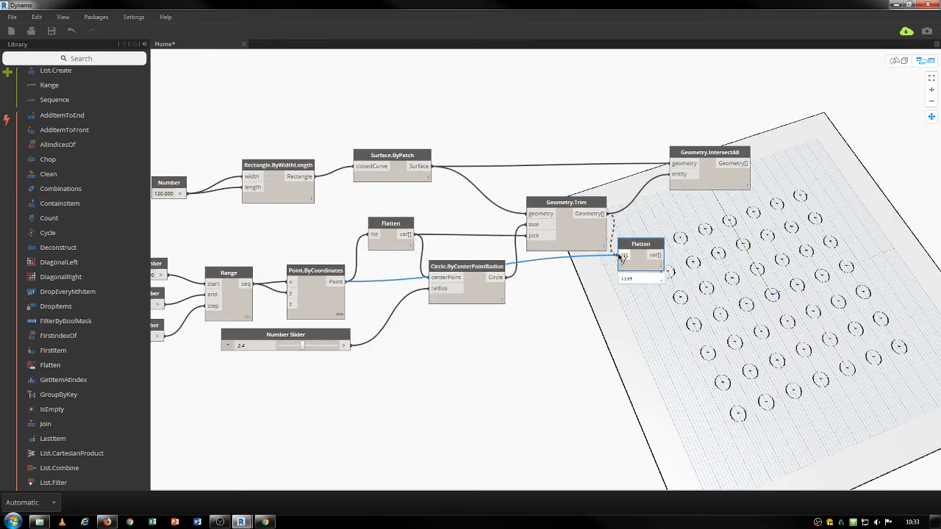
left_click(623, 255)
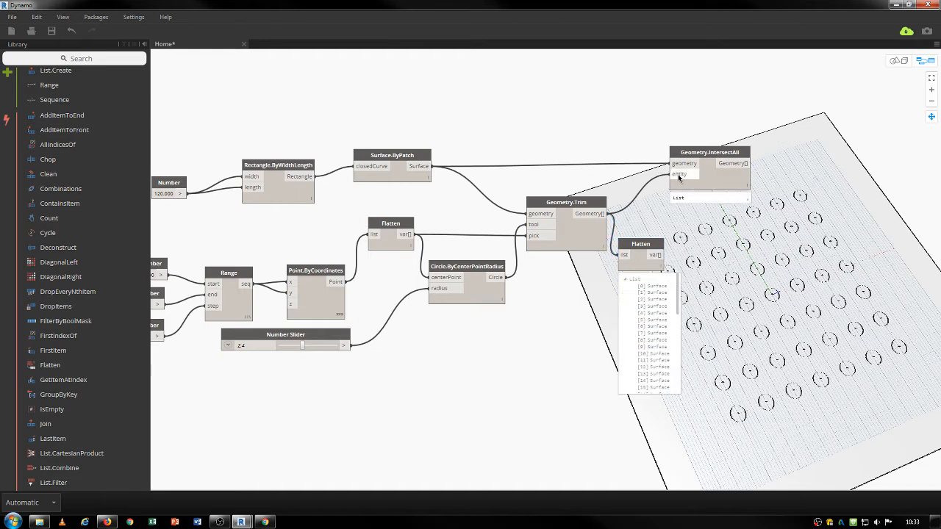
left_click(655, 255)
left_click(674, 175)
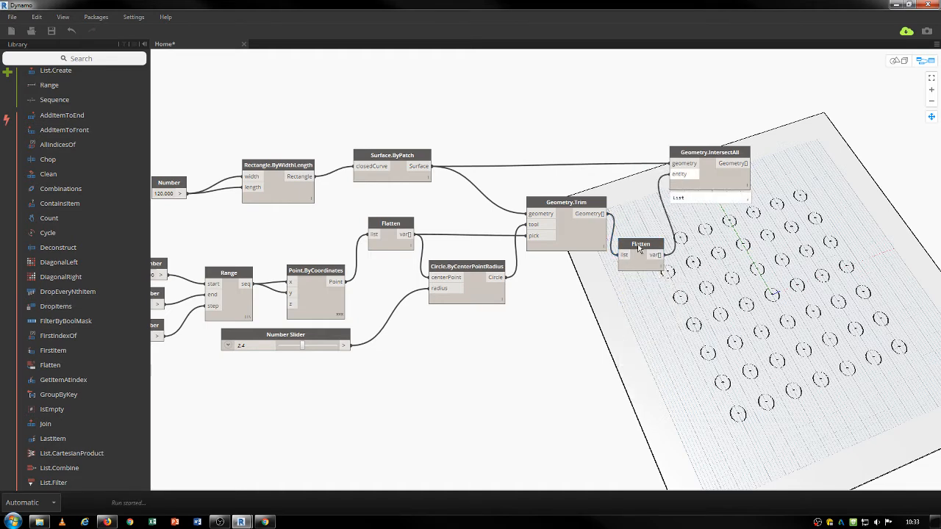
left_click_drag(646, 250, 647, 214)
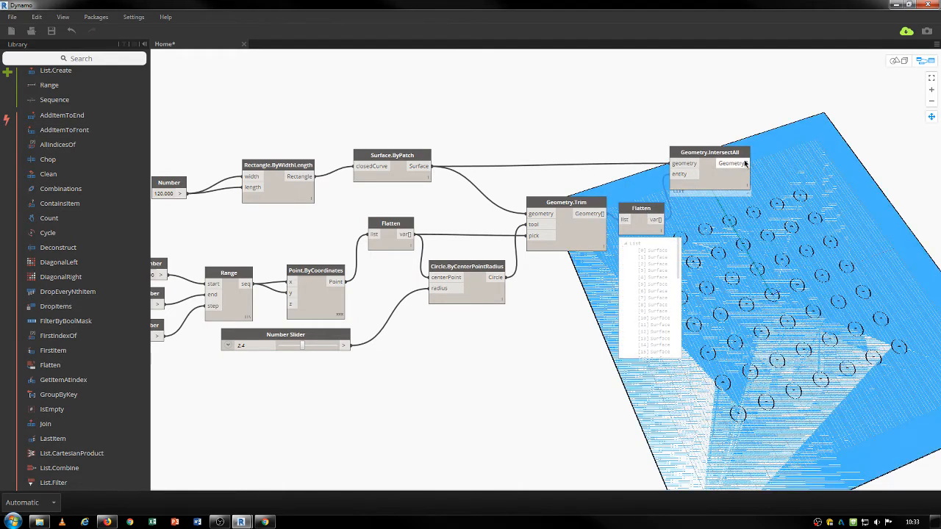
left_click_drag(707, 154, 722, 152)
middle_click_drag(774, 322, 553, 296)
Bring all nodes into view and turn off the Surface.ByPatch preview.
right_click(637, 154)
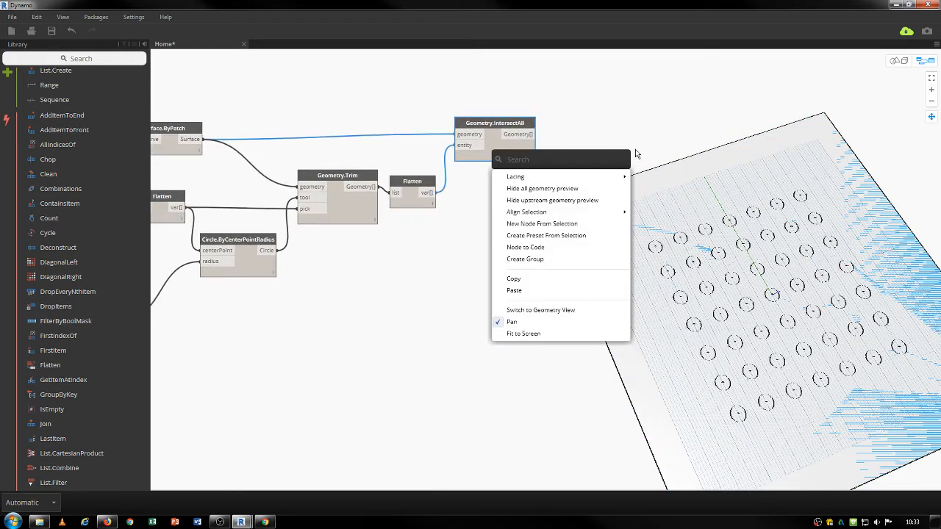
left_click(345, 300)
right_click(400, 297)
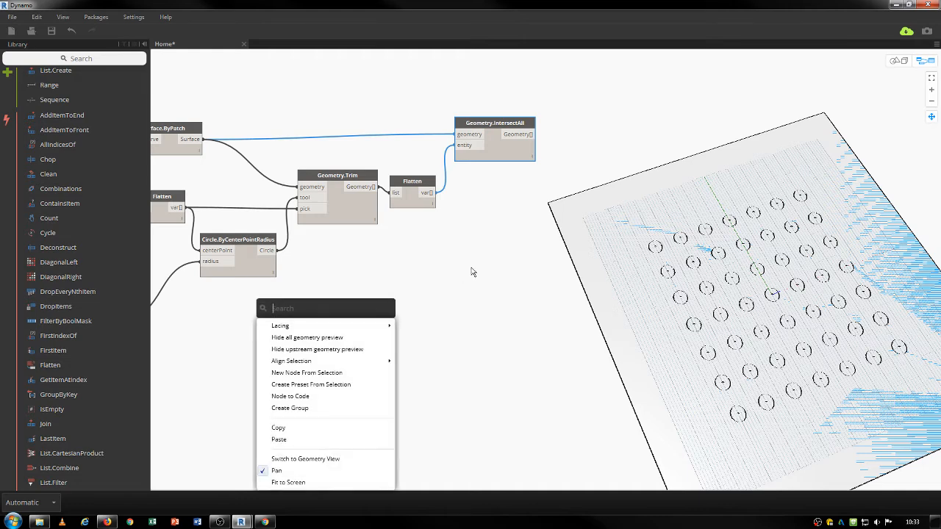
left_click(576, 253)
scroll(441, 259, "down", 2)
right_click(485, 258)
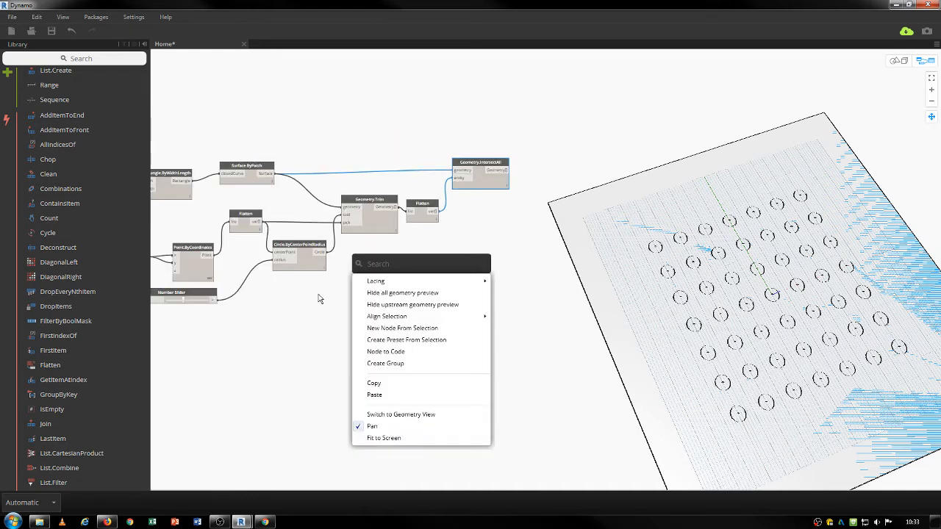
left_click(515, 285)
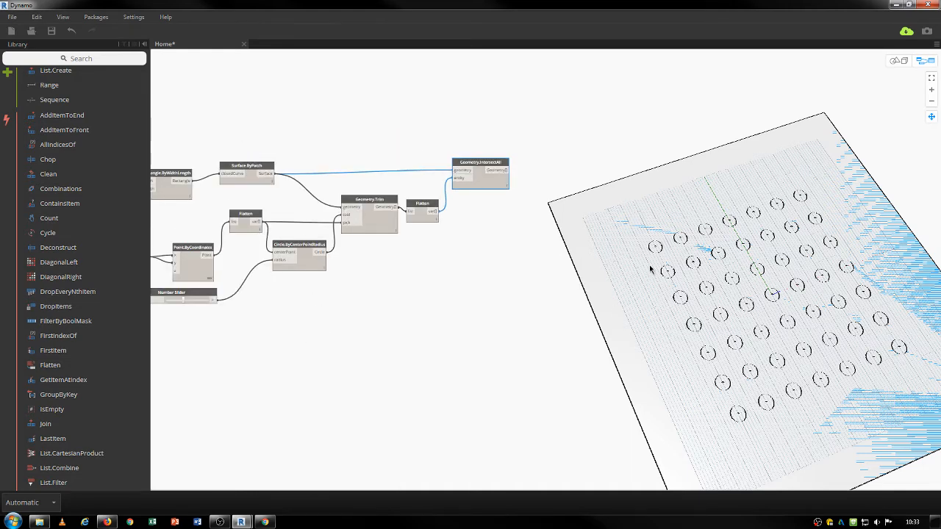
right_click(650, 269)
left_click(528, 252)
middle_click_drag(423, 313, 575, 272)
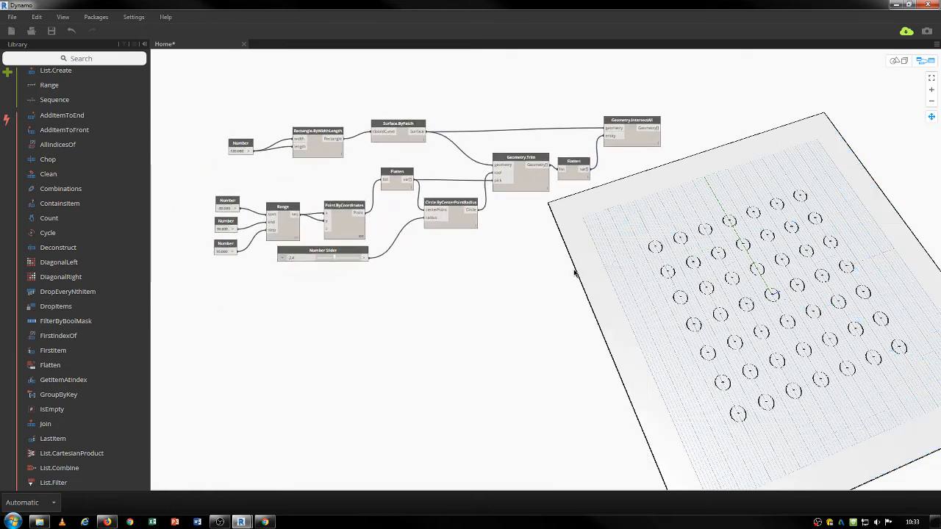
left_click(404, 126)
right_click(401, 127)
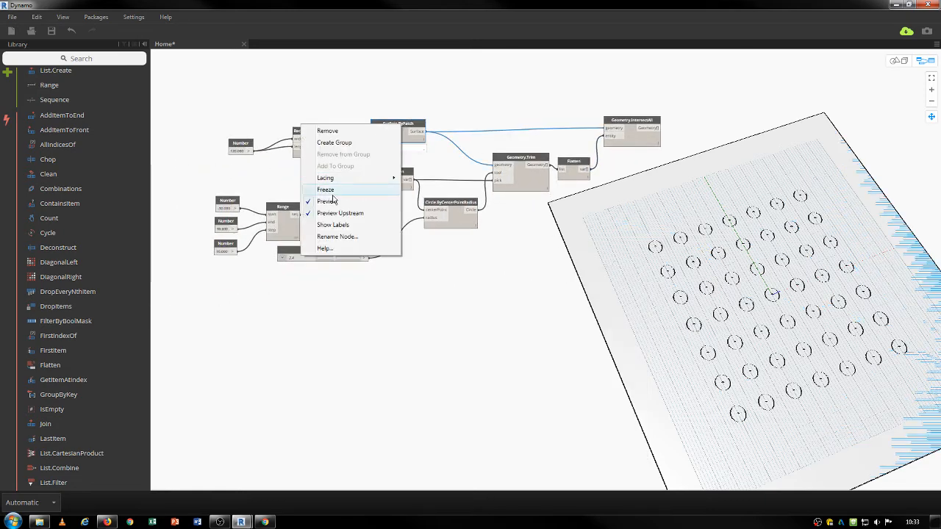
left_click(364, 201)
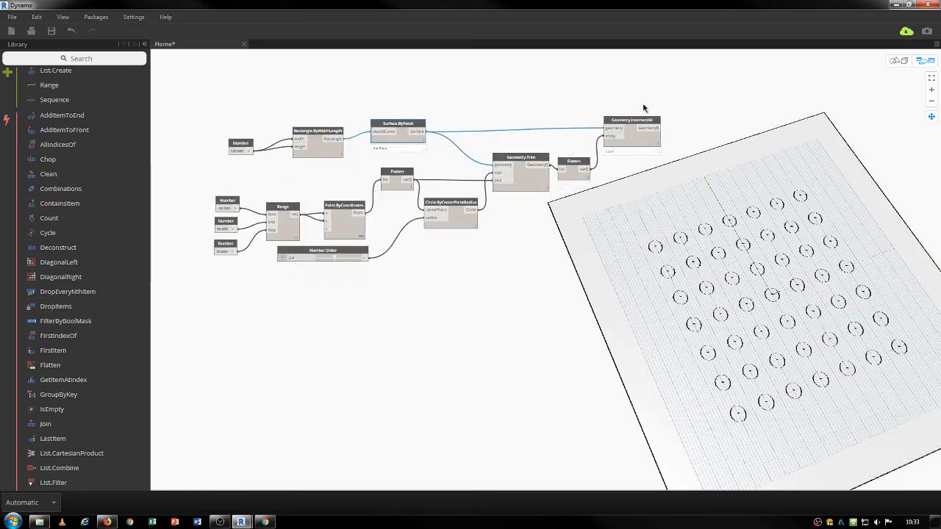
Hide the second Flatten and Geometry.Trim previews, then view the perforated IntersectAll panel.
left_click(573, 163)
right_click(575, 164)
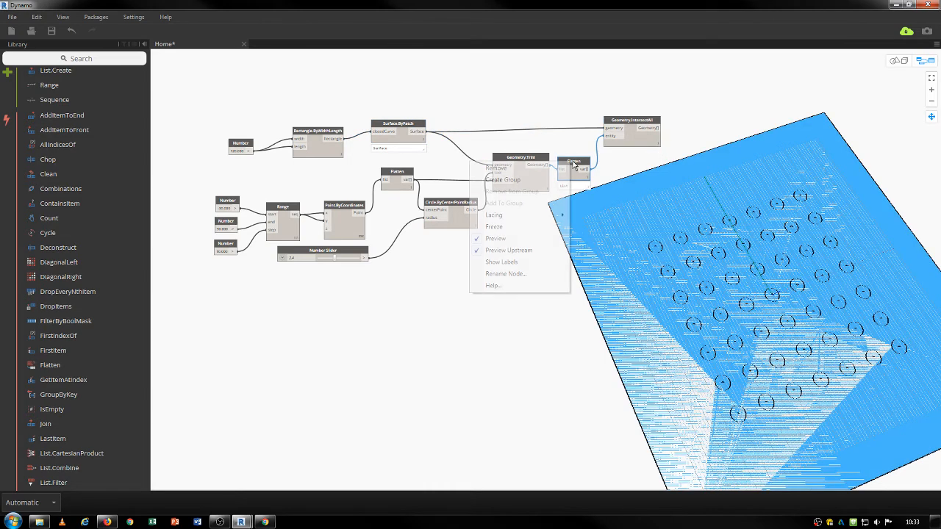
left_click(502, 240)
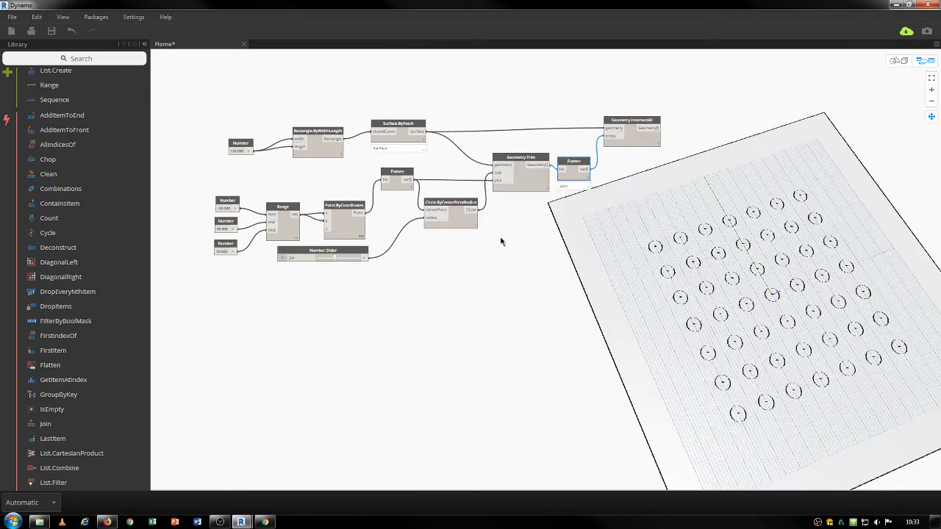
left_click(515, 166)
right_click(518, 163)
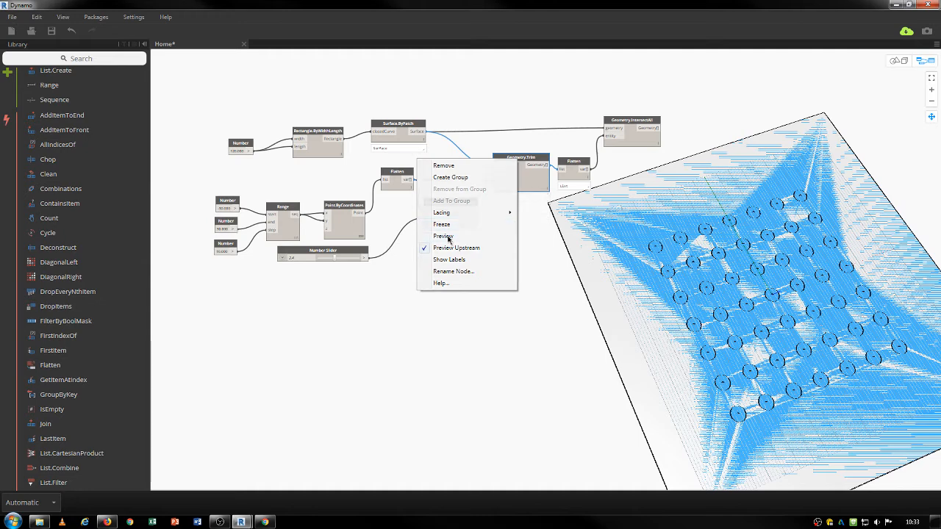
left_click(448, 237)
left_click(457, 205)
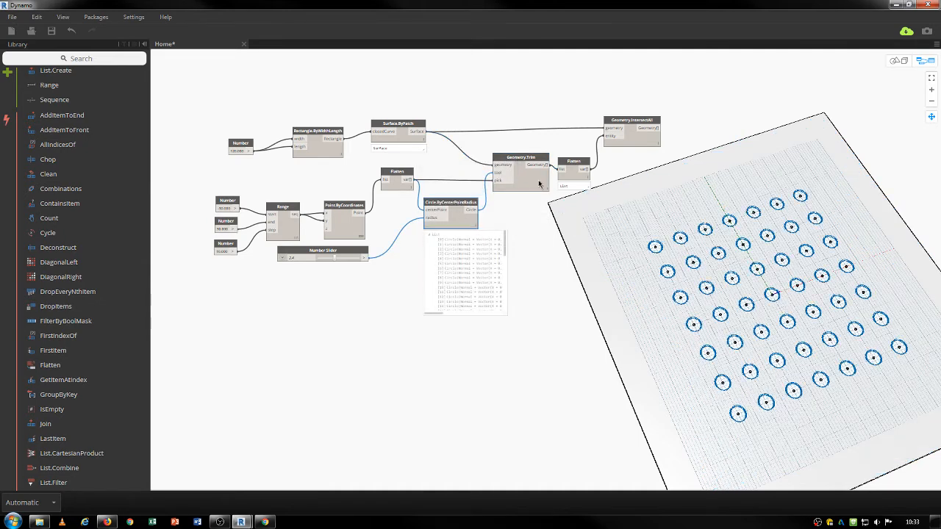
left_click(637, 122)
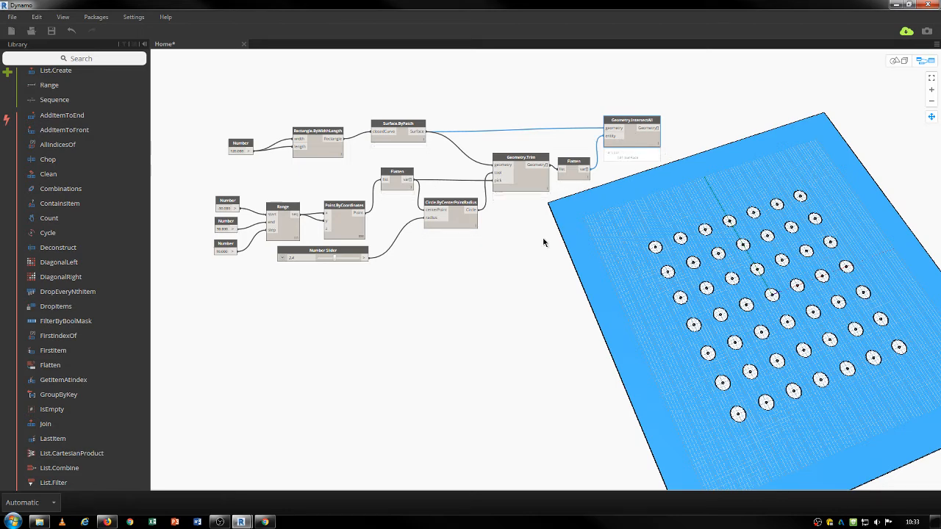
Add Surface.Thicken fed by IntersectAll's perforated surface, then search for a thickness Number Slider.
right_click(691, 112)
type("thicken")
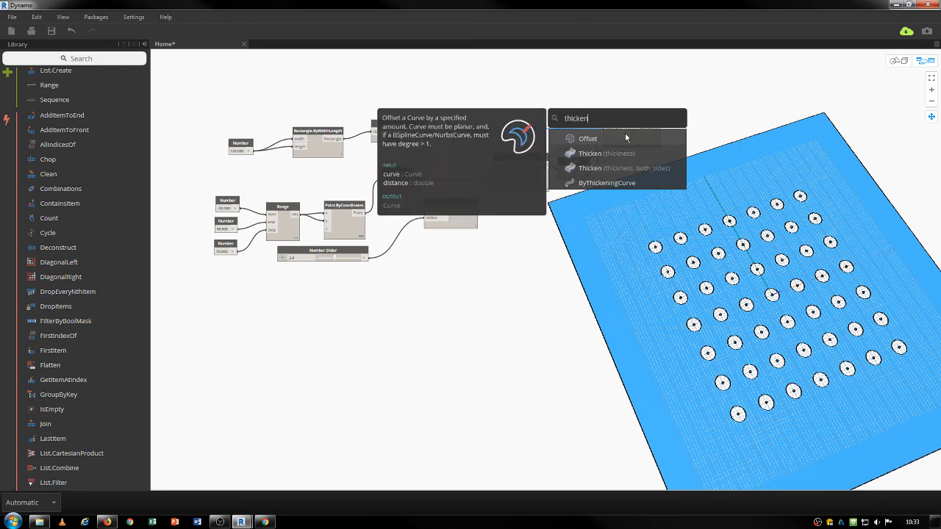
left_click(588, 154)
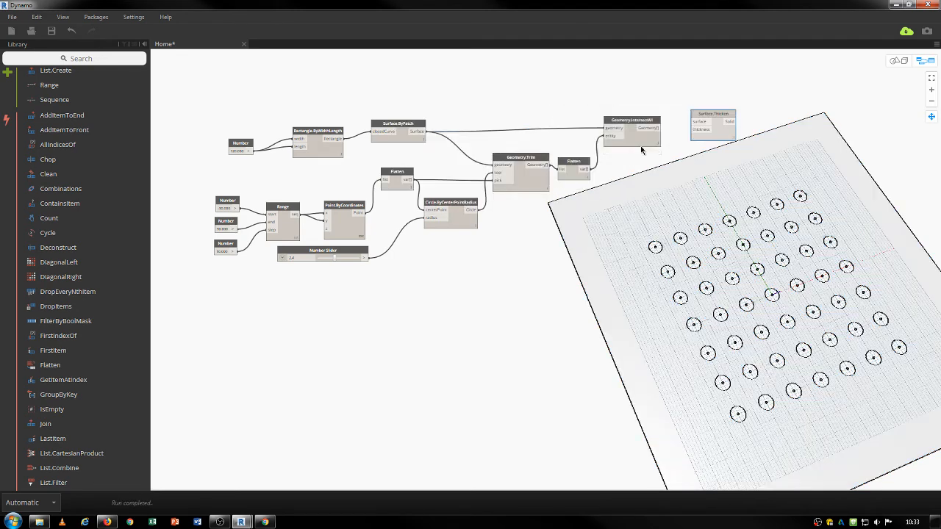
scroll(706, 129, "up", 2)
scroll(706, 129, "up", 1)
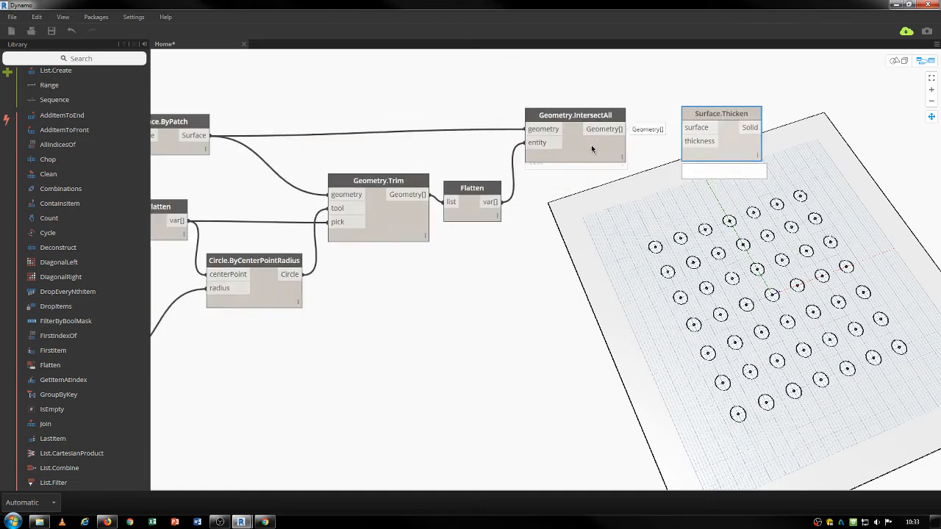
left_click(623, 128)
left_click(698, 129)
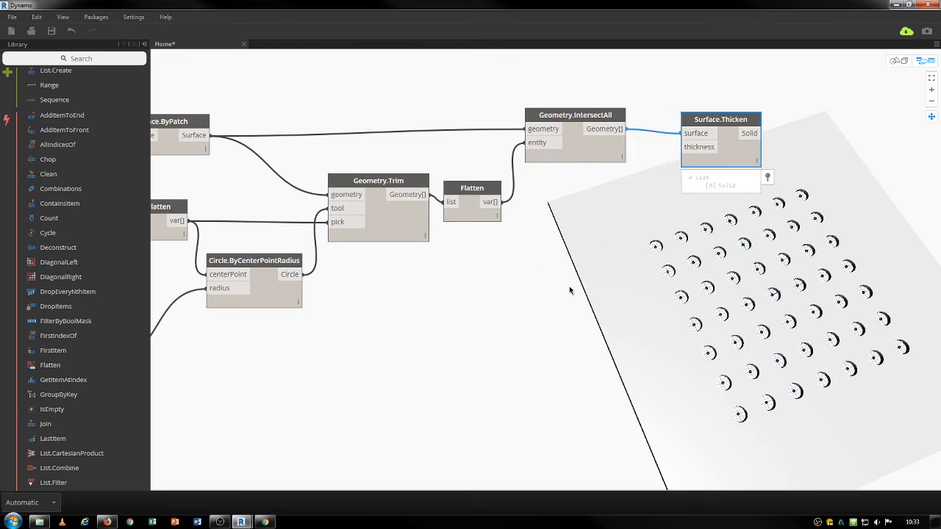
right_click(551, 312)
type("slide")
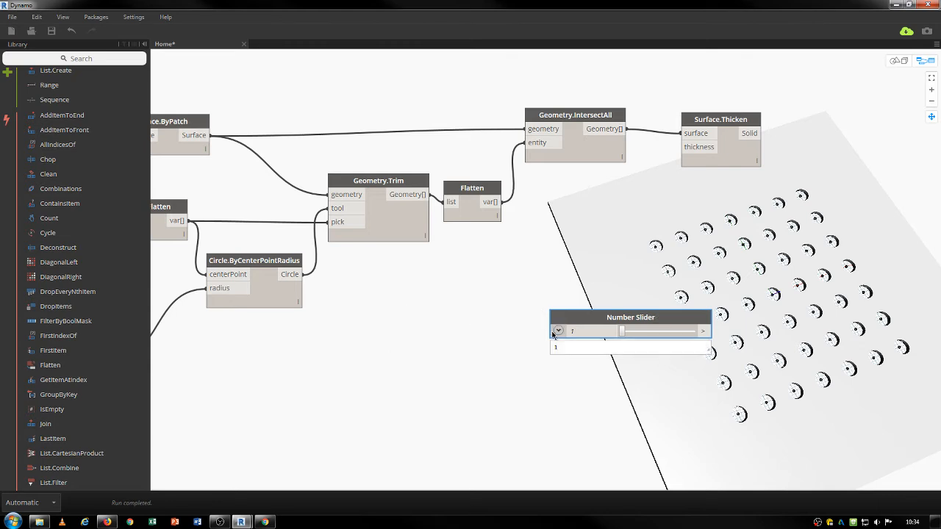
left_click(559, 331)
double_click(588, 363)
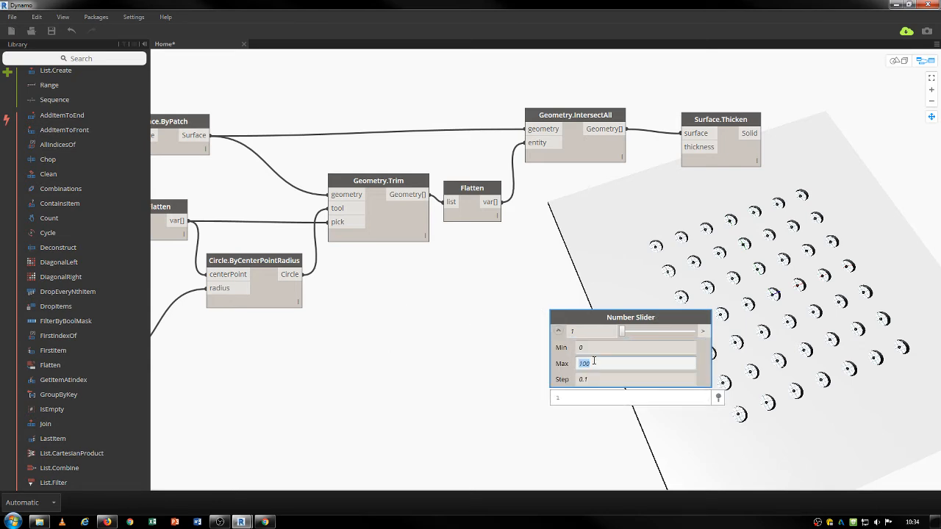
type("10")
key("Return")
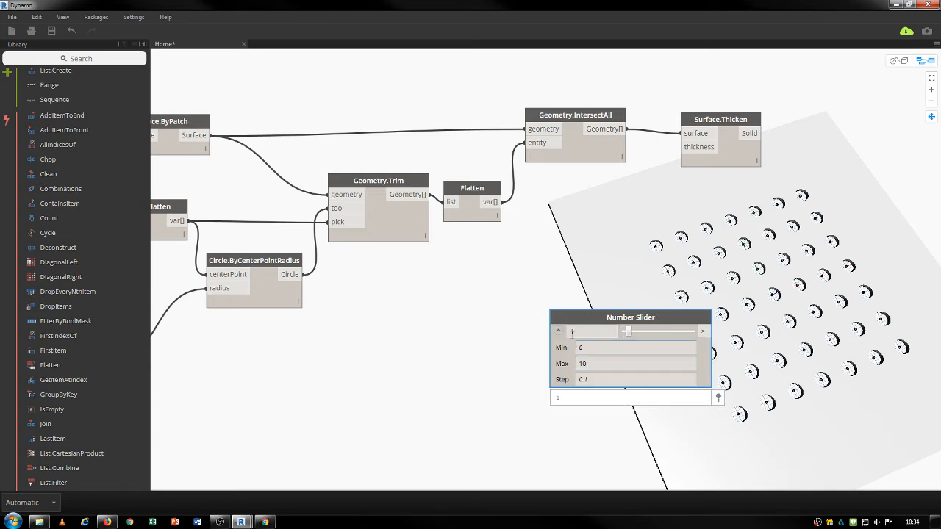
left_click(559, 331)
left_click_drag(607, 317, 480, 268)
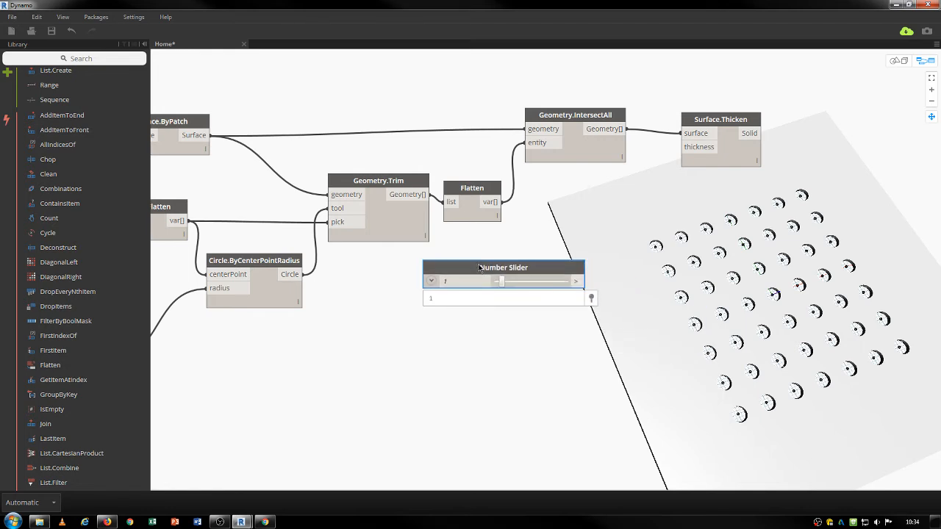
left_click(584, 284)
left_click(681, 147)
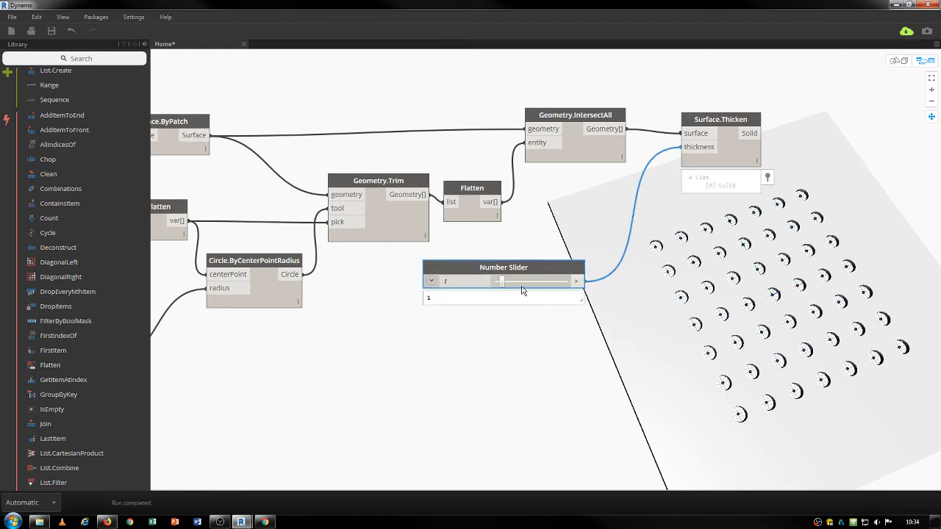
left_click_drag(501, 282, 523, 286)
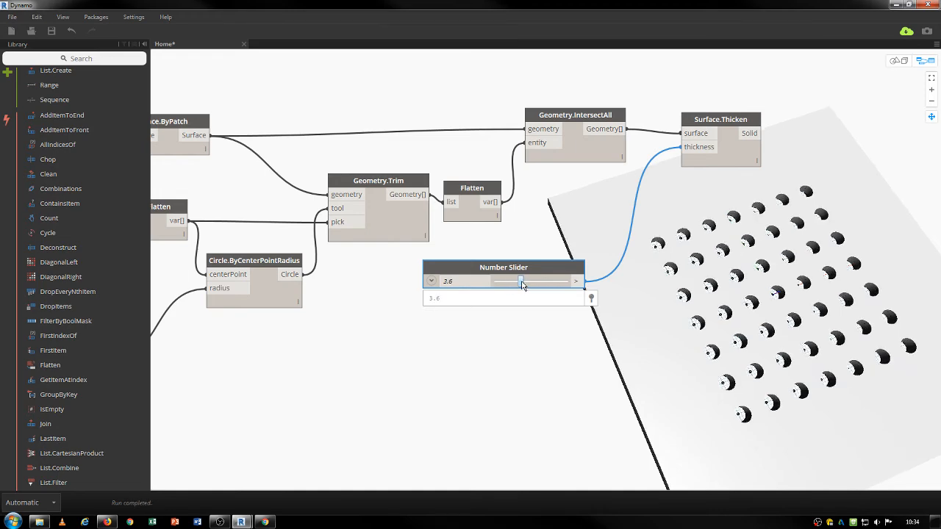
key("ctrl+b")
middle_click_drag(776, 344, 744, 309)
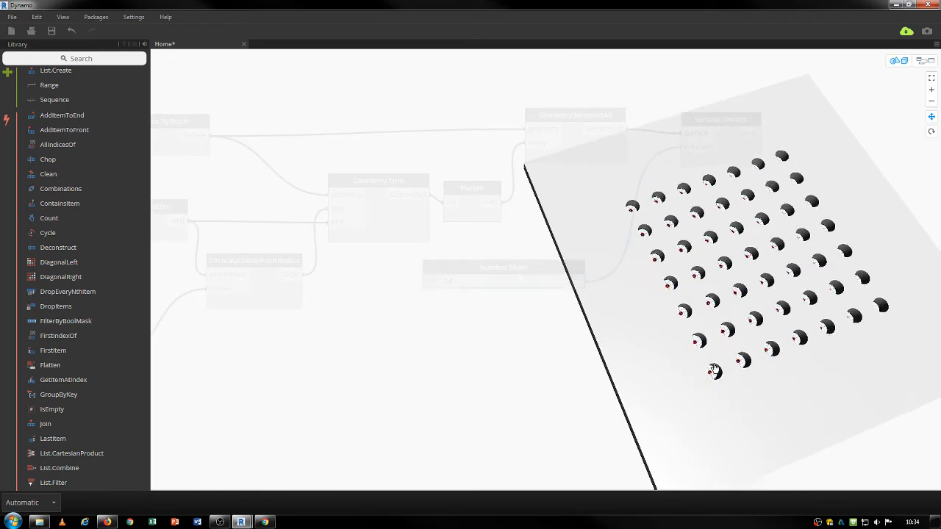
right_click_drag(712, 365, 737, 293)
scroll(745, 273, "up", 1)
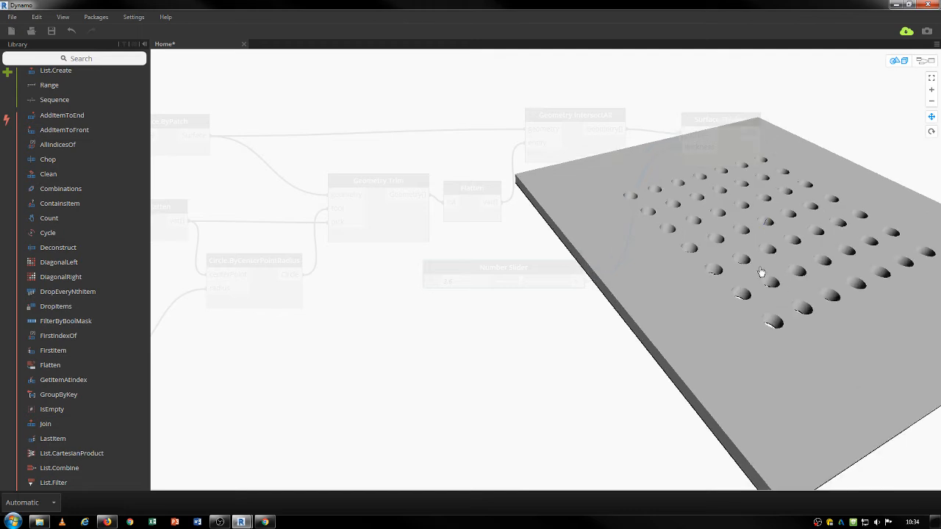
right_click_drag(806, 290, 800, 306)
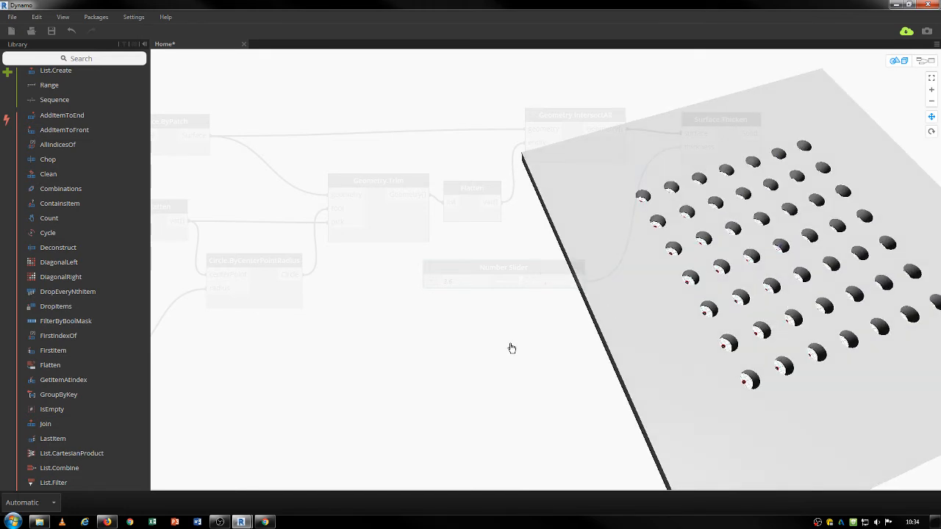
key("ctrl+b")
scroll(510, 345, "down", 3)
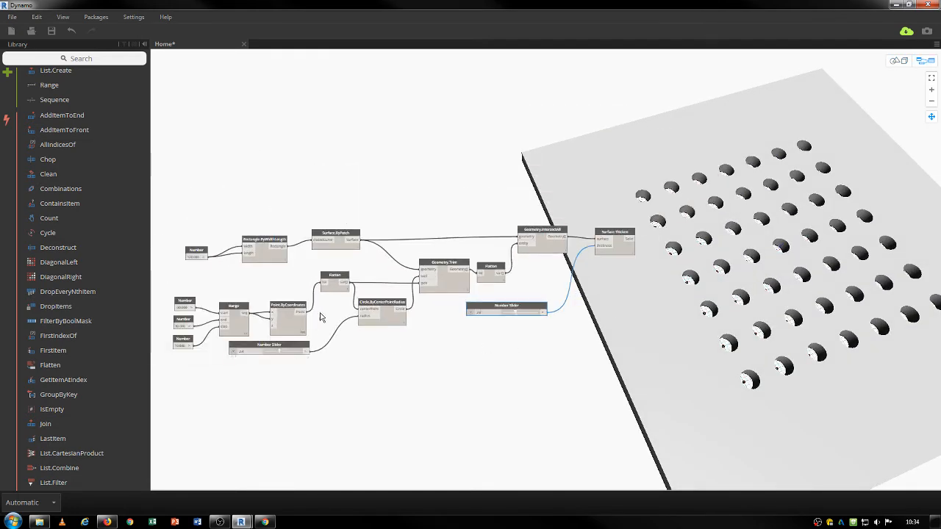
right_click(379, 397)
left_click(221, 416)
middle_click_drag(355, 405, 468, 334)
scroll(473, 230, "up", 3)
middle_click_drag(579, 305, 526, 307)
scroll(526, 307, "up", 2)
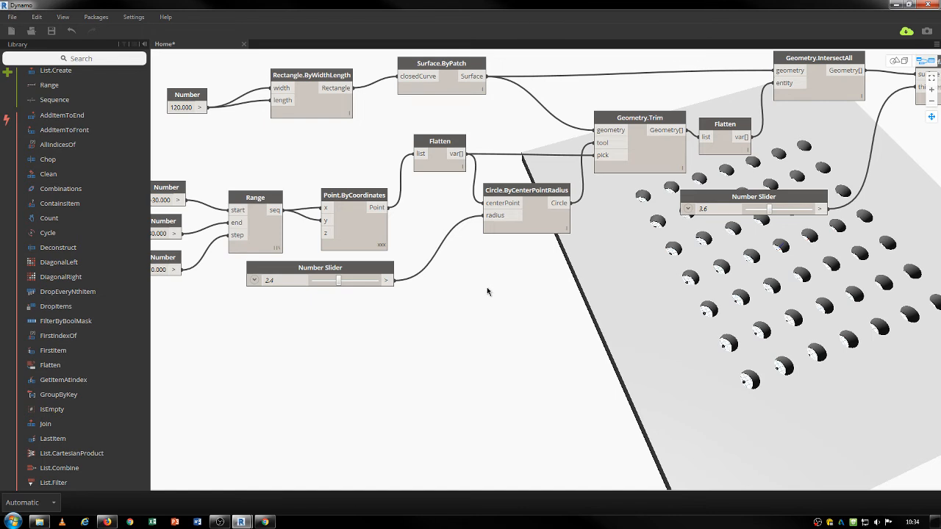
Place an unconnected Math.RandomList node below the radius Number Slider.
right_click(420, 368)
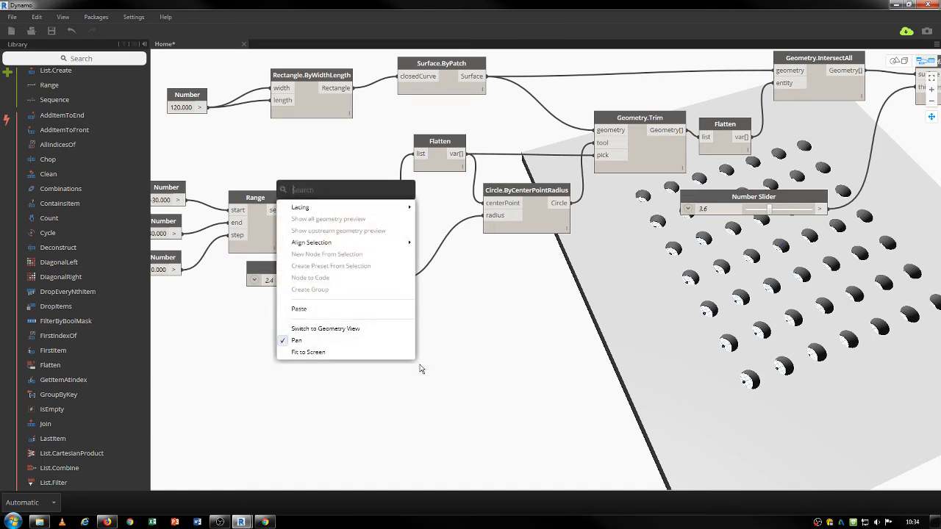
type("random")
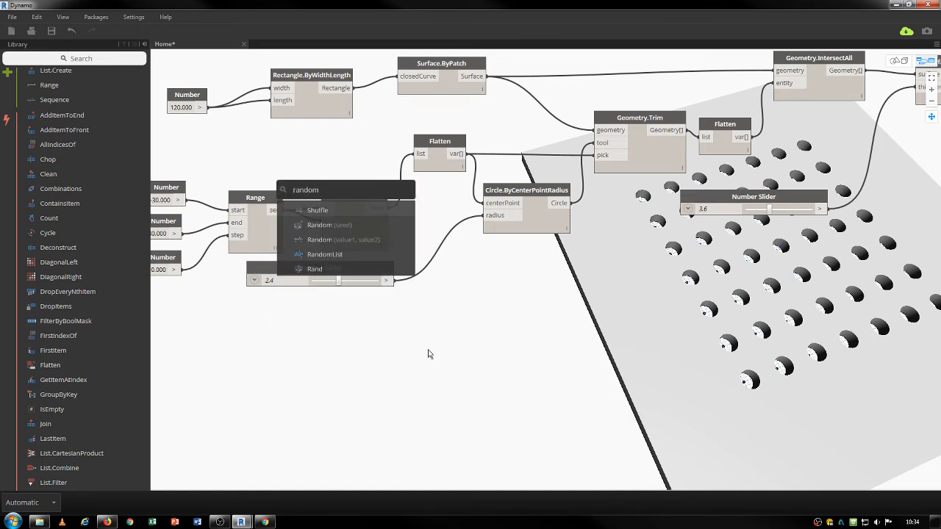
left_click(324, 255)
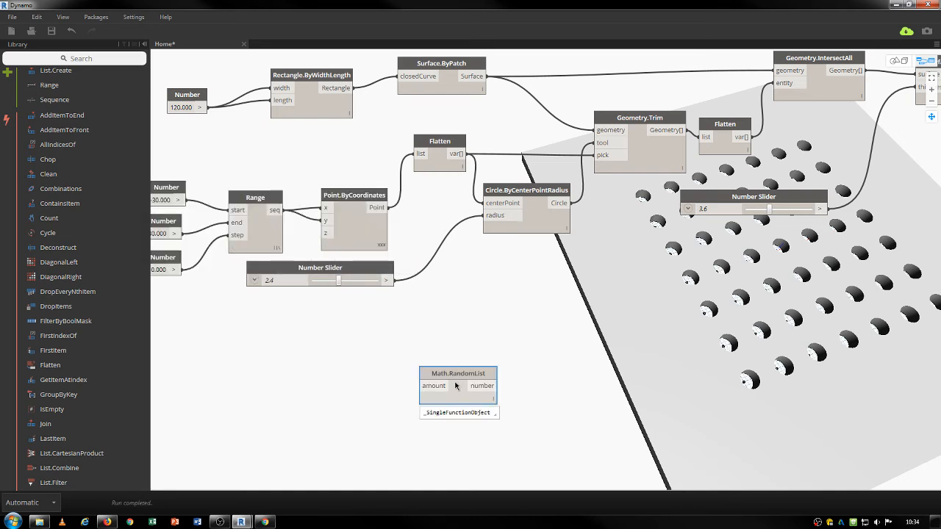
left_click_drag(450, 378, 424, 323)
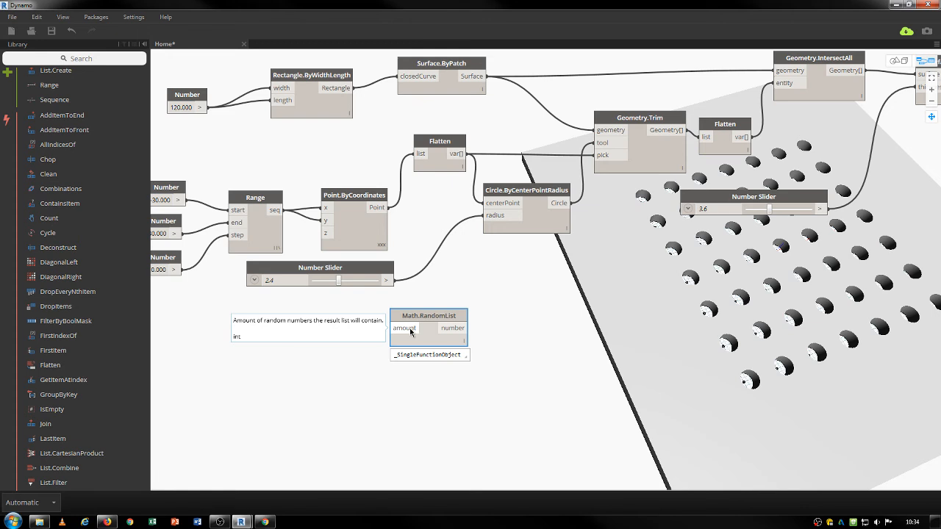
mouse_move(458, 328)
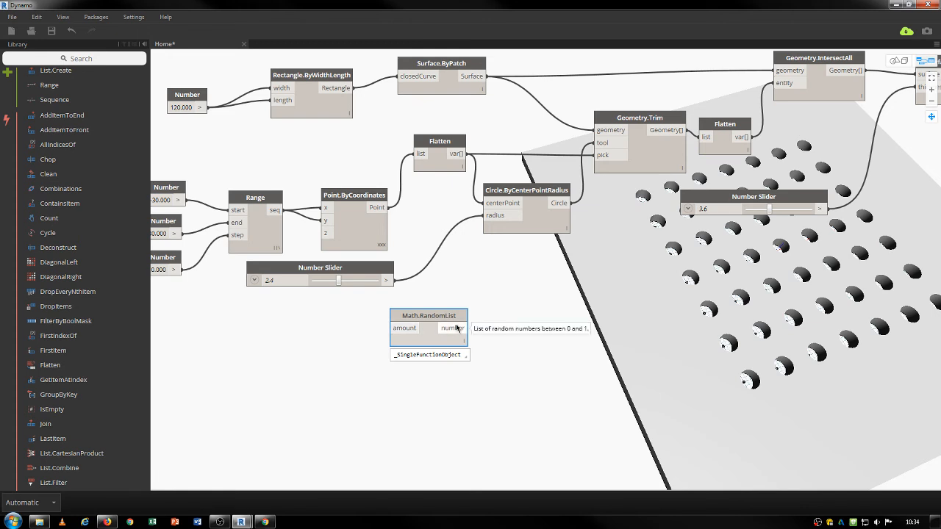
left_click_drag(437, 317, 479, 313)
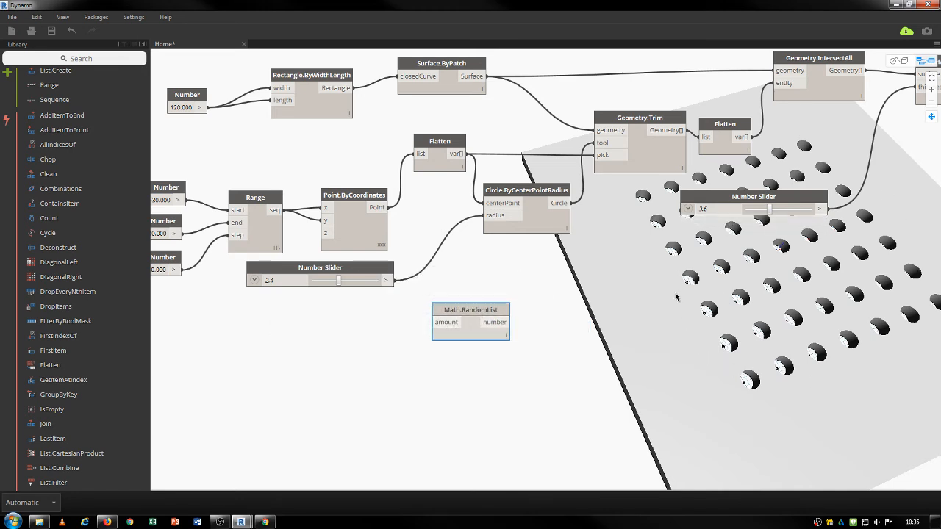
Add a Count node and feed it the flattened grid point list.
right_click(323, 356)
type("count")
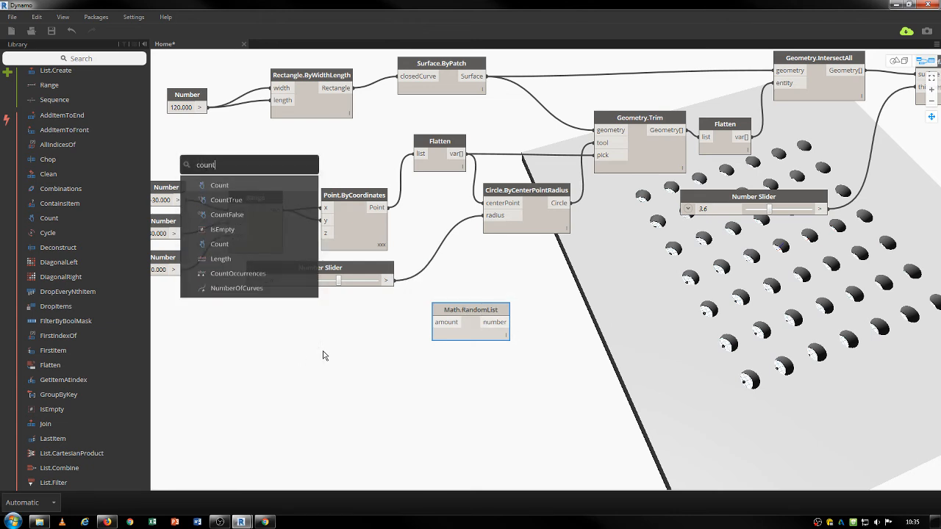
left_click(225, 186)
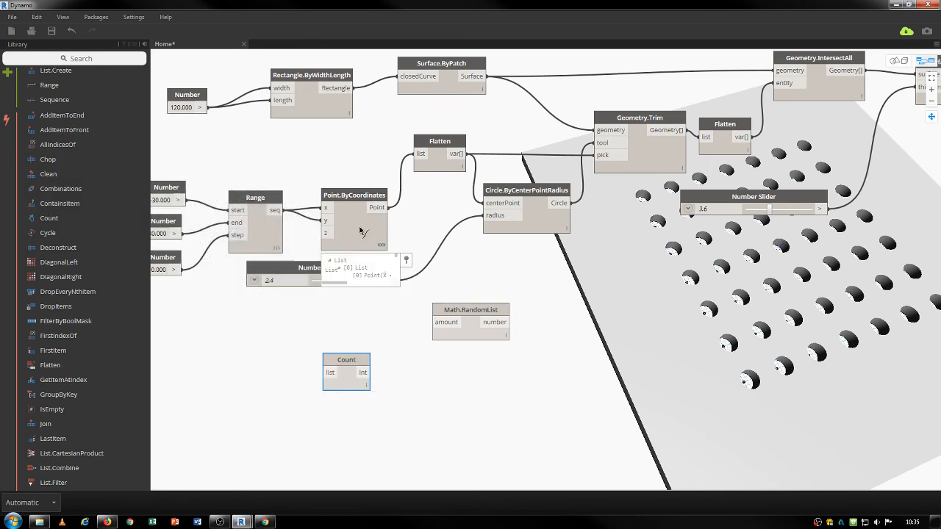
left_click_drag(383, 208, 438, 218)
left_click(438, 217)
left_click(457, 157)
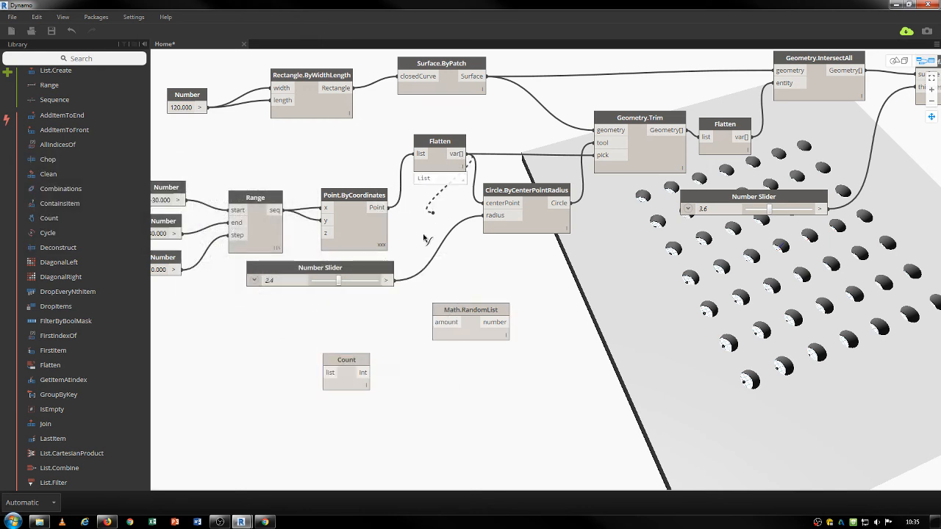
left_click(331, 373)
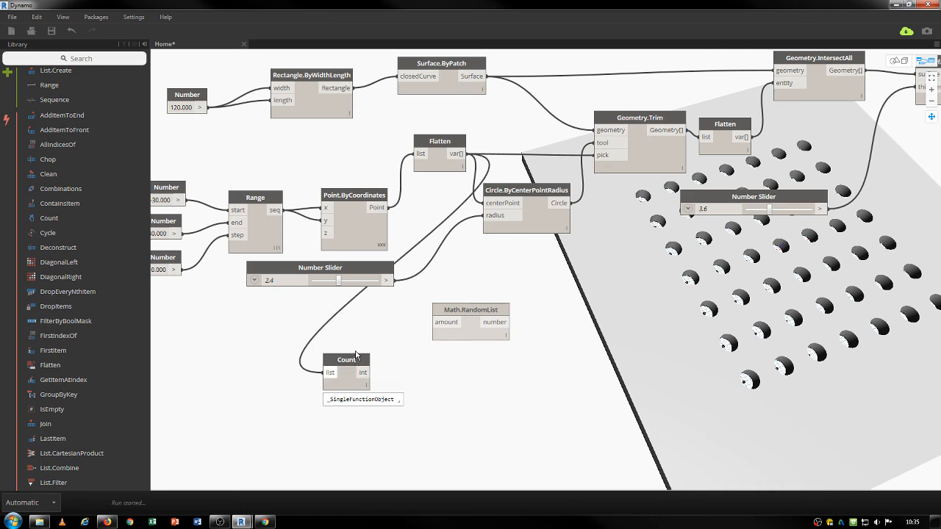
Add a Watch node displaying Count's result of 49 points.
right_click(432, 405)
type("watch")
key("Return")
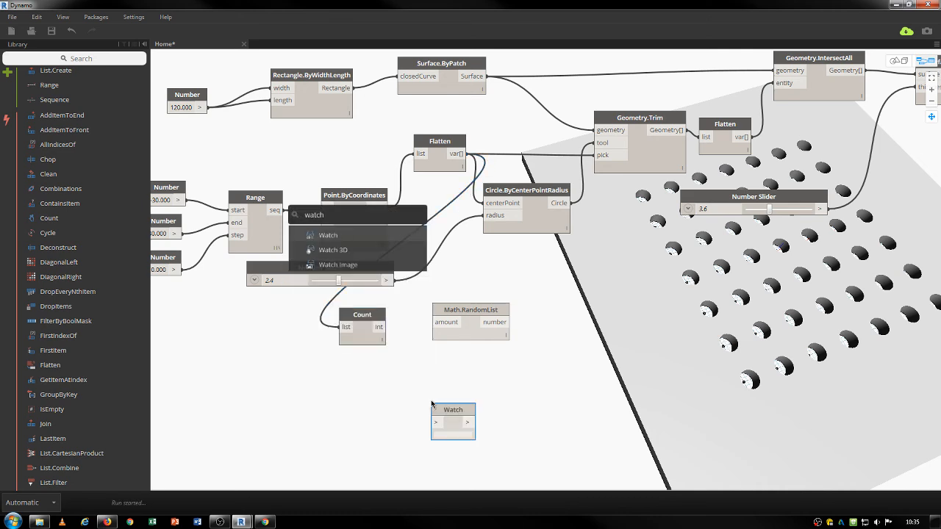
left_click(379, 327)
left_click(435, 423)
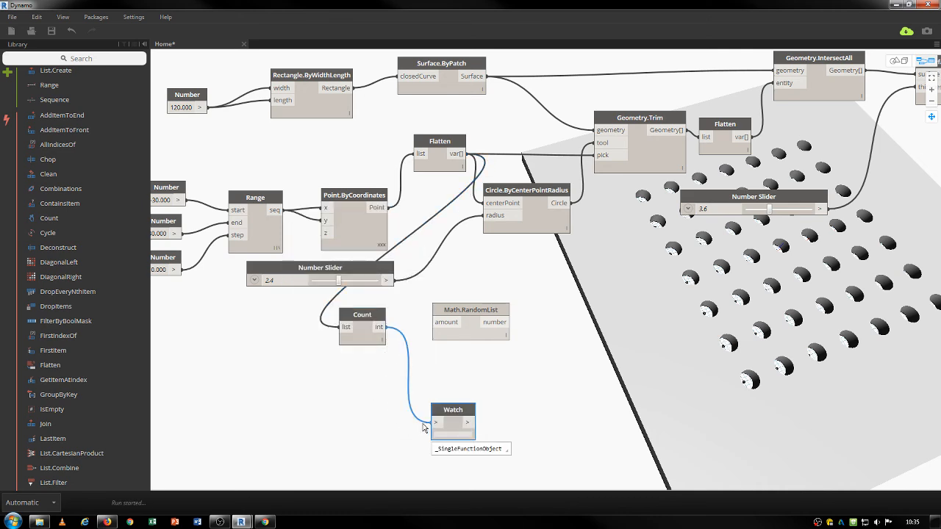
left_click_drag(450, 424, 498, 396)
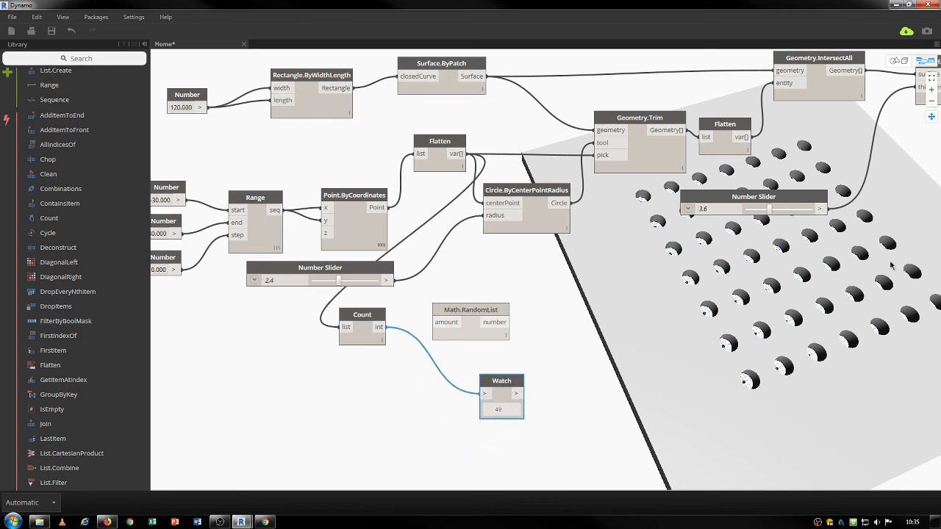
Wire Count into Math.RandomList's amount and the random numbers into Circle.ByCenterPointRadius radius.
left_click_drag(362, 316, 393, 327)
left_click_drag(480, 325, 516, 315)
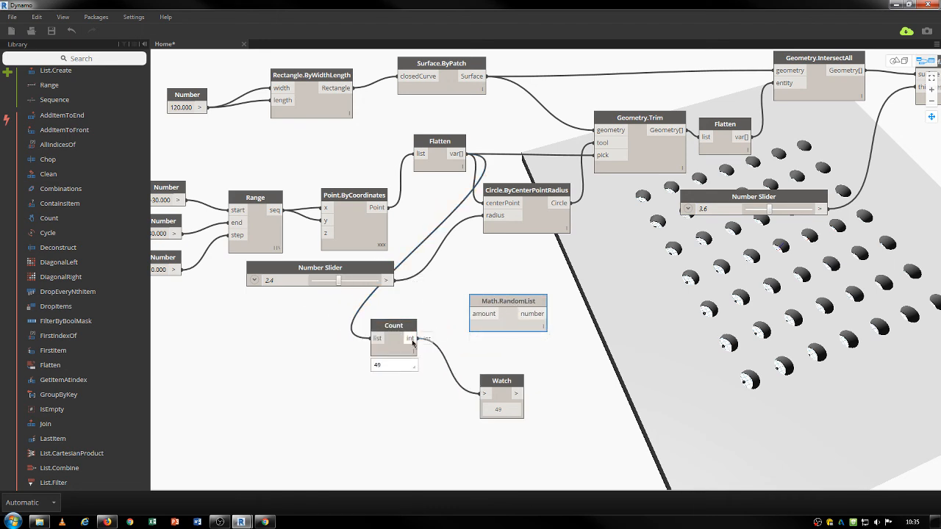
left_click(411, 338)
left_click(470, 314)
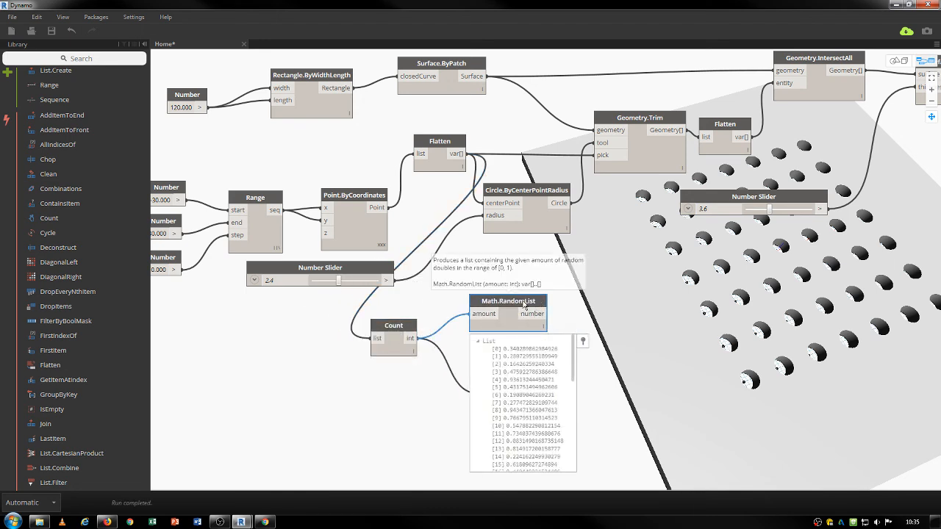
left_click_drag(524, 314, 517, 314)
left_click(539, 313)
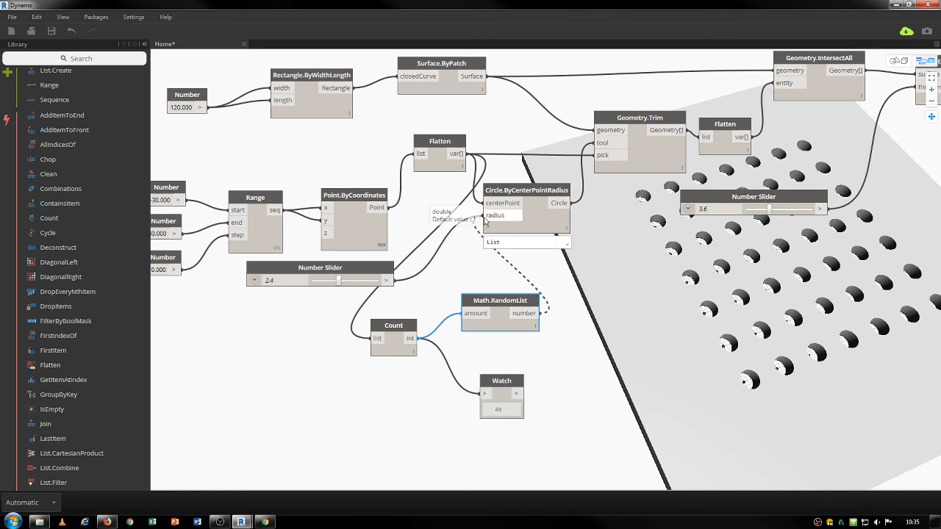
left_click(489, 214)
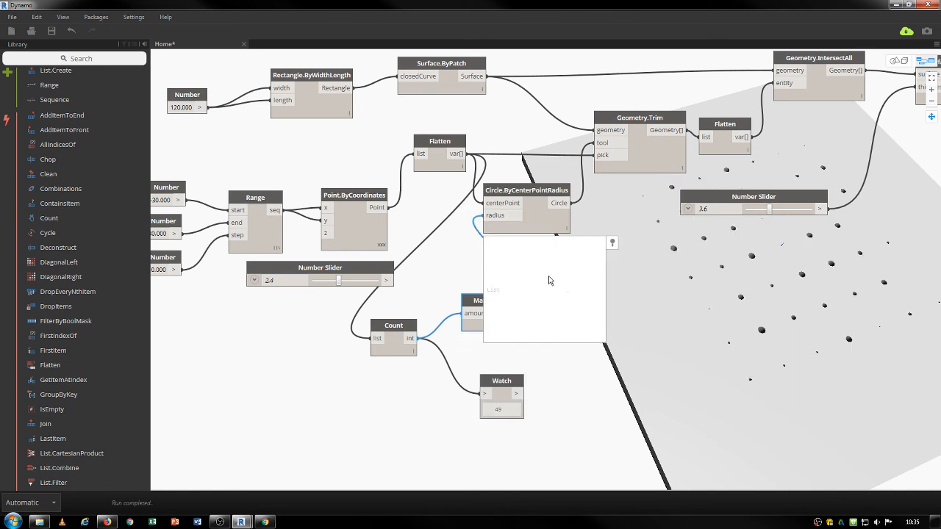
left_click(813, 266)
key("ctrl+b")
Pan, zoom and orbit around the plate to inspect its 49 randomly sized holes.
left_click_drag(740, 272, 613, 275)
scroll(621, 263, "up", 3)
scroll(692, 263, "up", 1)
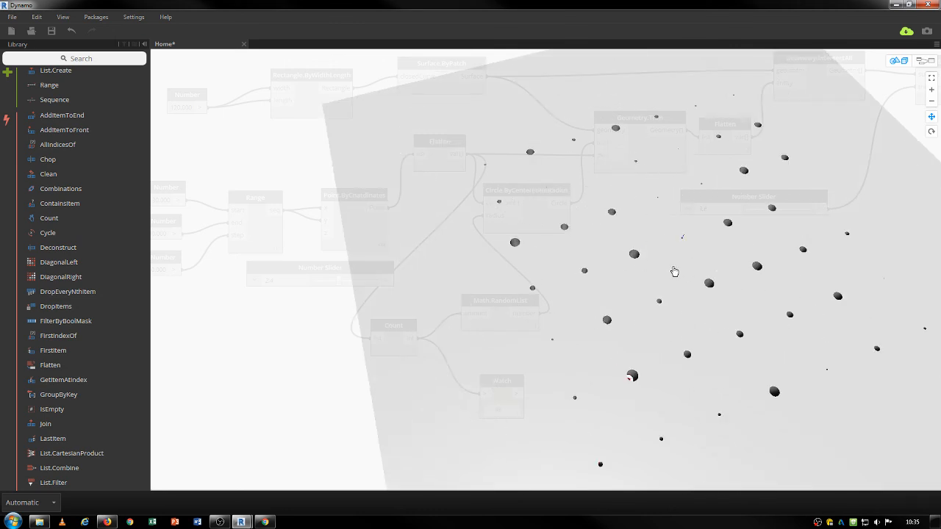
left_click_drag(675, 272, 529, 307)
scroll(546, 306, "down", 1)
scroll(511, 302, "up", 3)
scroll(511, 299, "up", 1)
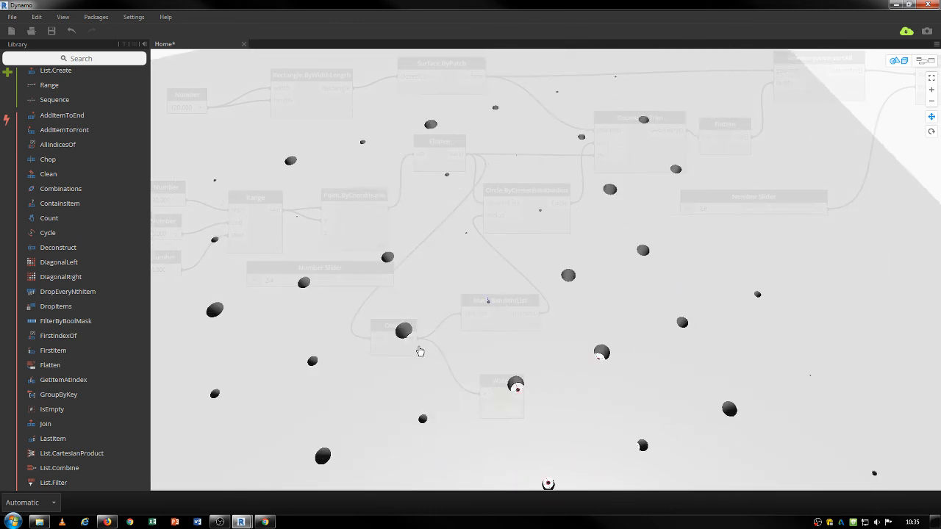
left_click_drag(434, 353, 534, 319)
scroll(533, 319, "down", 3)
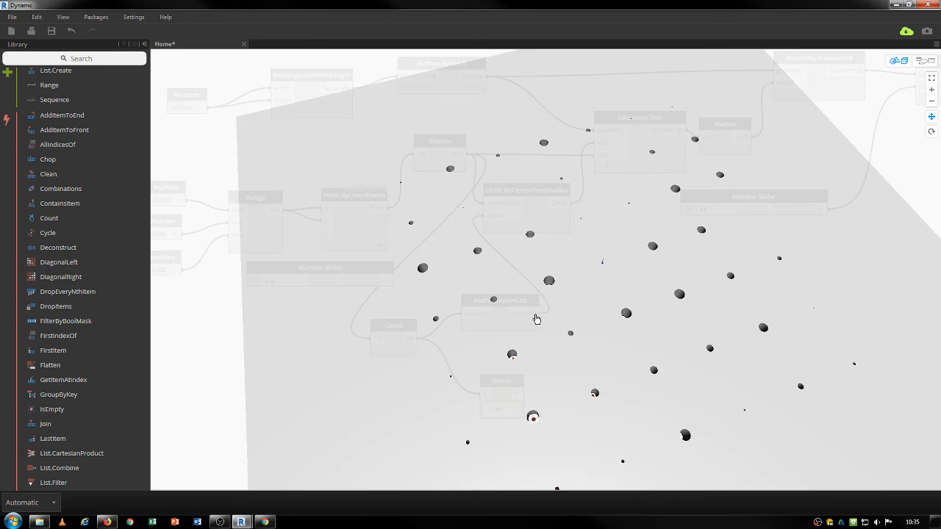
scroll(537, 318, "down", 2)
right_click_drag(515, 374, 603, 380)
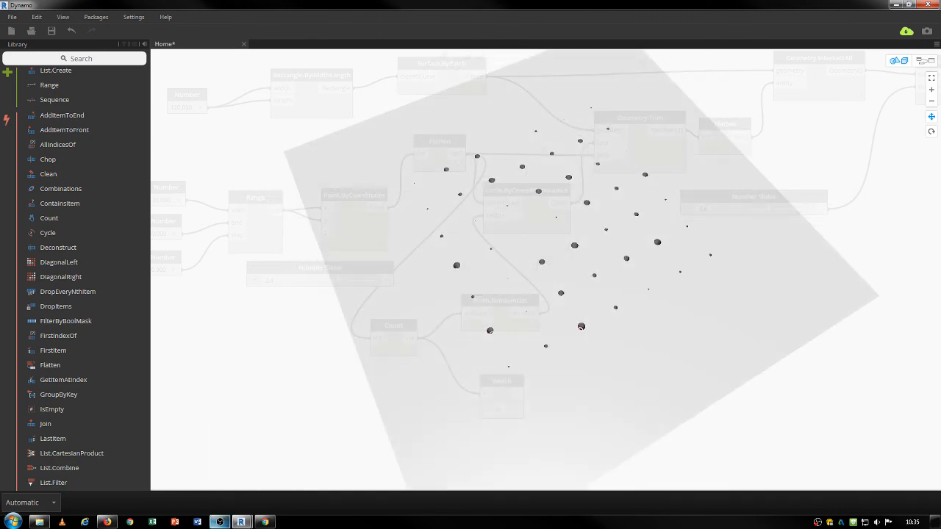